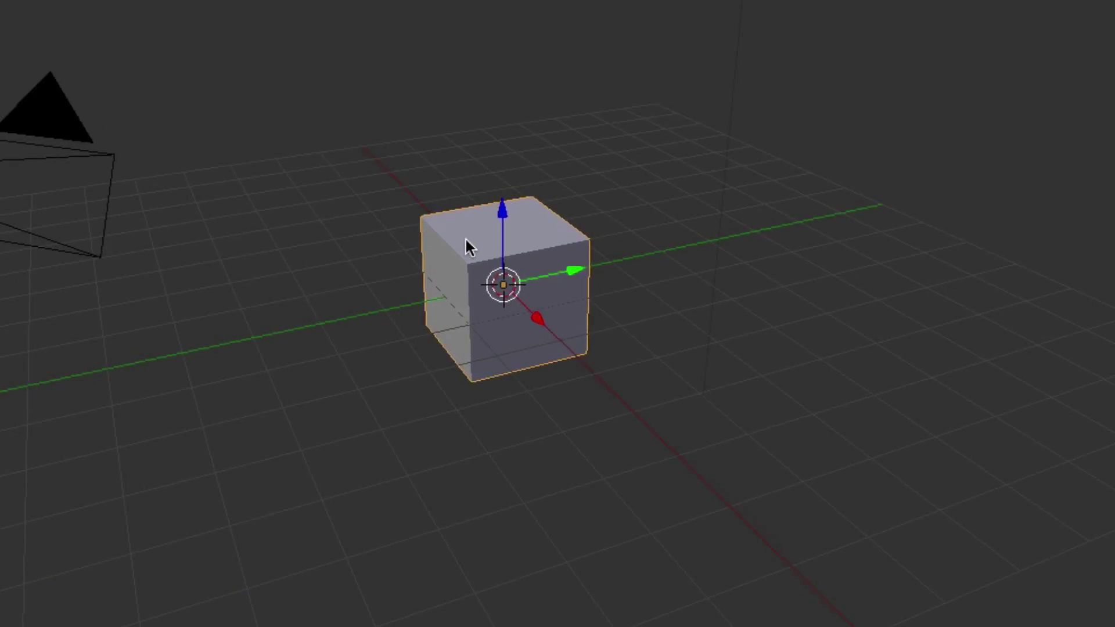
# Delete the default cube and add a mesh plane at the scene's origin.
pyautogui.press('x')
pyautogui.click(467, 241)
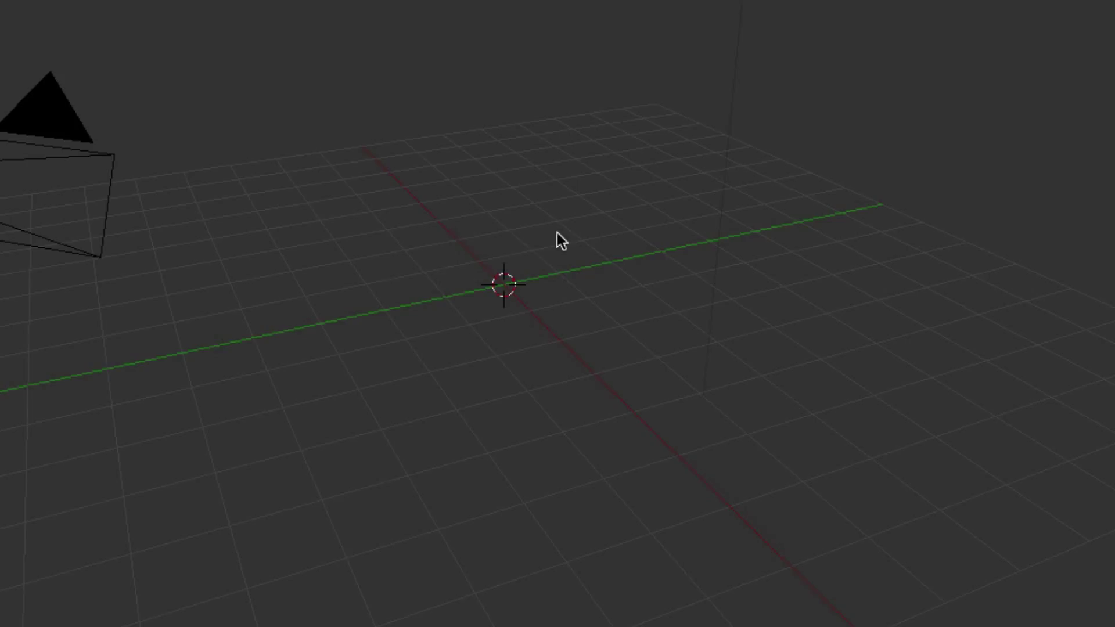
pyautogui.moveTo(557, 232); pyautogui.dragTo(546, 234, button='middle')
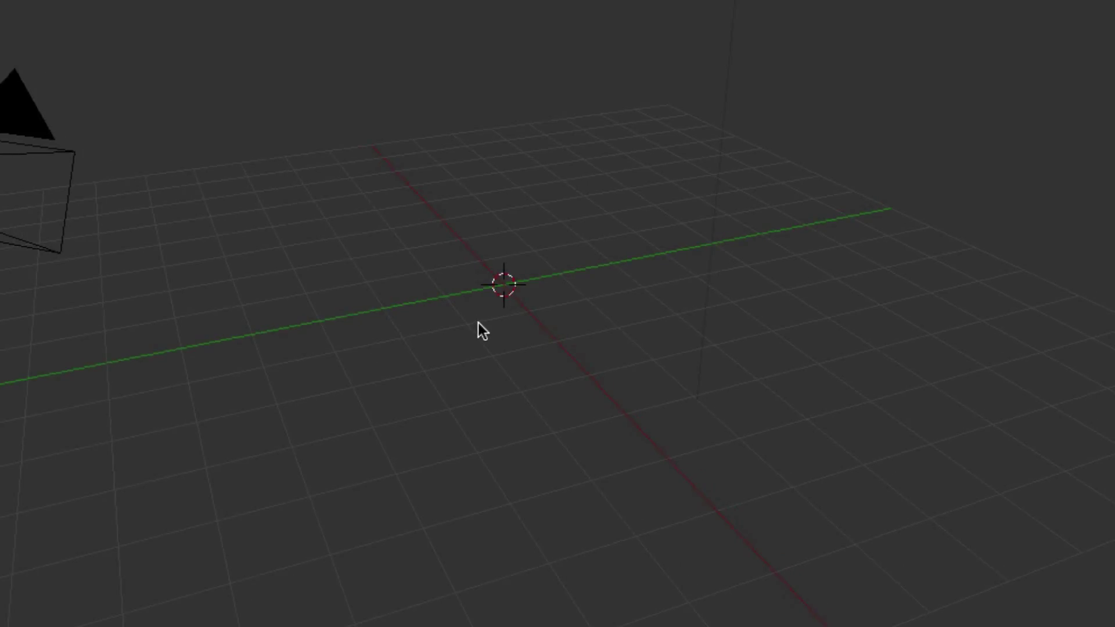
pyautogui.press('KP_7')
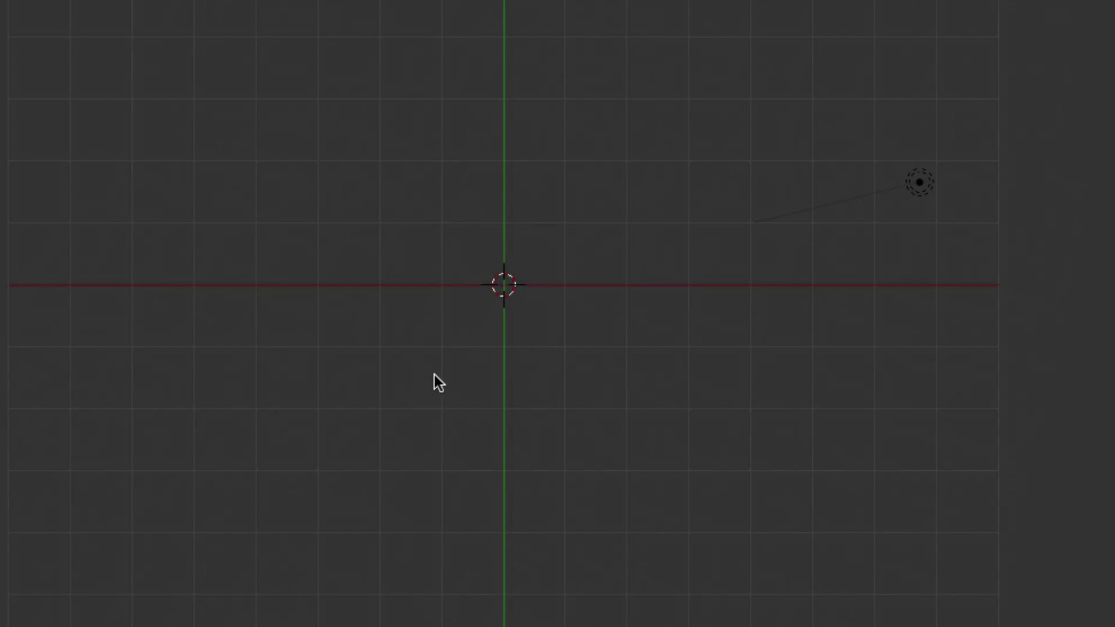
pyautogui.click(126, 70)
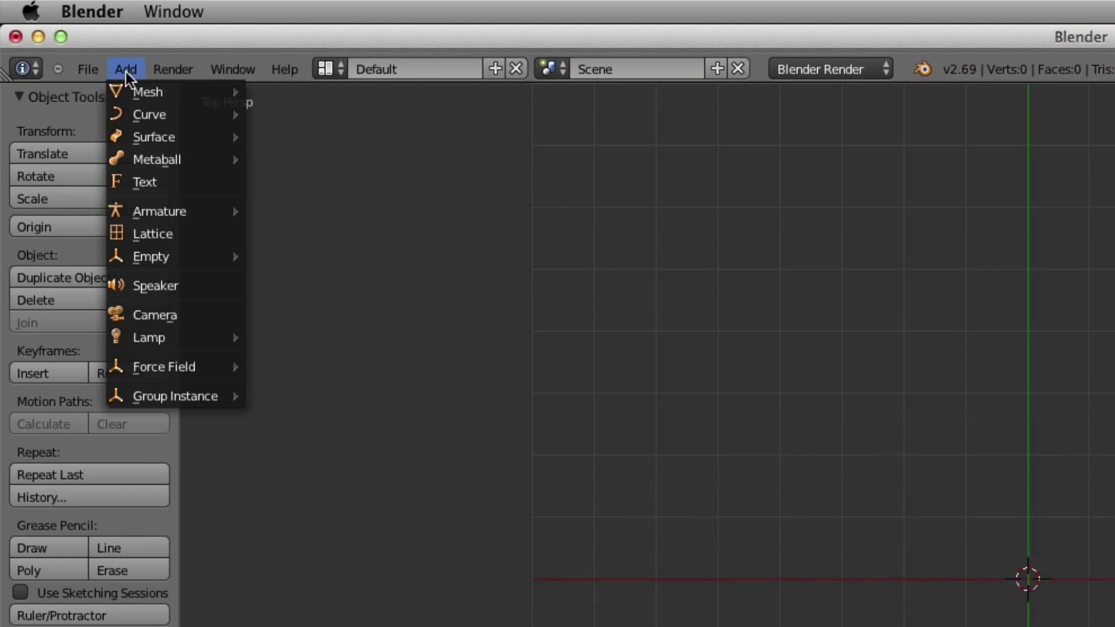
pyautogui.moveTo(132, 91)
pyautogui.click(330, 88)
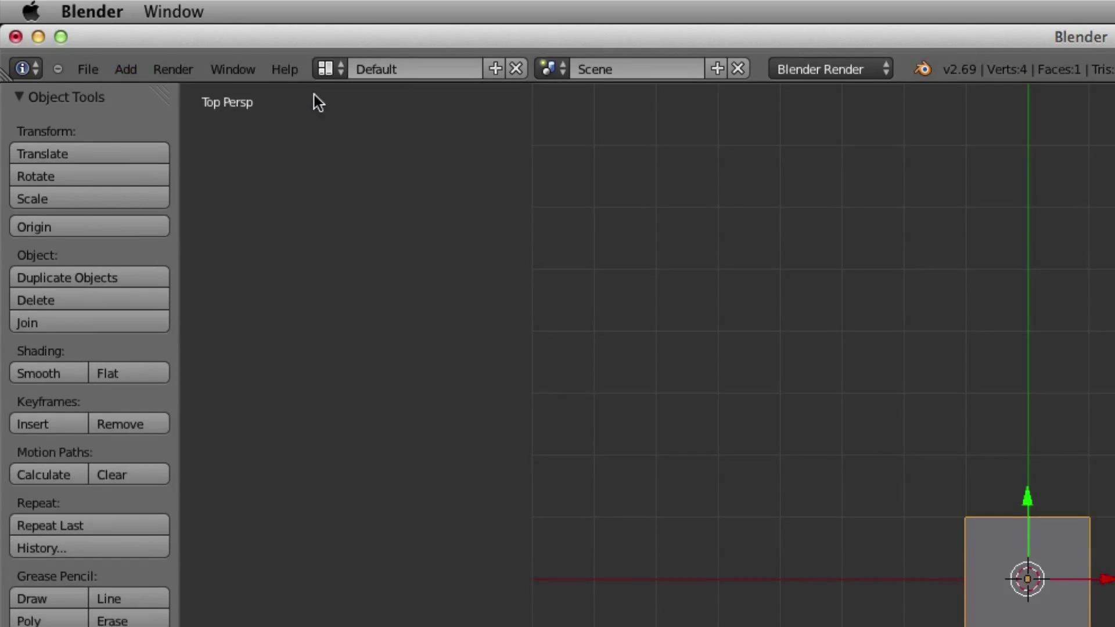
# Scale the new plane up by a factor of 10.
pyautogui.press('s')
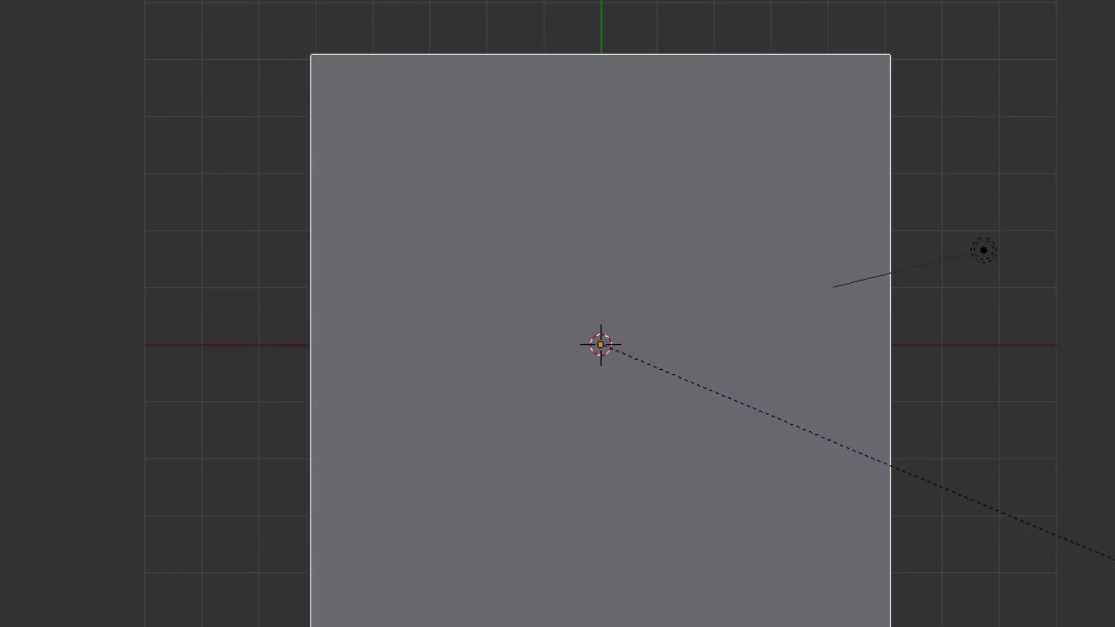
pyautogui.write('10')
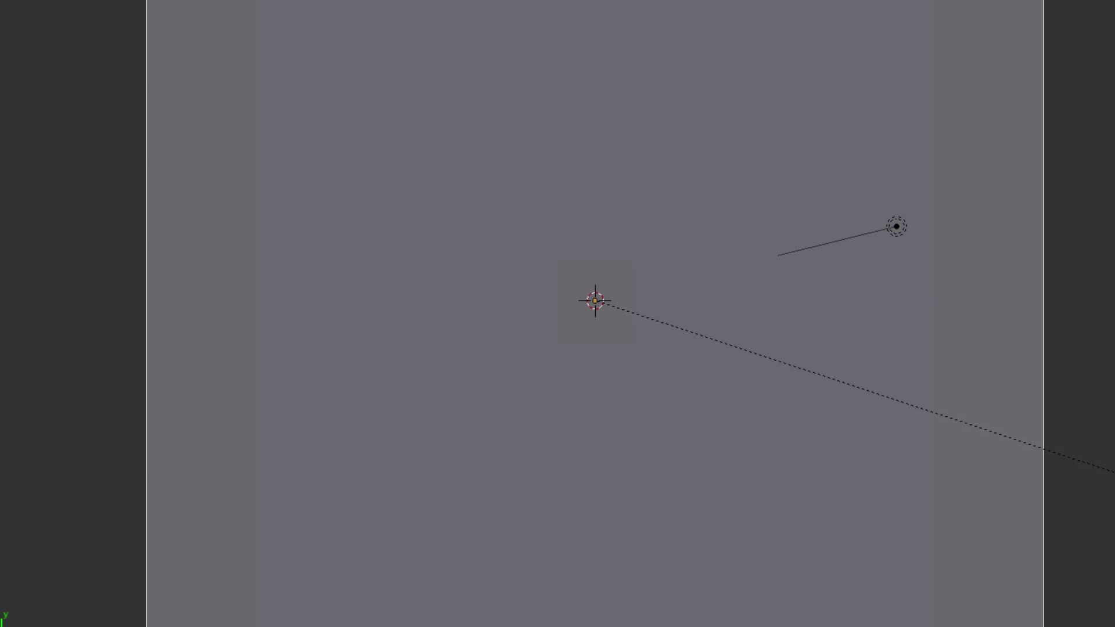
pyautogui.press('Return')
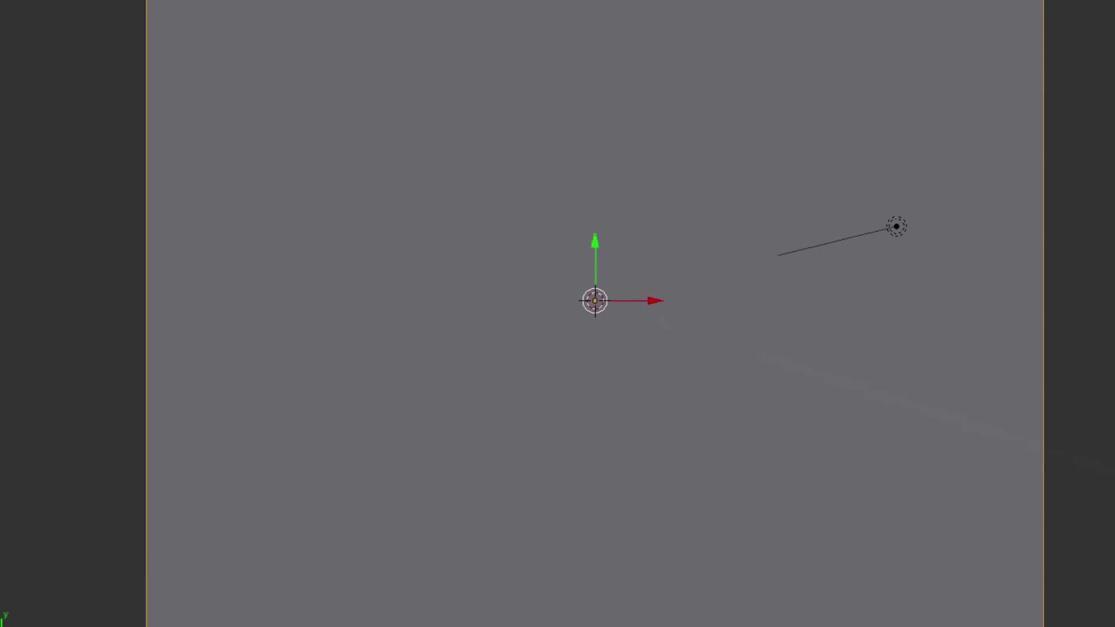
# Raise the lamp vertically so it sits high above the plane.
pyautogui.rightClick(900, 236)
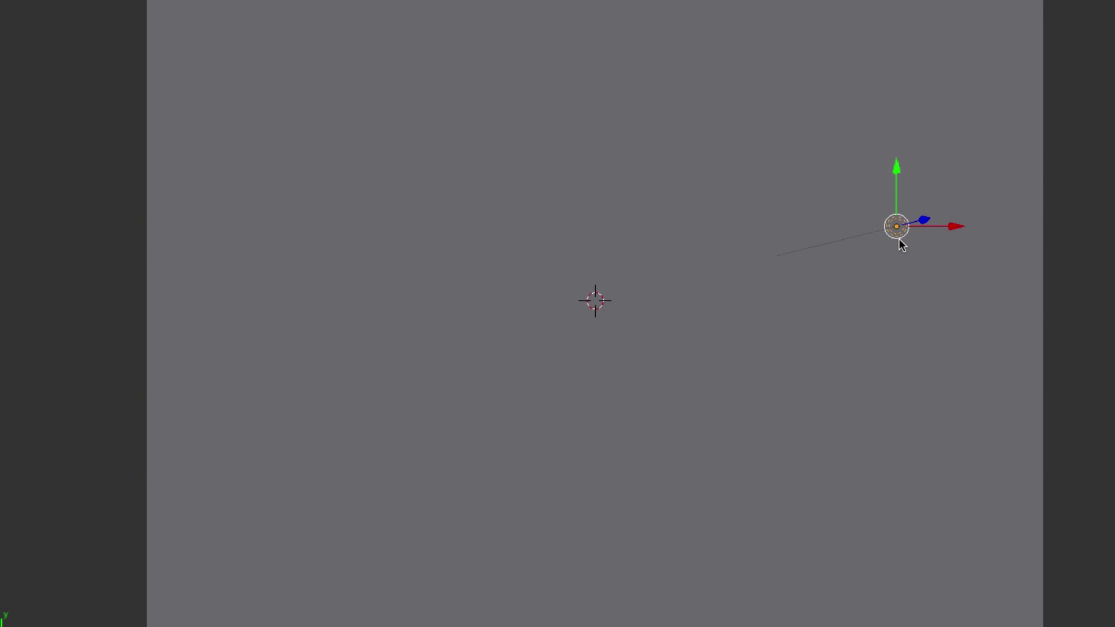
pyautogui.scroll(-10, 900, 236)
pyautogui.scroll(-3, 899, 238)
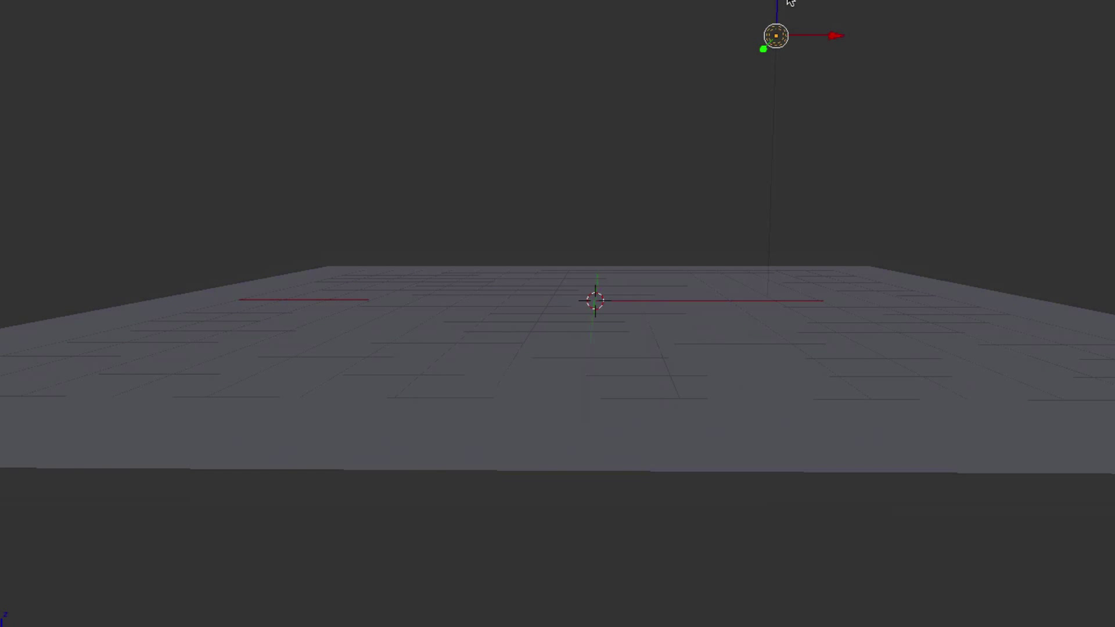
pyautogui.scroll(-10, 706, 176)
pyautogui.scroll(10, 706, 177)
pyautogui.scroll(-2, 706, 176)
pyautogui.moveTo(684, 162); pyautogui.dragTo(668, 22)
pyautogui.hscroll(5, 744, 312)
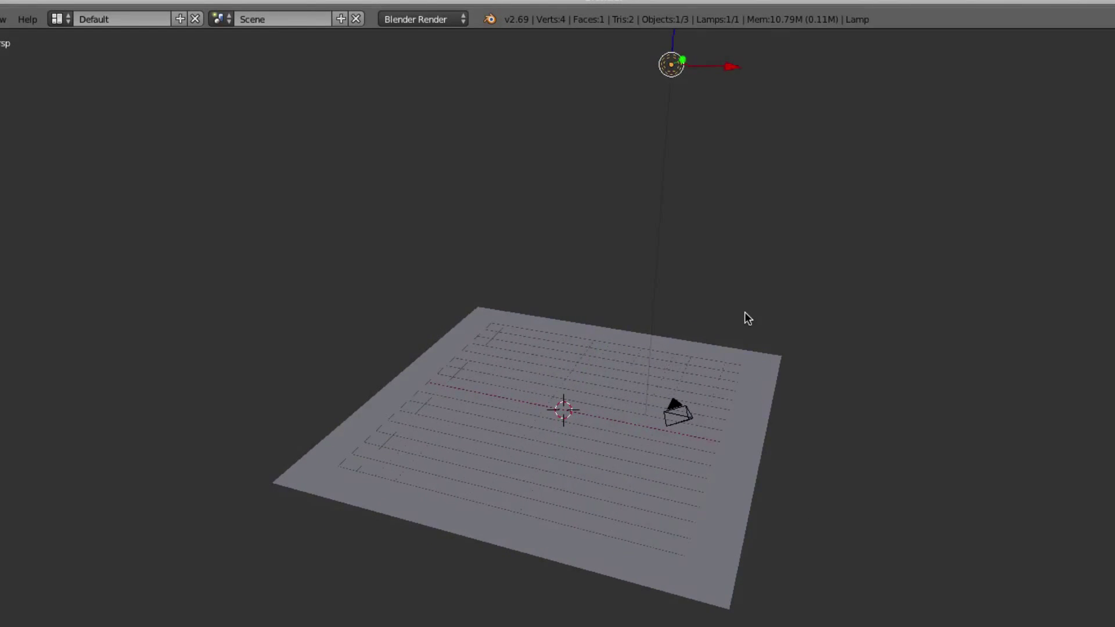
pyautogui.hscroll(10, 744, 312)
pyautogui.scroll(-8, 575, 395)
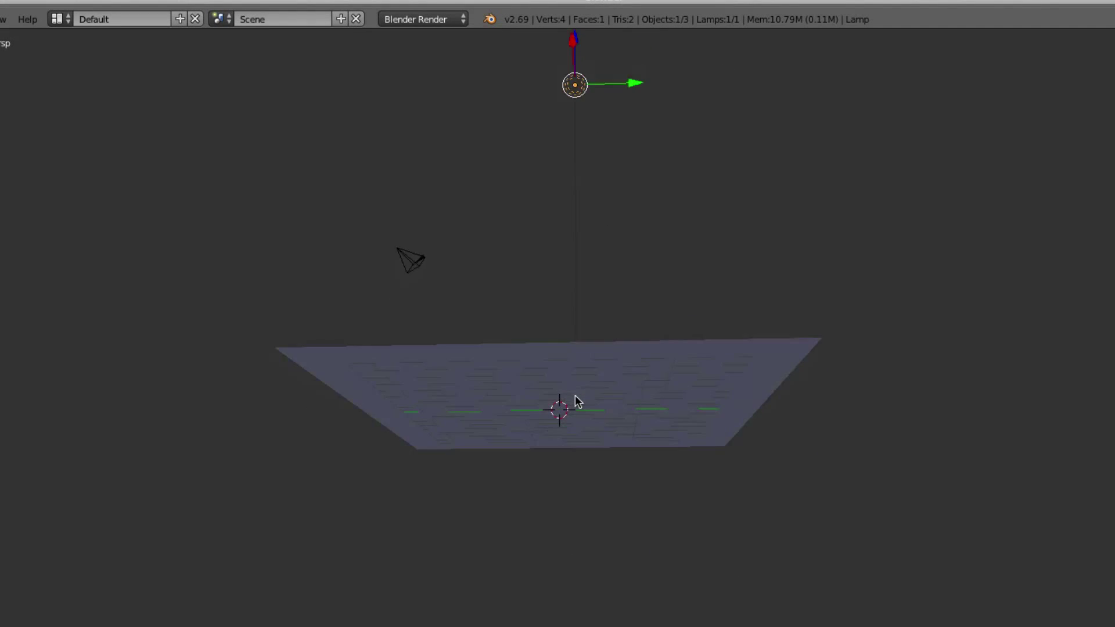
pyautogui.scroll(10, 575, 395)
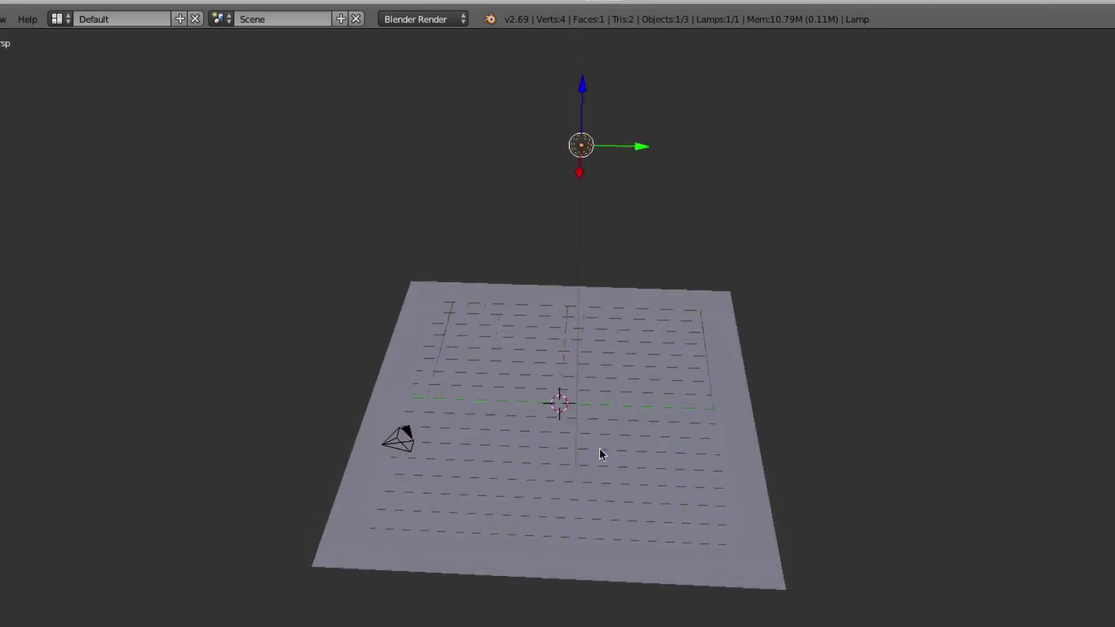
# Subdivide the whole plane four times in Edit Mode.
pyautogui.rightClick(625, 414)
pyautogui.scroll(5, 626, 414)
pyautogui.press('KP_7')
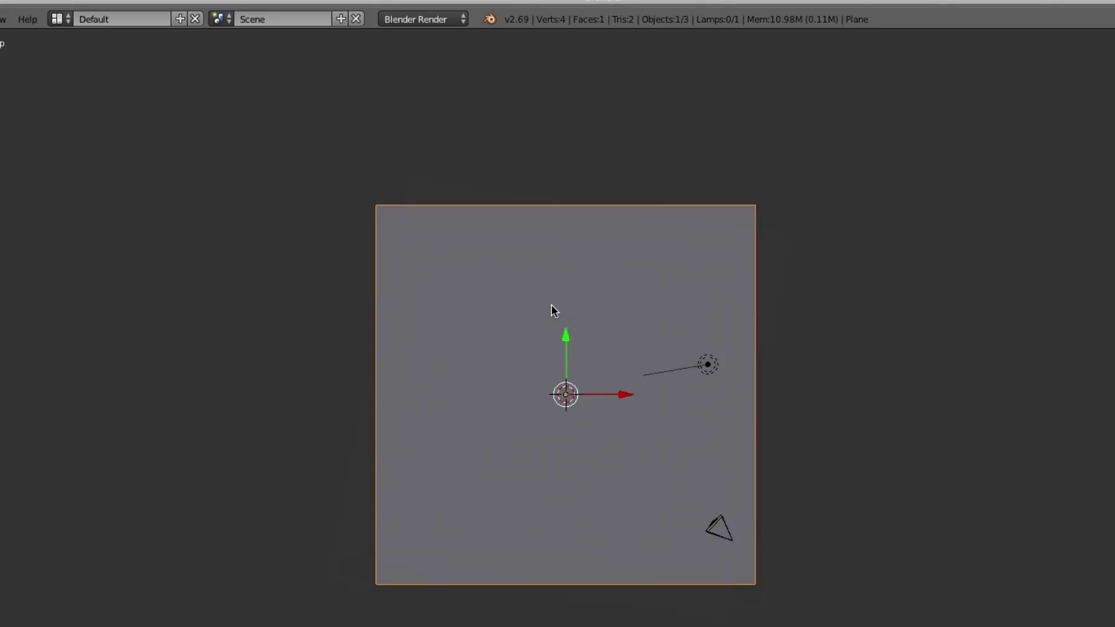
pyautogui.press('Tab')
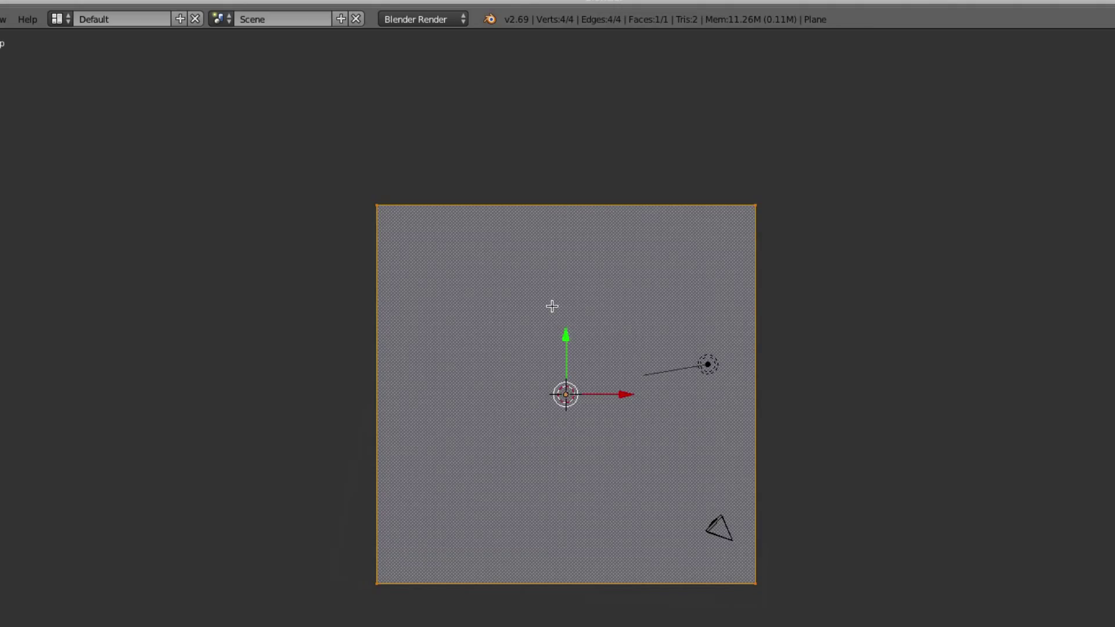
pyautogui.press('w')
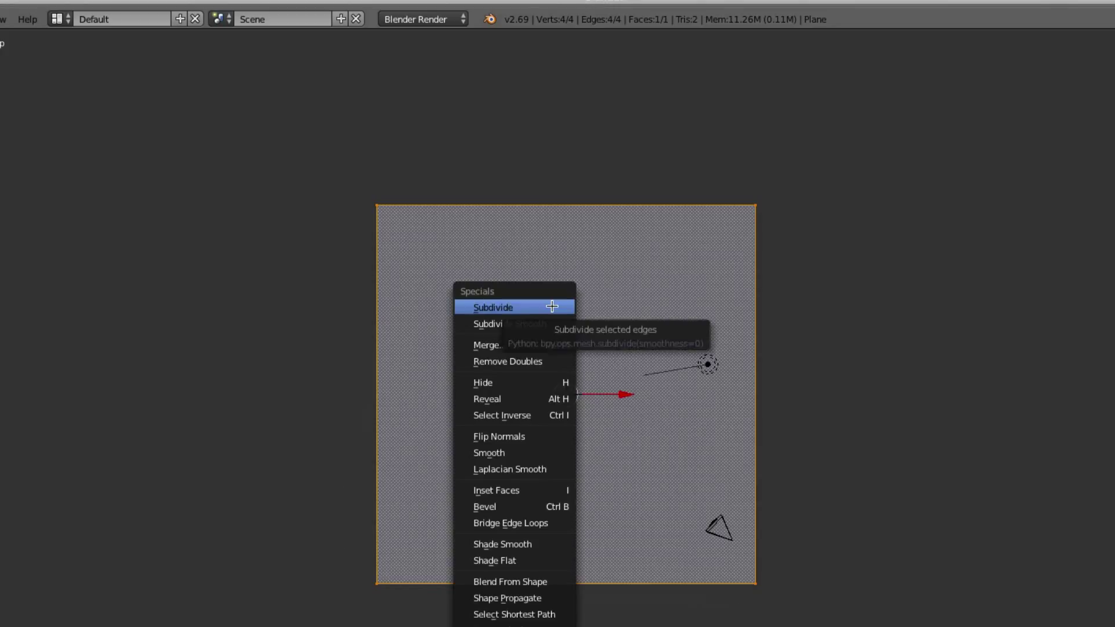
pyautogui.click(552, 306)
pyautogui.press('w')
pyautogui.click(552, 306)
pyautogui.press('w')
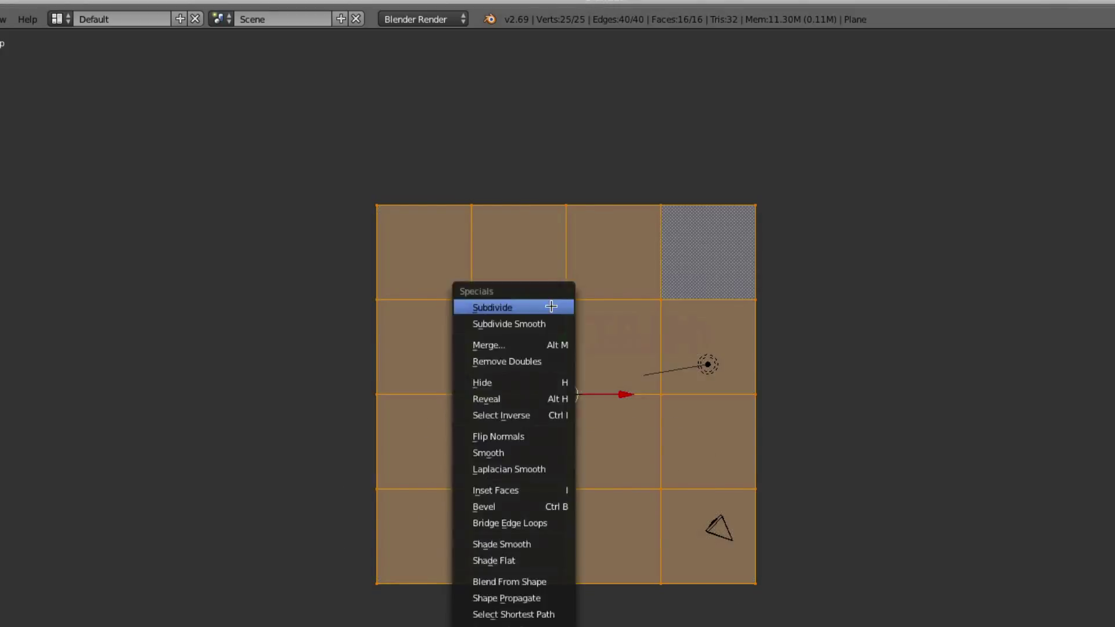
pyautogui.click(552, 306)
pyautogui.press('w')
pyautogui.click(552, 306)
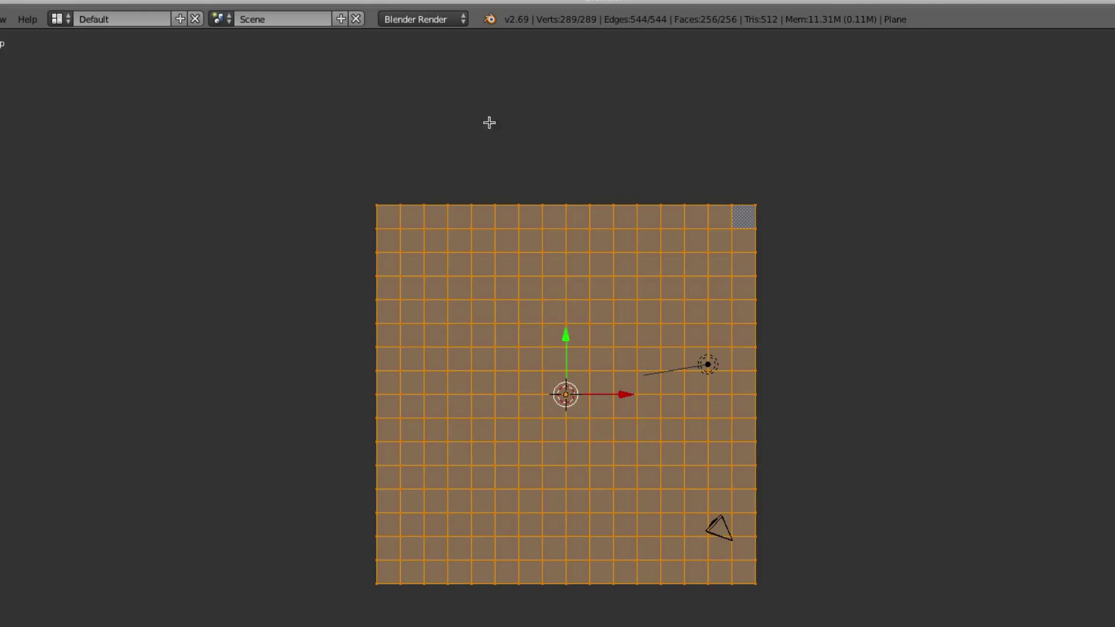
# Unwrap the subdivided plane's full mesh and switch to the UV Editing screen layout.
pyautogui.moveTo(632, 339); pyautogui.dragTo(633, 331, button='middle')
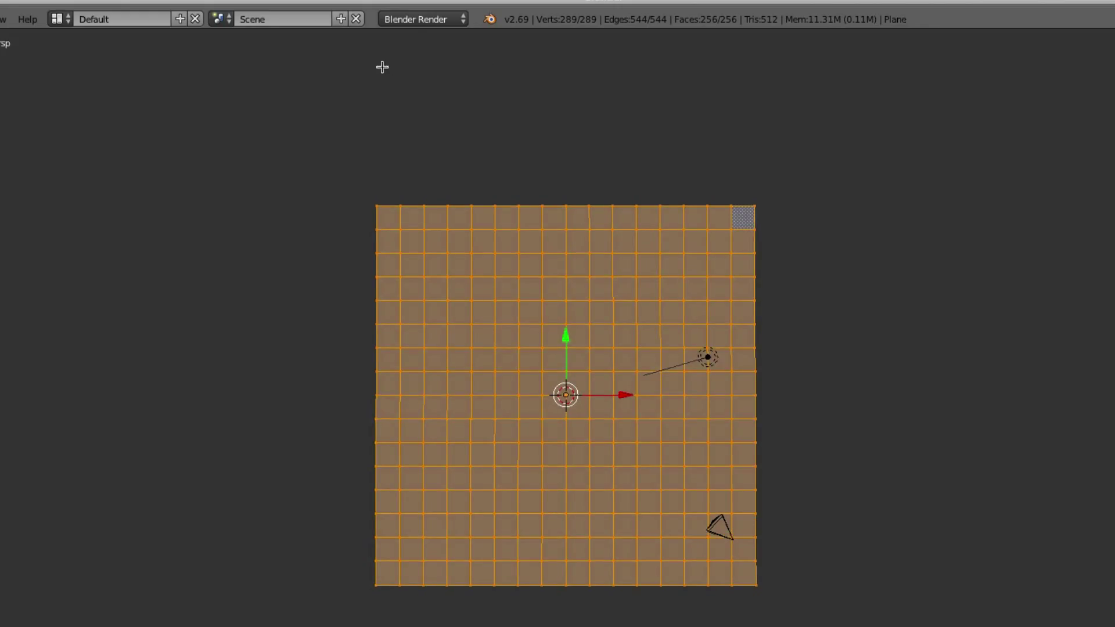
pyautogui.press('u')
pyautogui.click(498, 175)
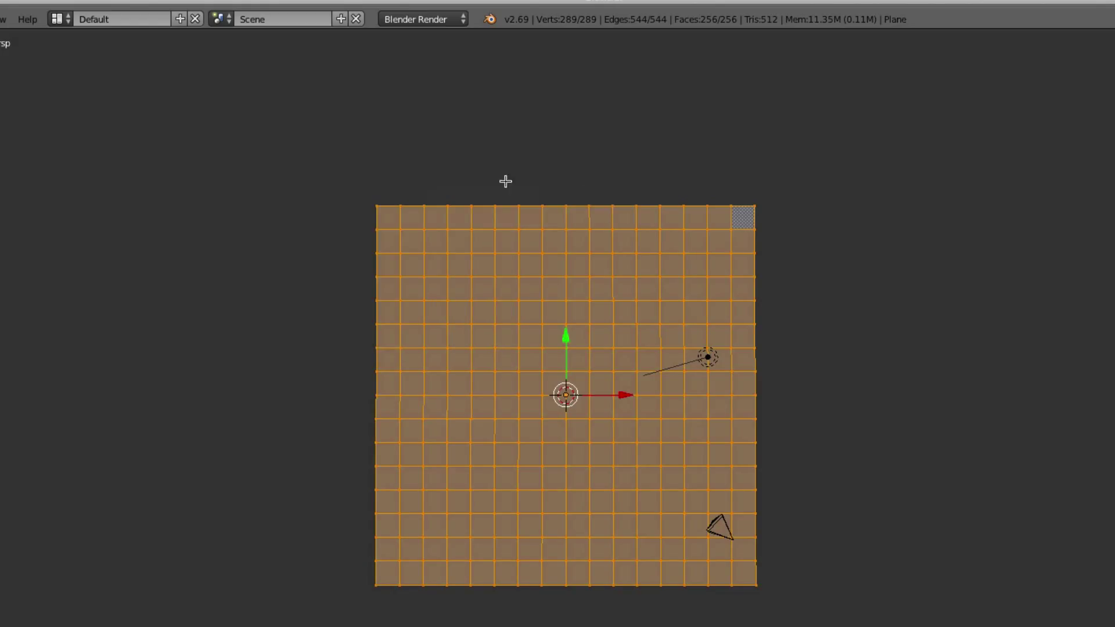
pyautogui.click(69, 18)
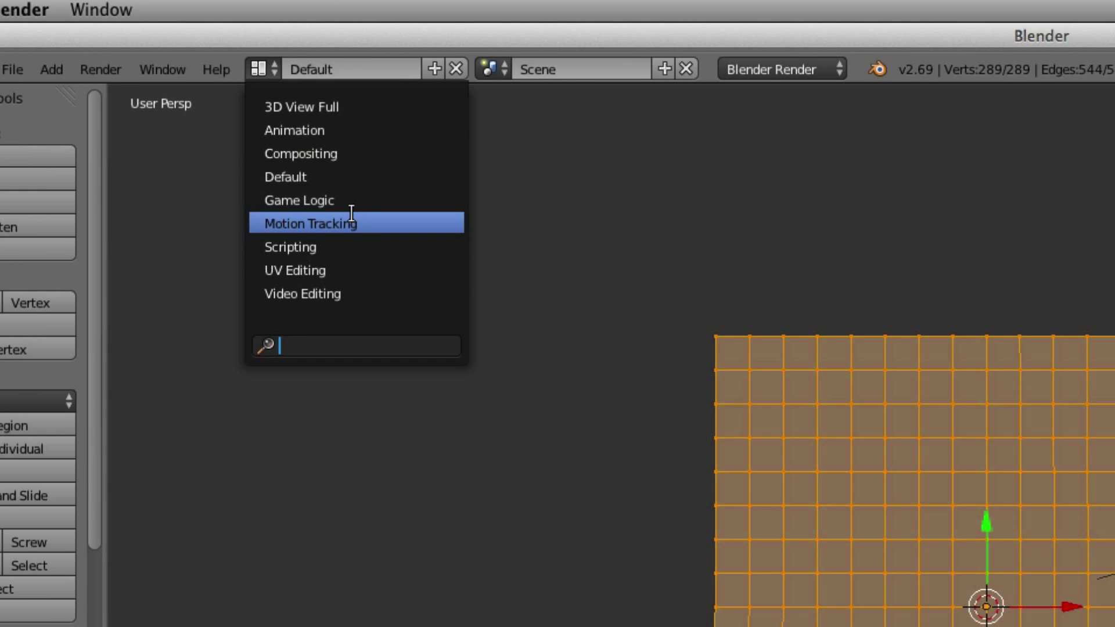
pyautogui.click(353, 270)
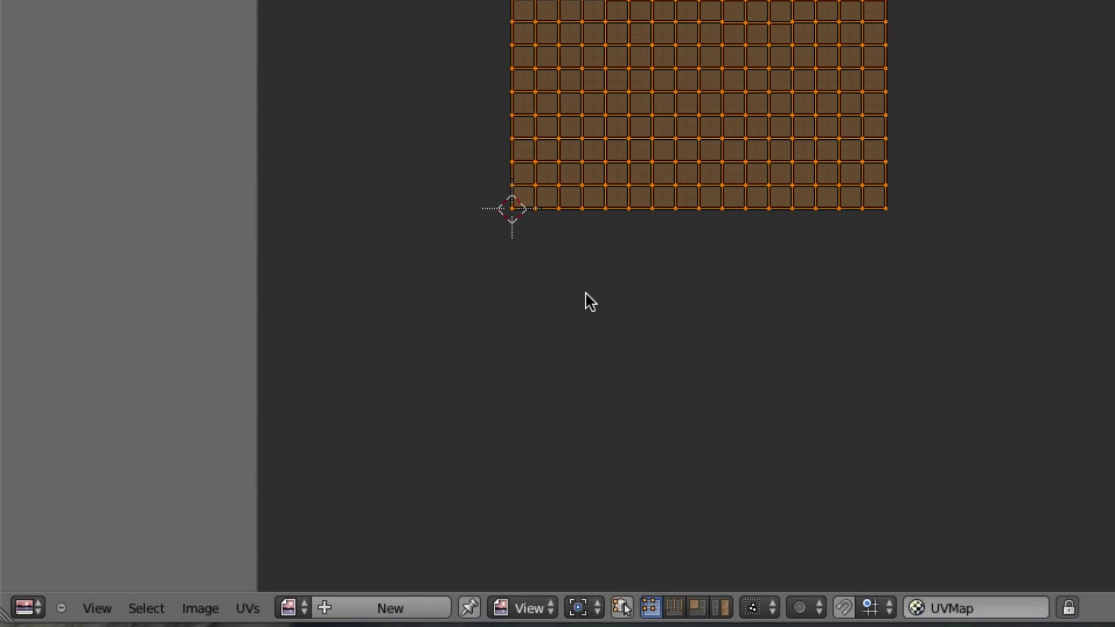
# Open the image Clover - Loop.JPG from the Grass folder in the UV editor.
pyautogui.click(201, 609)
pyautogui.click(239, 562)
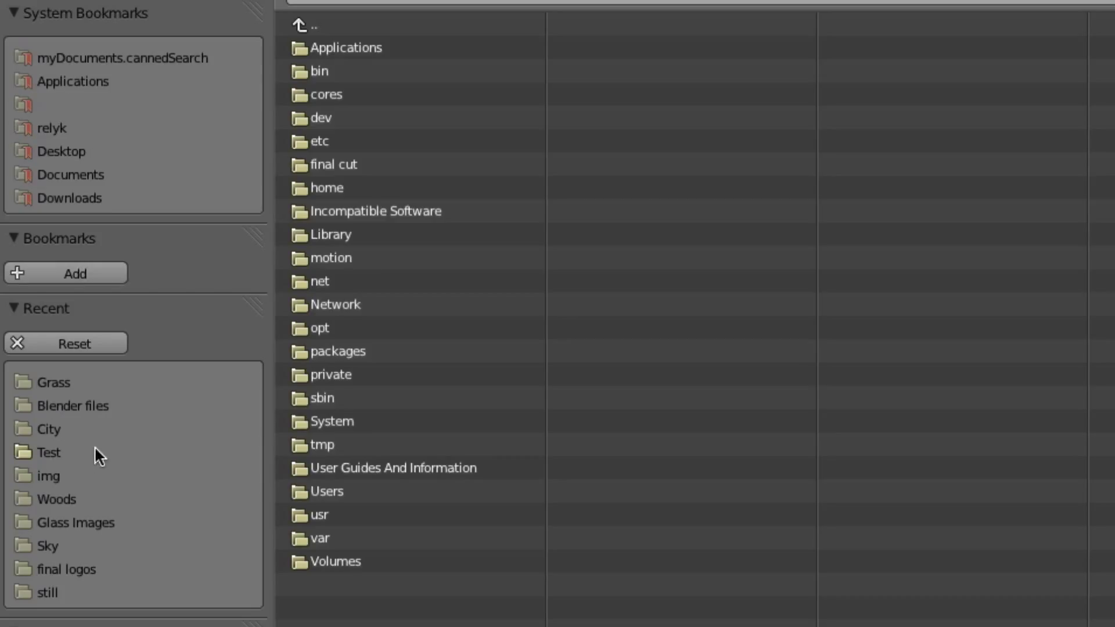
pyautogui.click(56, 383)
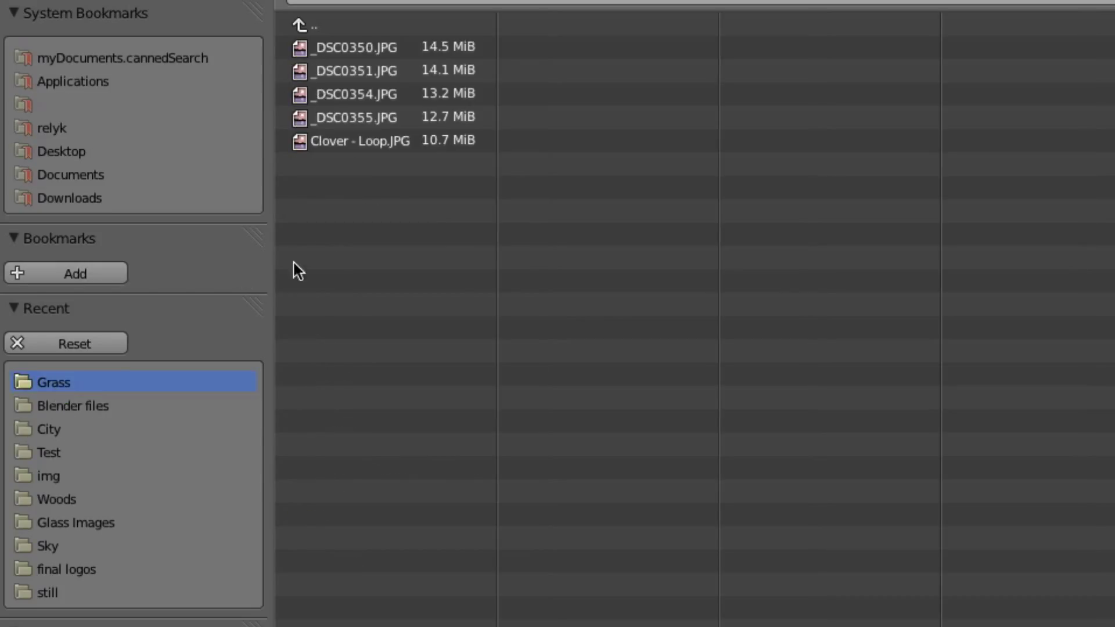
pyautogui.click(371, 139)
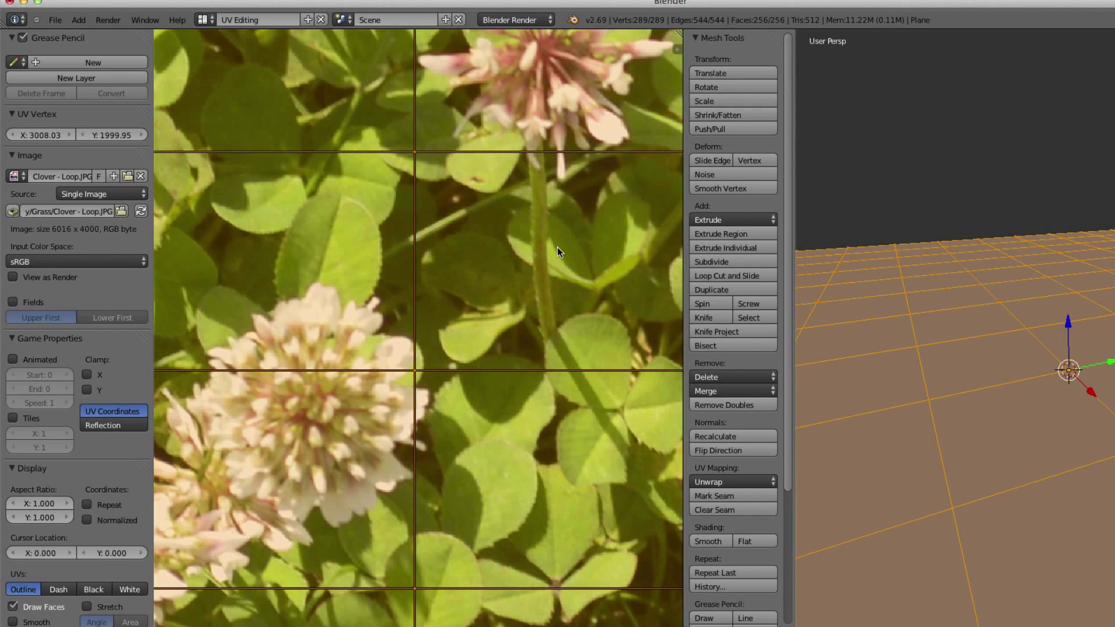
# Enlarge and move the plane's UV layout until a single grid cell lines up with the edges of the clover image.
pyautogui.scroll(-9, 562, 245)
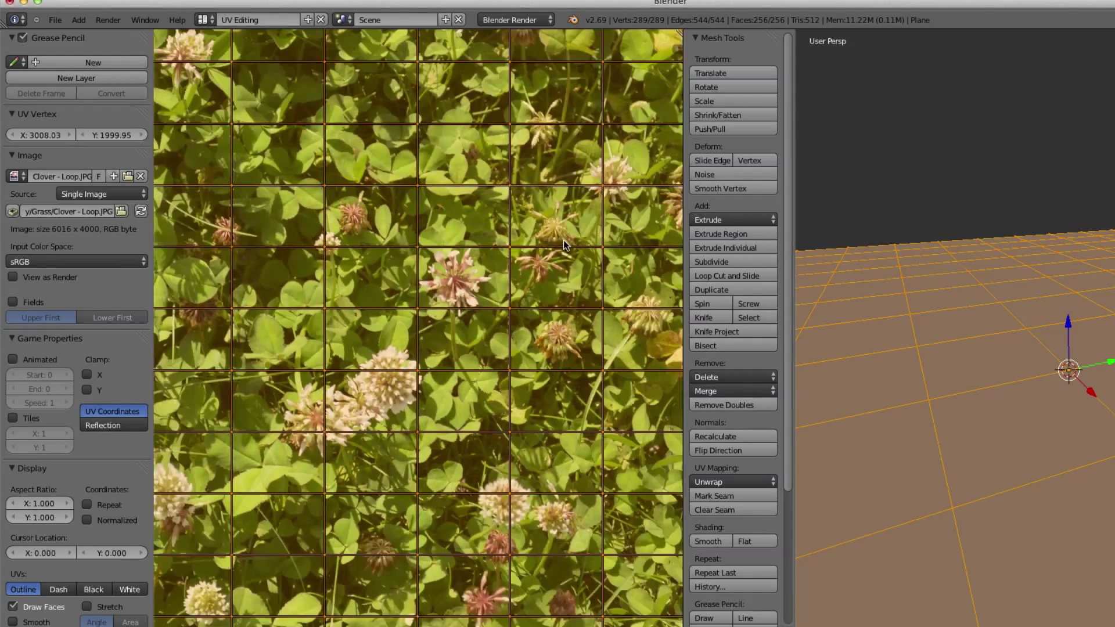
pyautogui.scroll(-2, 564, 245)
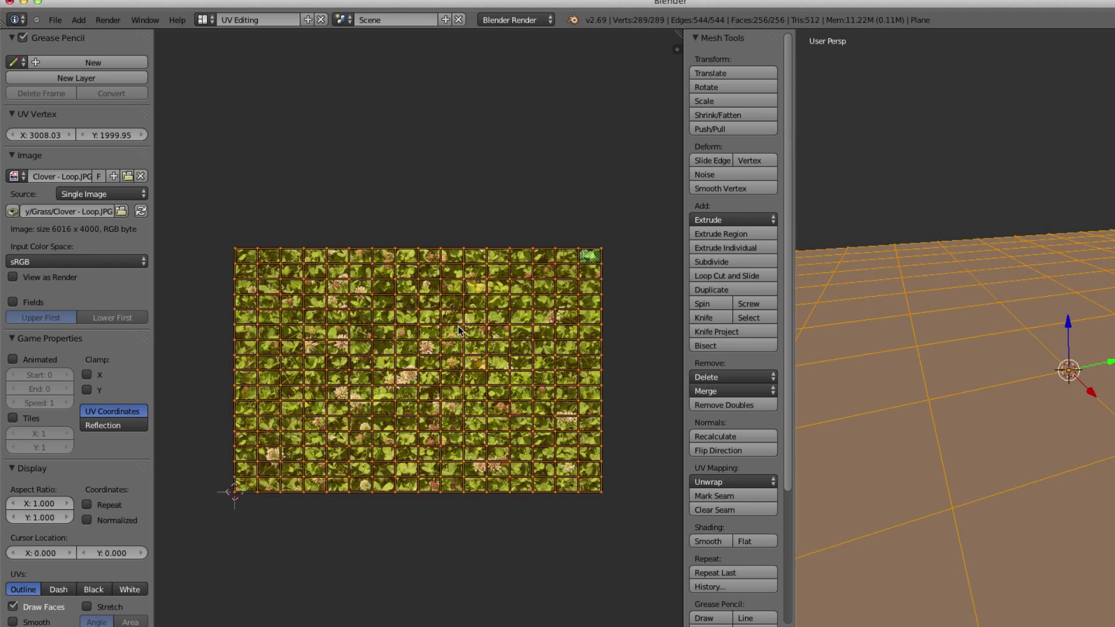
pyautogui.press('s')
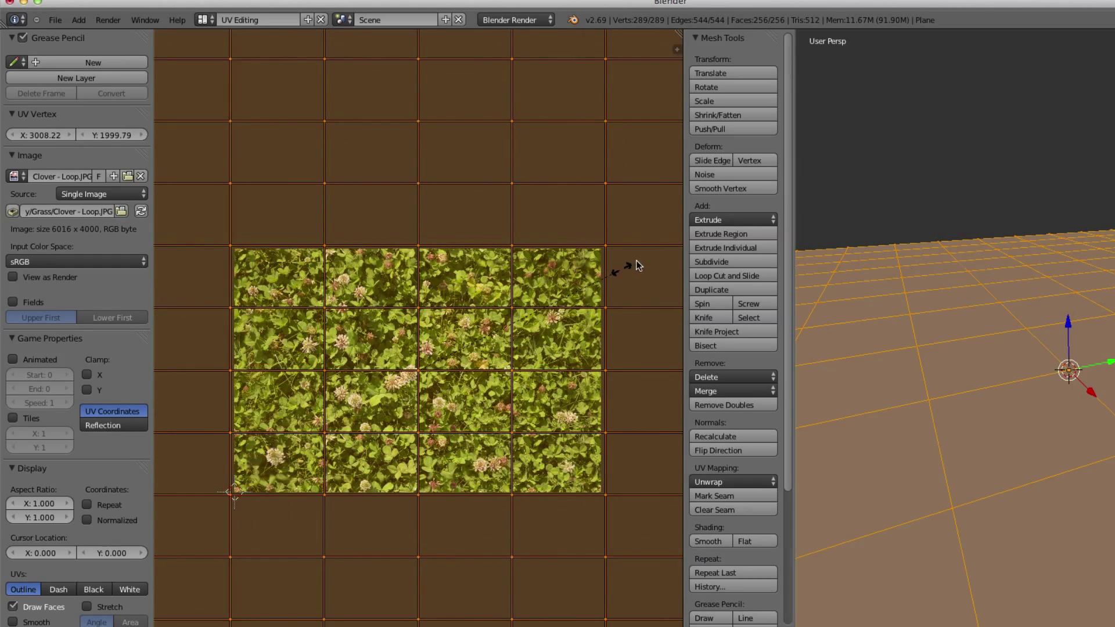
pyautogui.click(1058, 229)
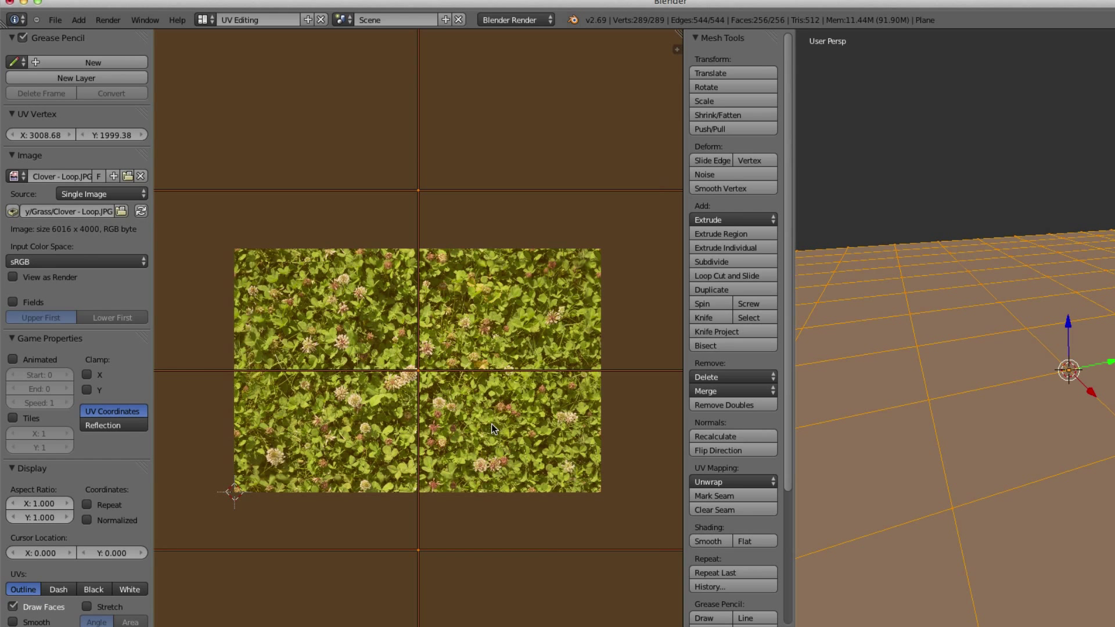
pyautogui.press('g')
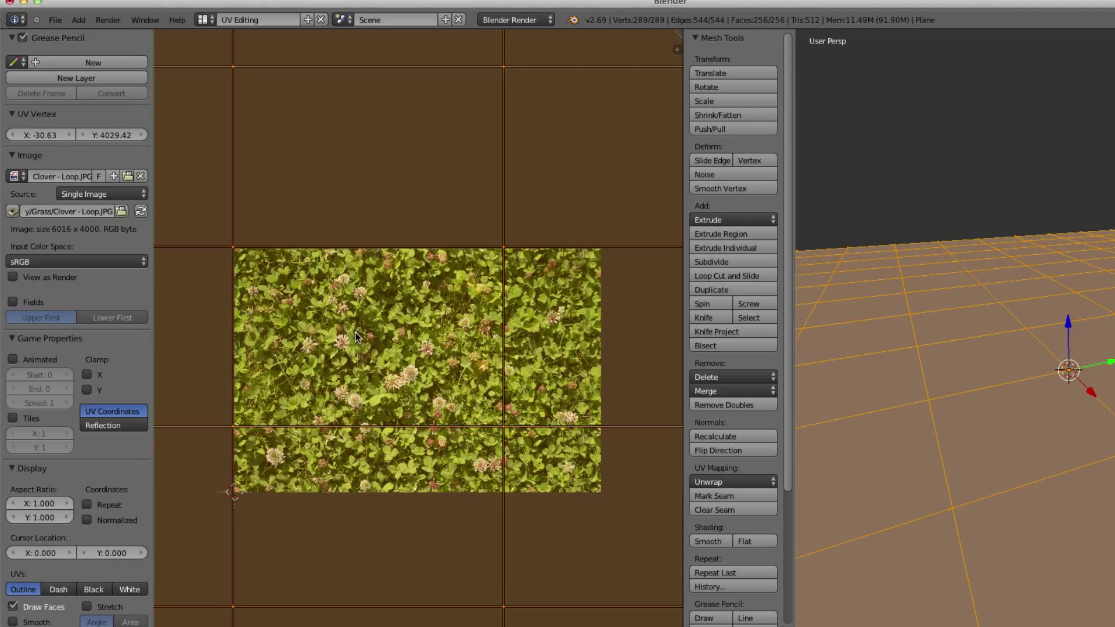
pyautogui.press('s')
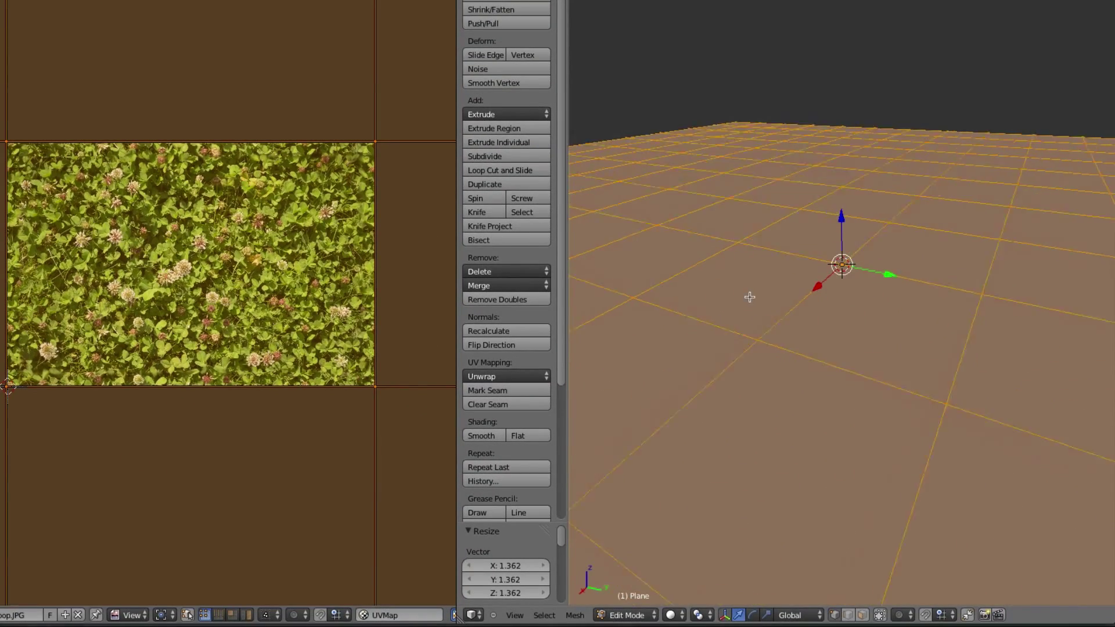
# Set the 3D view's shading to Texture to display the clover image on the plane.
pyautogui.click(671, 615)
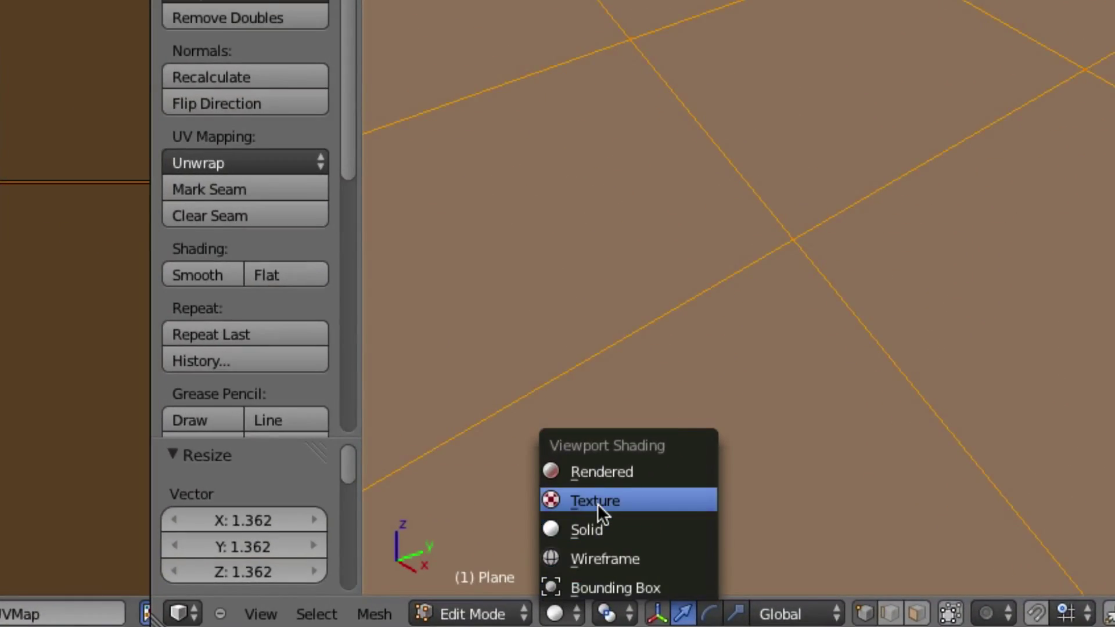
pyautogui.click(598, 504)
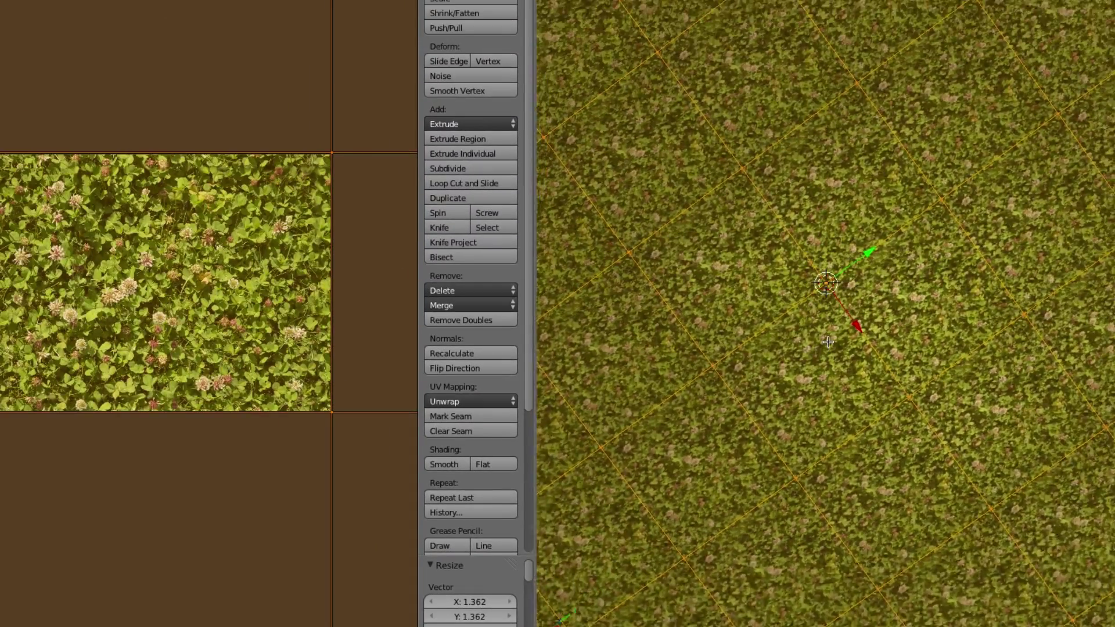
pyautogui.moveTo(829, 342); pyautogui.dragTo(829, 372, button='middle')
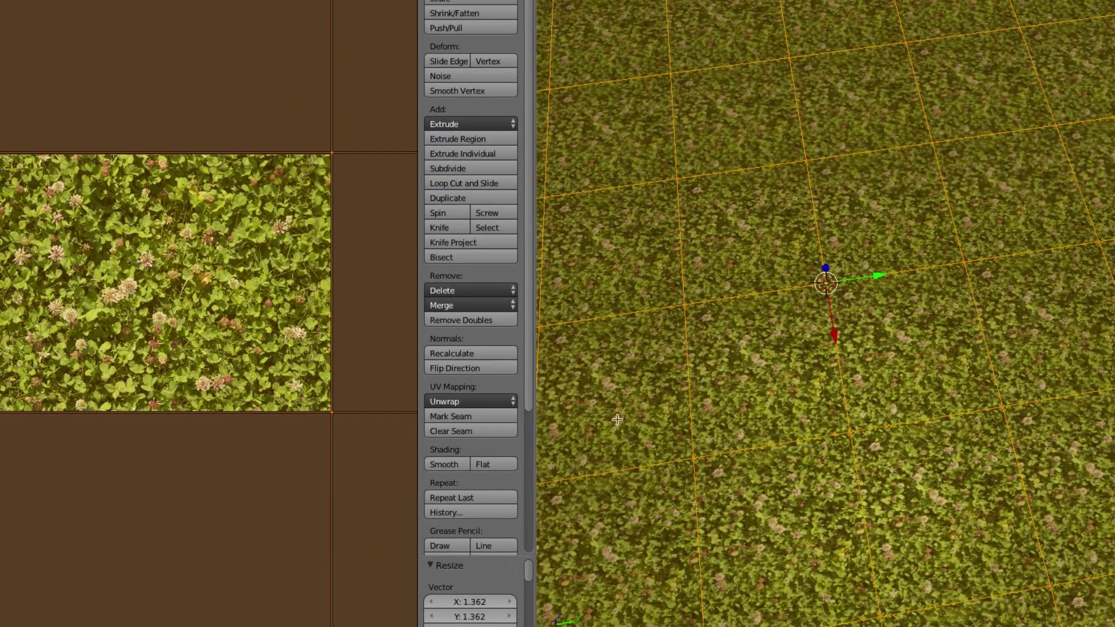
pyautogui.moveTo(856, 486); pyautogui.dragTo(848, 495, button='middle')
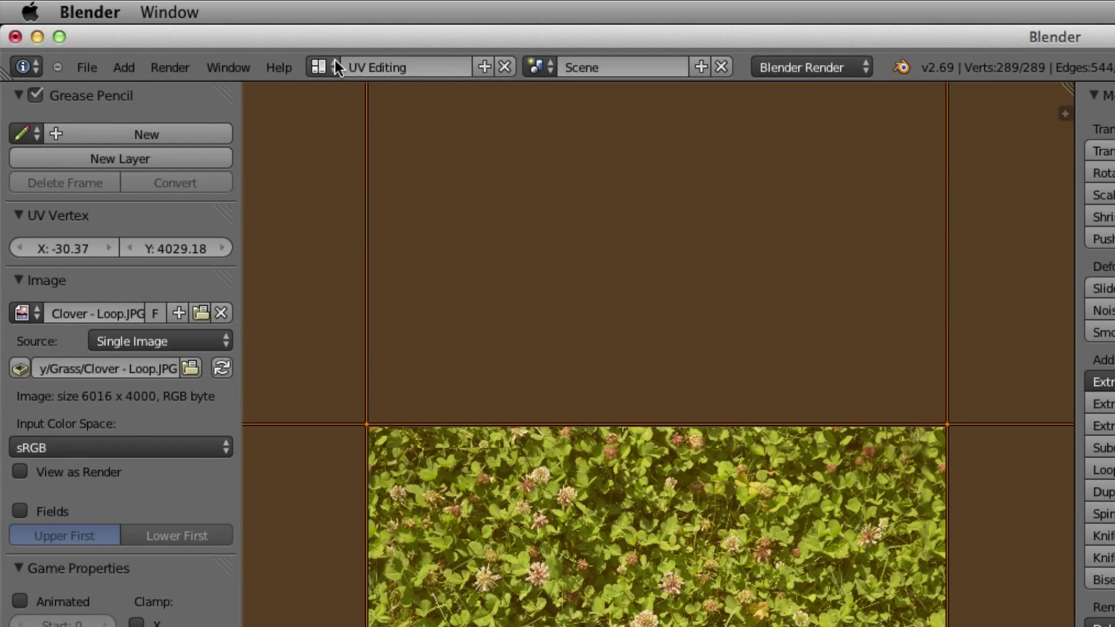
# Return to the Default screen layout, leave the plane's Edit Mode and deselect all objects.
pyautogui.click(326, 66)
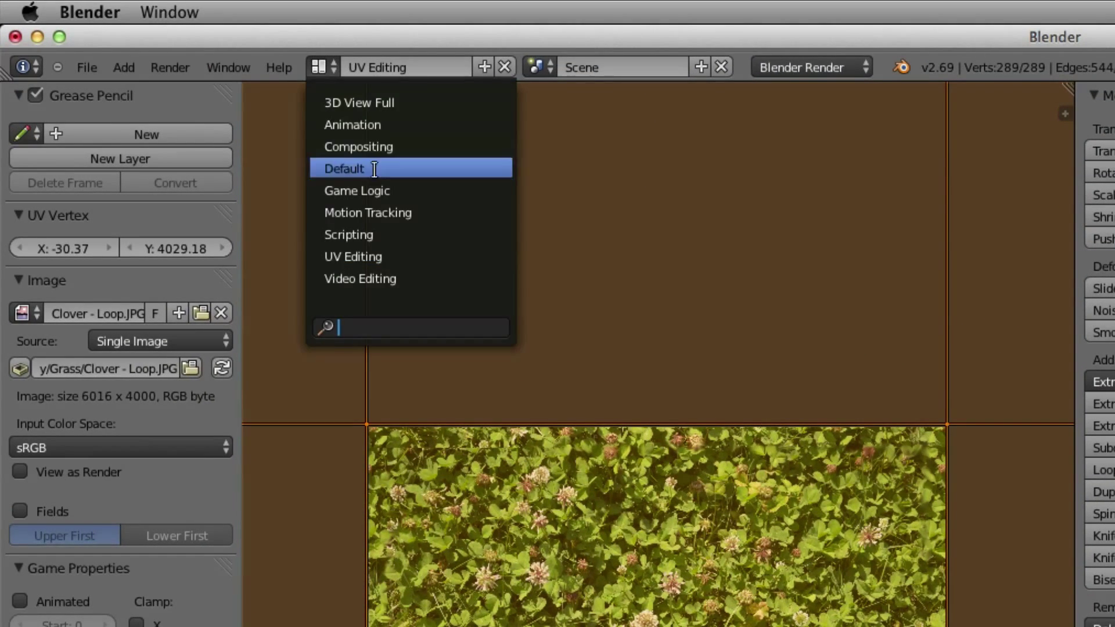
pyautogui.click(355, 167)
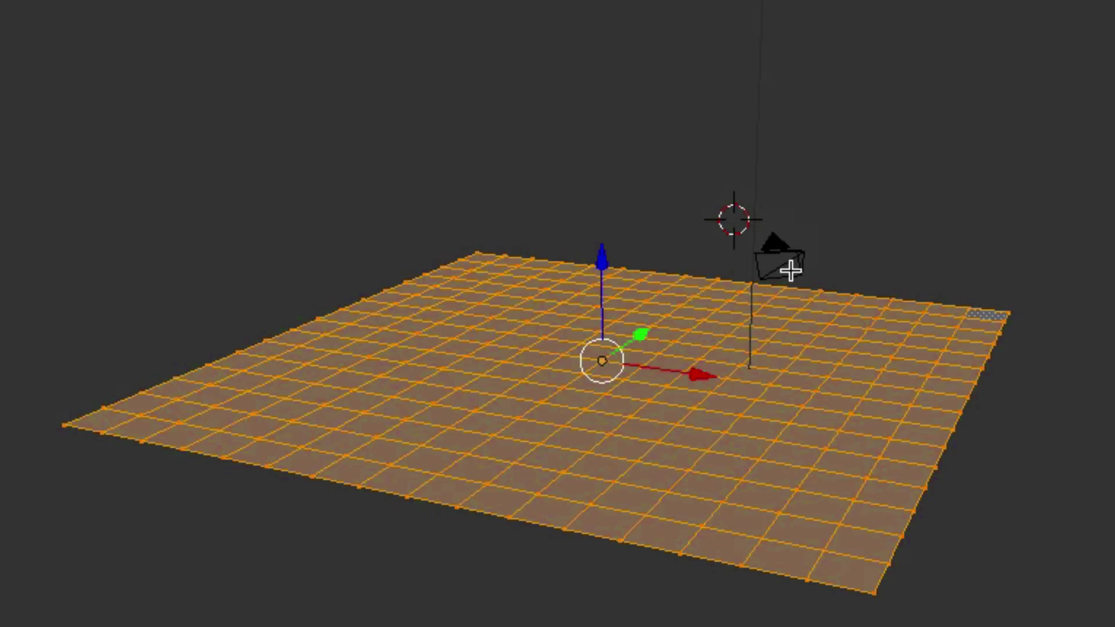
pyautogui.press('a')
pyautogui.moveTo(790, 269); pyautogui.dragTo(790, 268, button='middle')
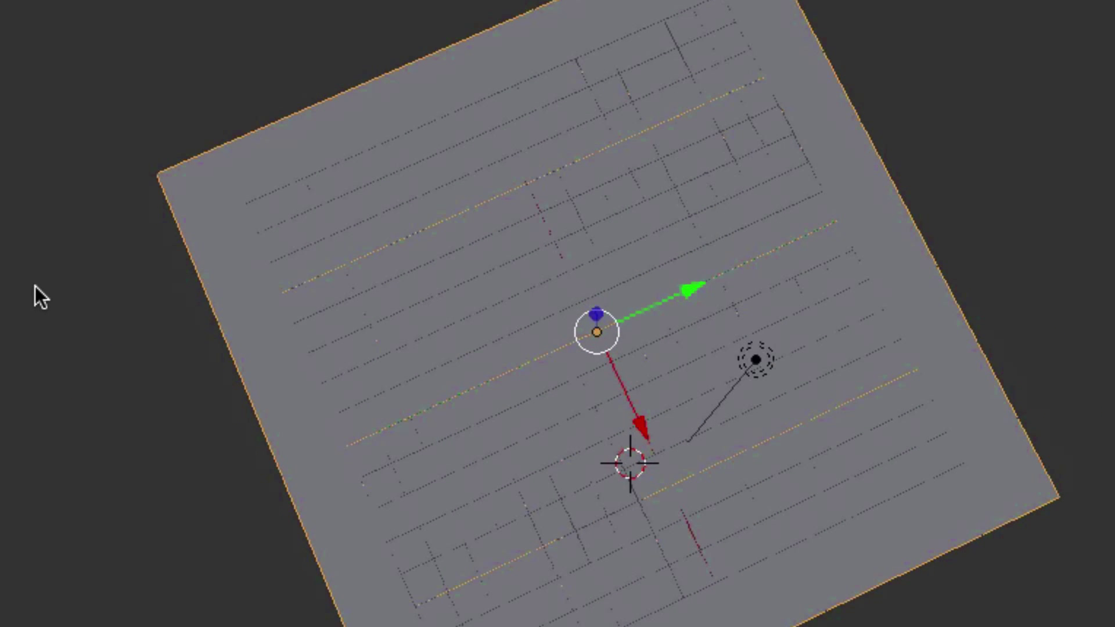
pyautogui.press('a')
pyautogui.press('a')
pyautogui.press('a')
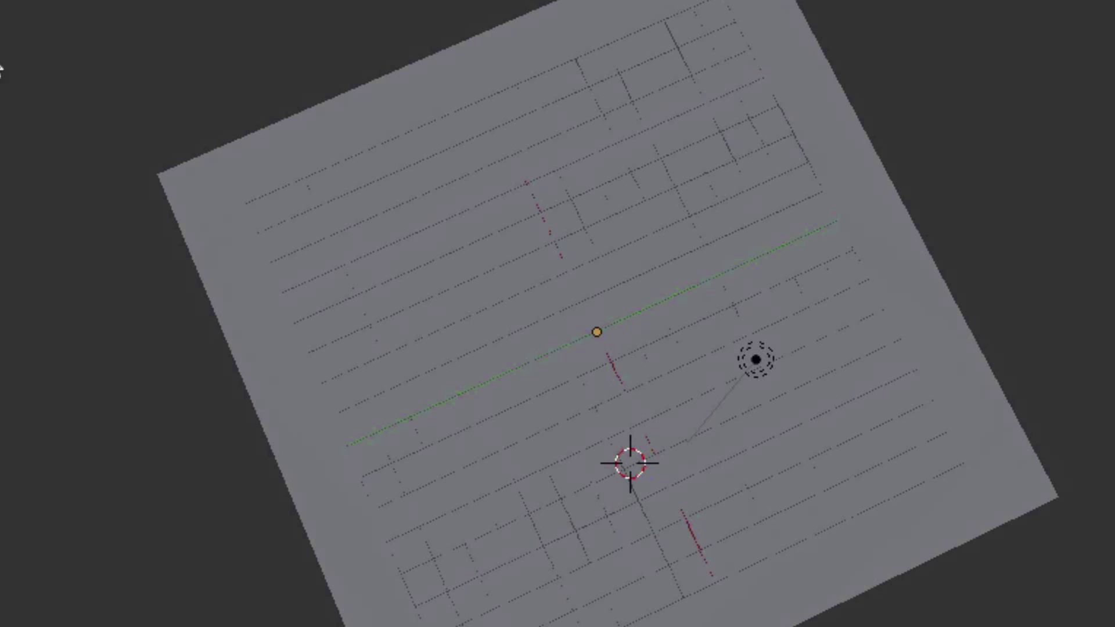
# Add a cube mesh above the plane and scale it down to about half its size.
pyautogui.press('KP_7')
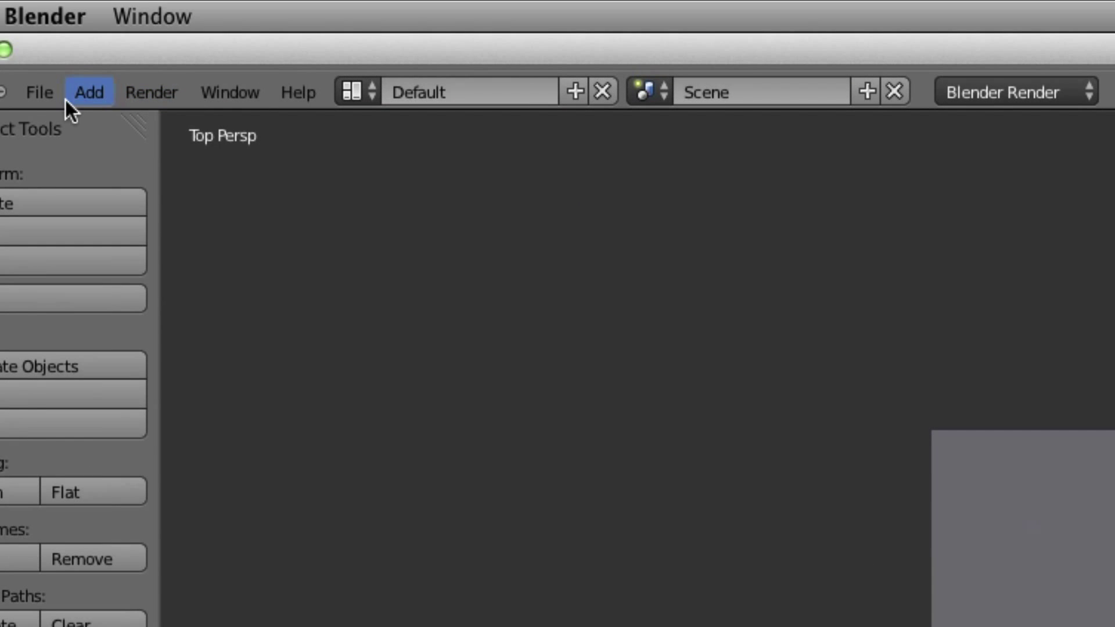
pyautogui.click(82, 96)
pyautogui.moveTo(103, 120)
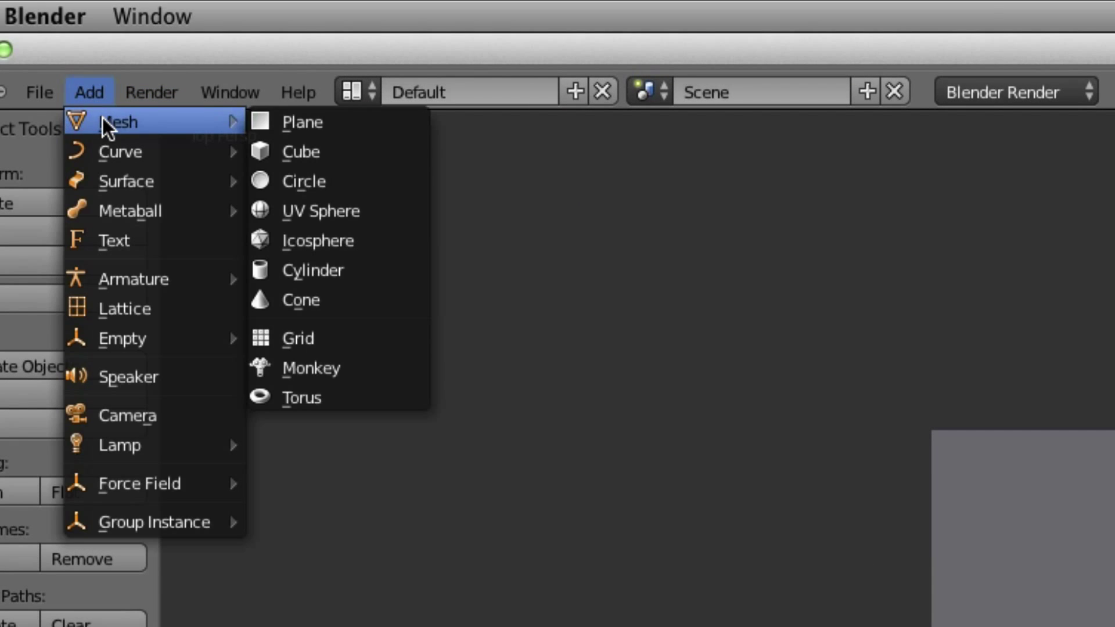
pyautogui.click(372, 151)
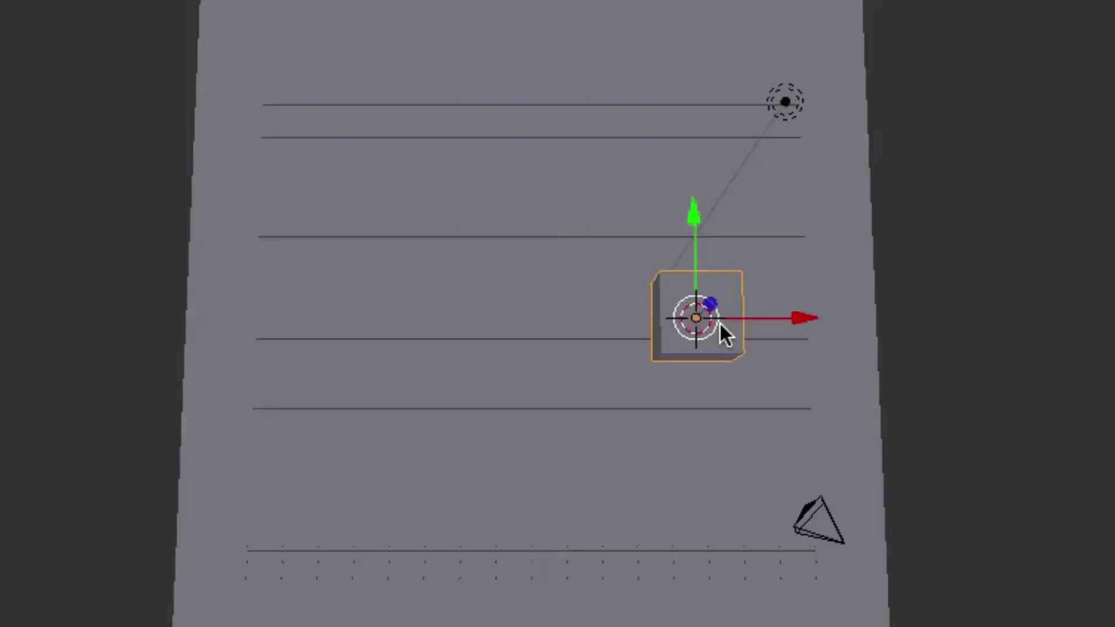
pyautogui.press('KP_1')
pyautogui.scroll(-5, 721, 334)
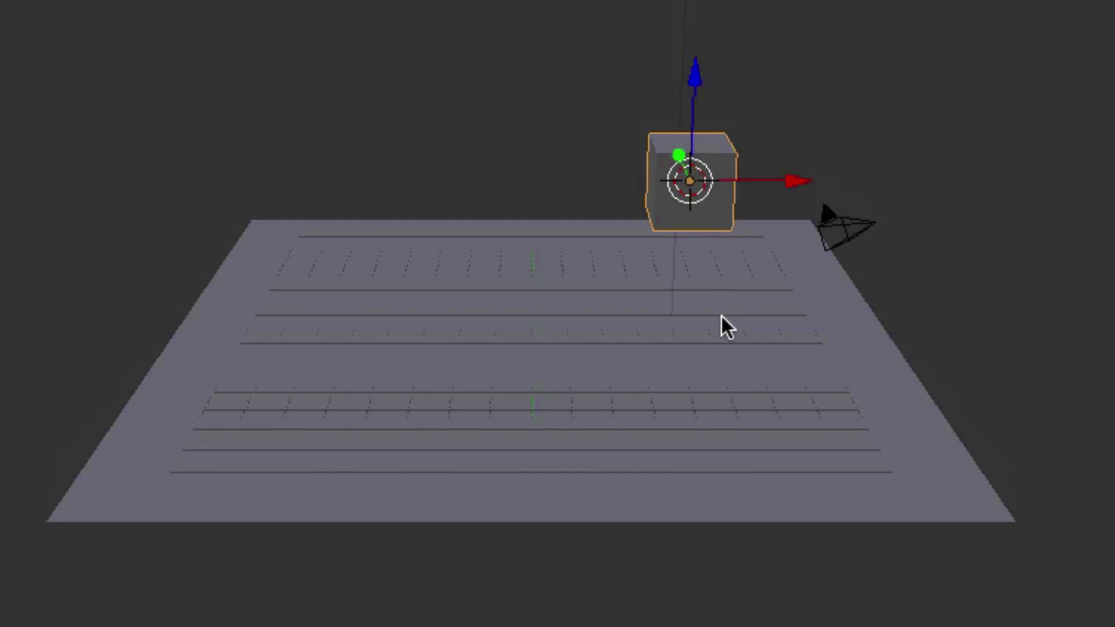
pyautogui.hscroll(-5, 724, 296)
pyautogui.press('s')
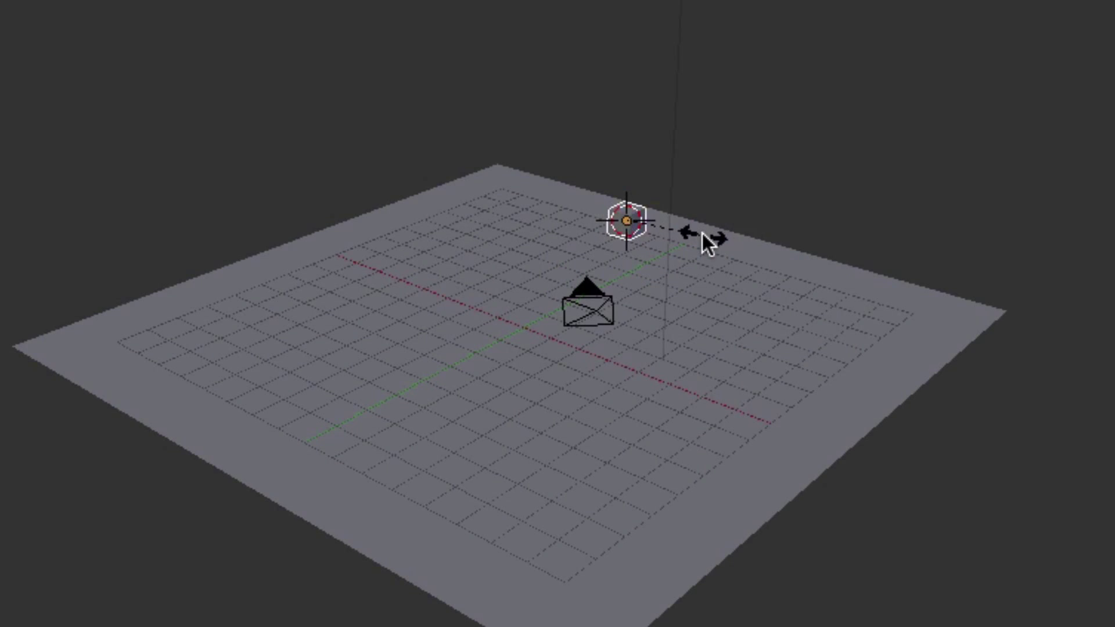
pyautogui.click(702, 233)
# Move the cube along its X, Y and Z axes until it sits directly beneath the camera near the plane's edge.
pyautogui.moveTo(743, 271); pyautogui.dragTo(578, 232, button='middle')
pyautogui.moveTo(616, 225); pyautogui.dragTo(306, 237)
pyautogui.scroll(10, 264, 307)
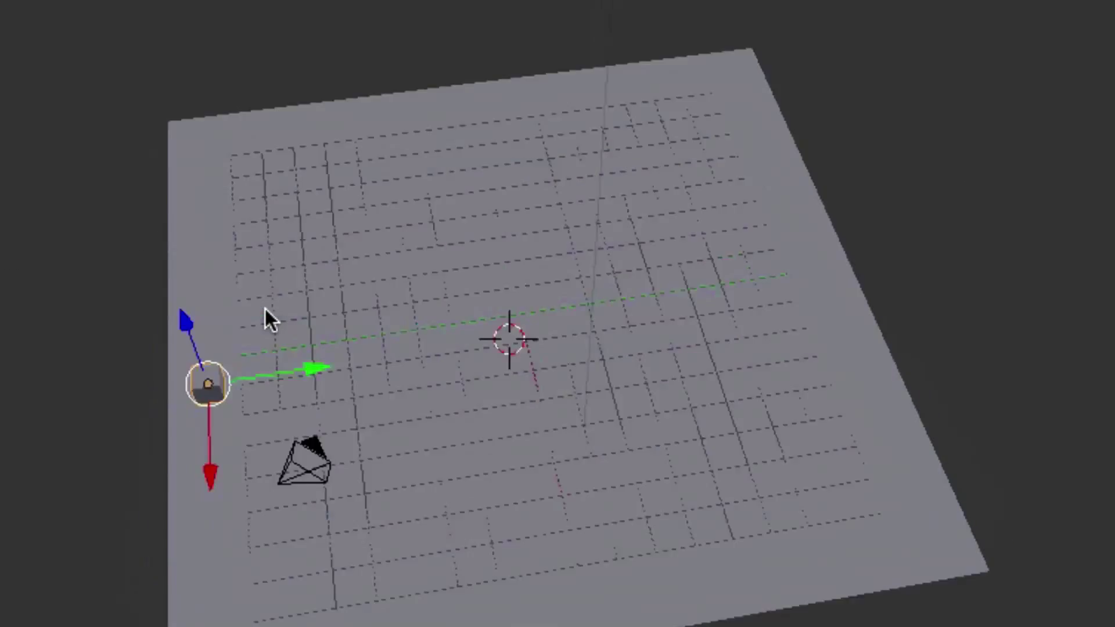
pyautogui.press('KP_7')
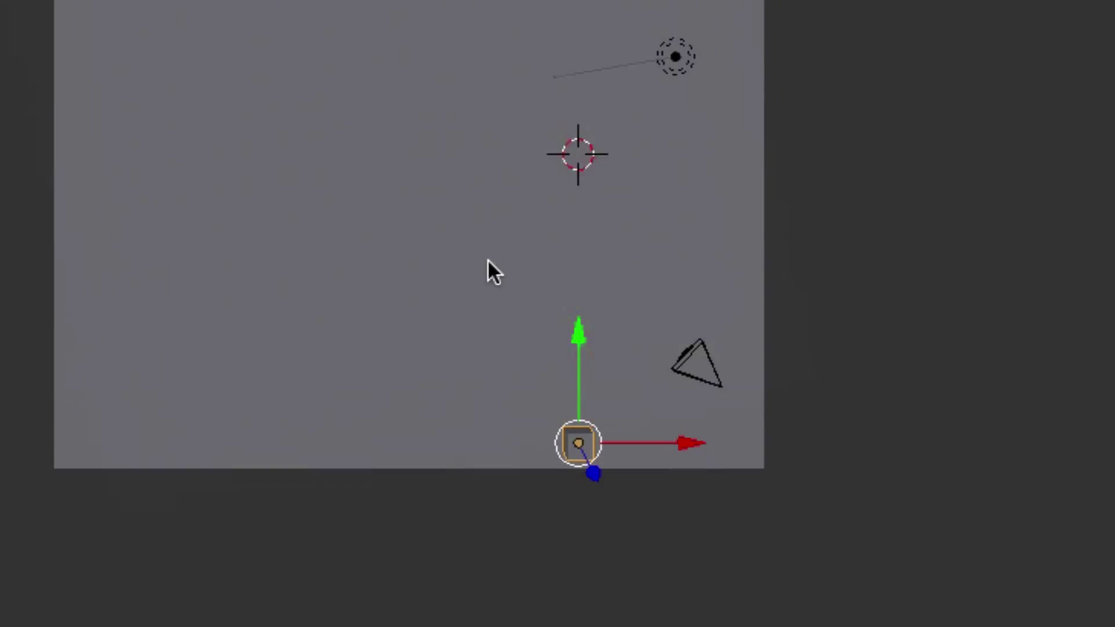
pyautogui.moveTo(796, 624); pyautogui.dragTo(931, 593)
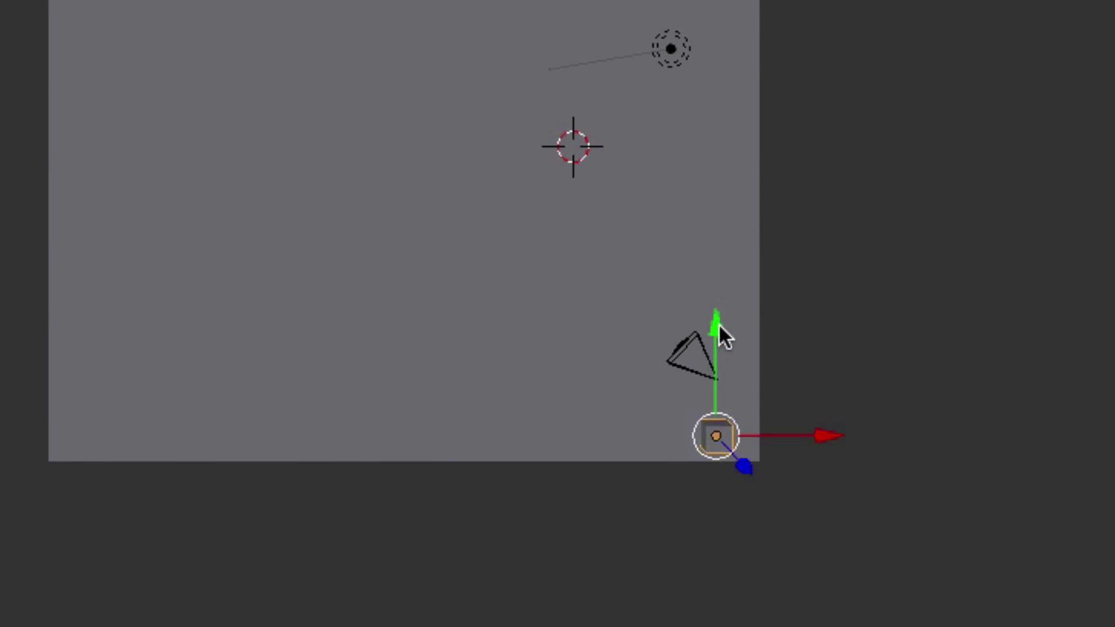
pyautogui.moveTo(720, 334); pyautogui.dragTo(716, 271)
pyautogui.scroll(-5, 766, 348)
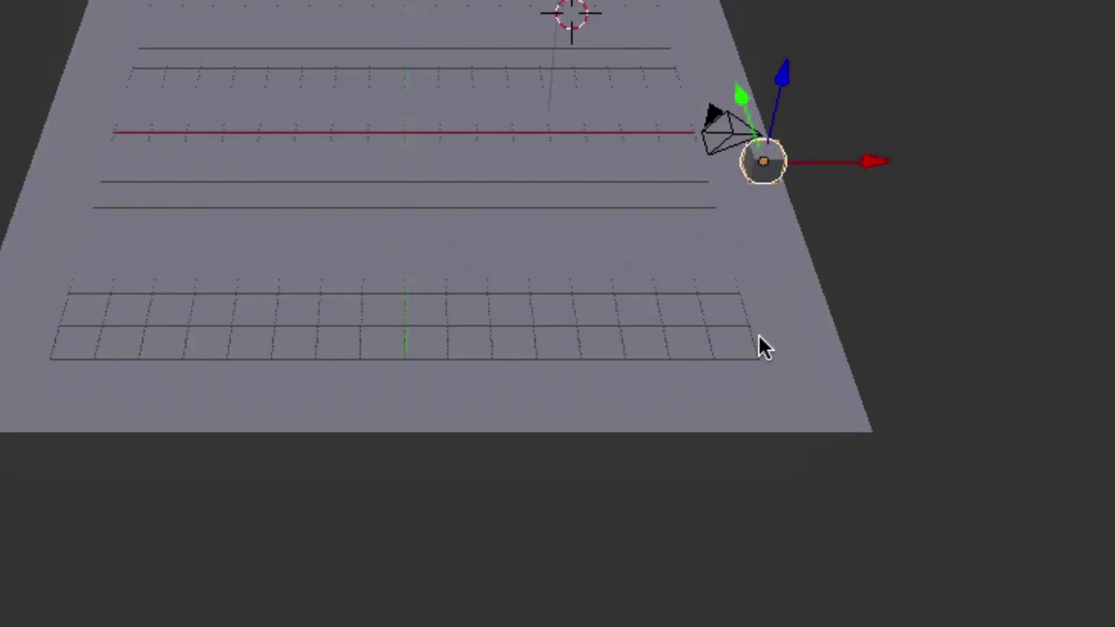
pyautogui.moveTo(784, 80); pyautogui.dragTo(774, 152)
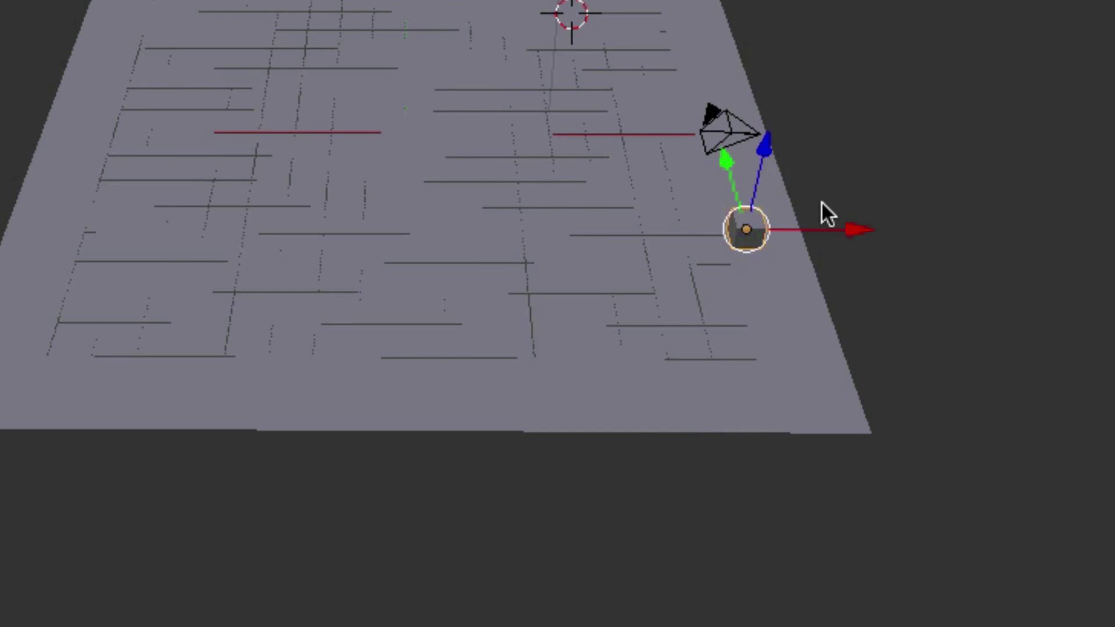
# Parent the camera to the small cube with the Object parenting type.
pyautogui.scroll(-5, 821, 200)
pyautogui.rightClick(689, 45)
pyautogui.keyDown('shift'); pyautogui.scroll(5, 782, 235); pyautogui.keyUp('shift')
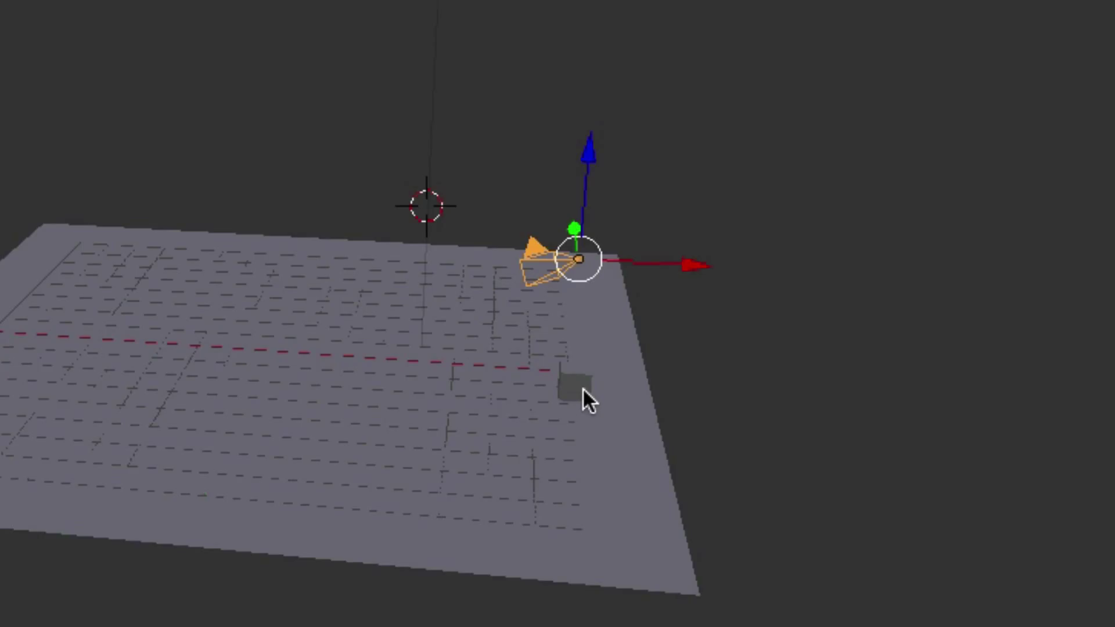
pyautogui.keyDown('shift'); pyautogui.rightClick(583, 388); pyautogui.keyUp('shift')
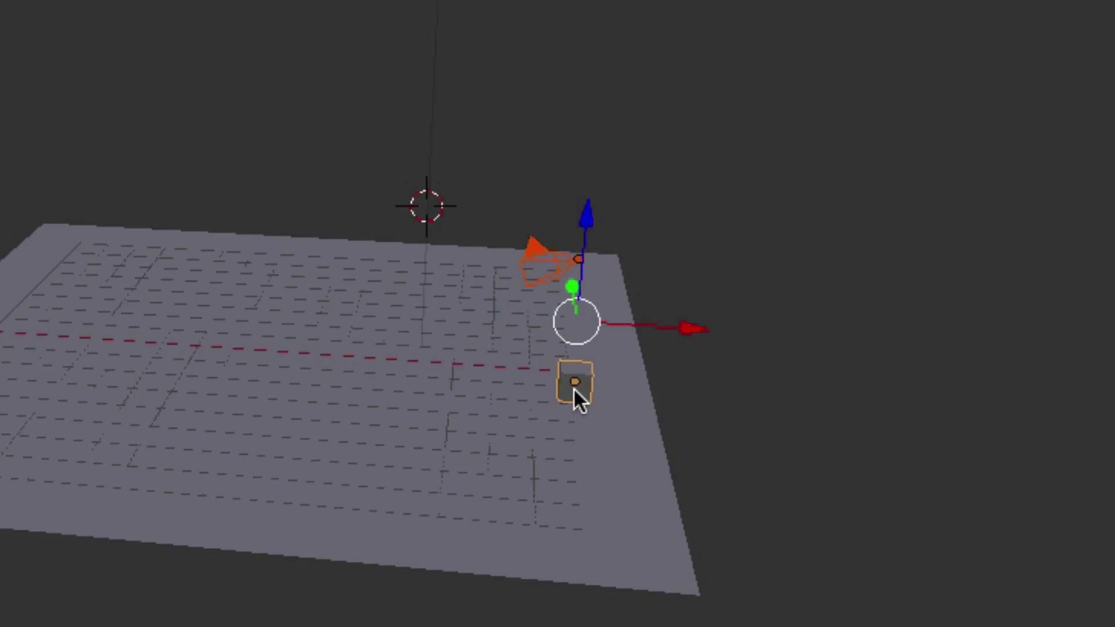
pyautogui.hotkey('ctrl', 'p')
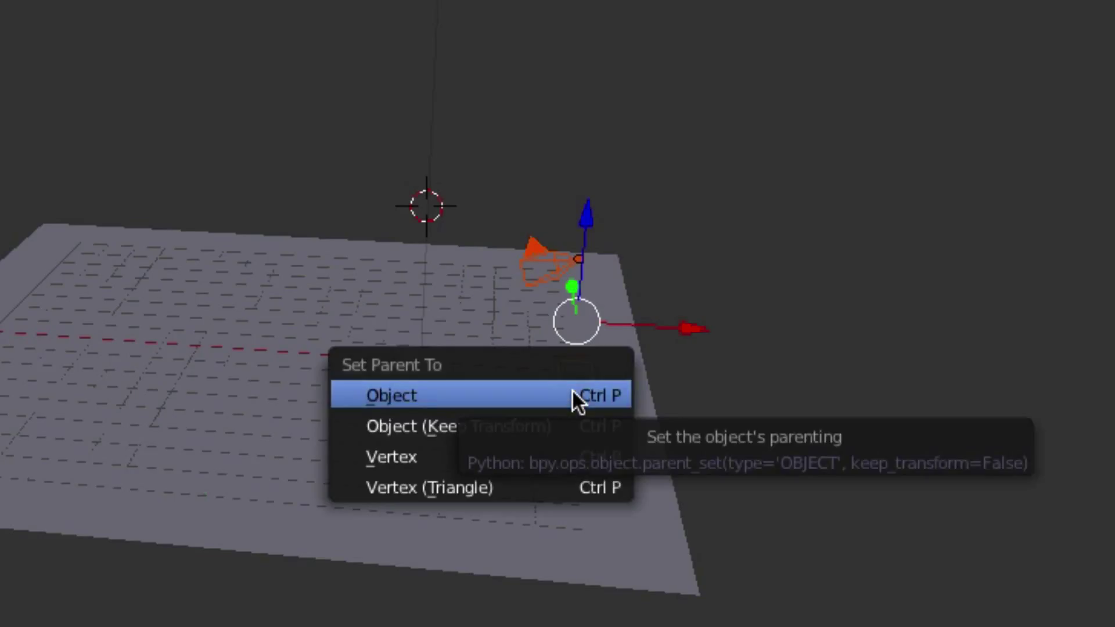
pyautogui.click(572, 389)
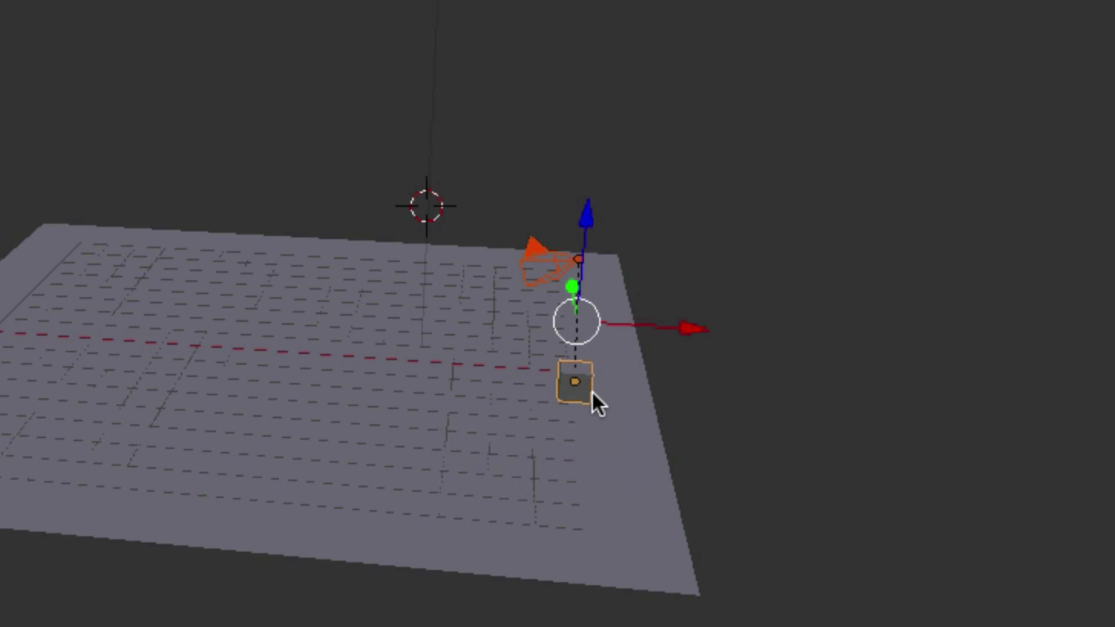
# Rotate the camera 45° around the Z axis.
pyautogui.moveTo(593, 389); pyautogui.dragTo(626, 375, button='middle')
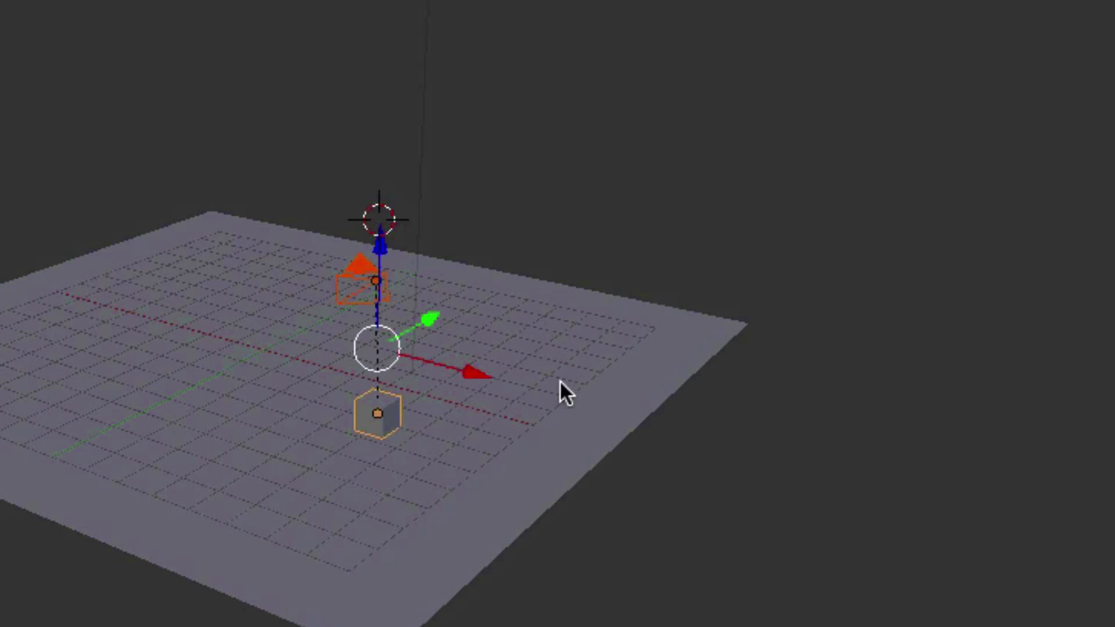
pyautogui.moveTo(560, 380); pyautogui.dragTo(561, 382, button='middle')
pyautogui.rightClick(302, 339)
pyautogui.moveTo(413, 344); pyautogui.dragTo(414, 347, button='middle')
pyautogui.press('r')
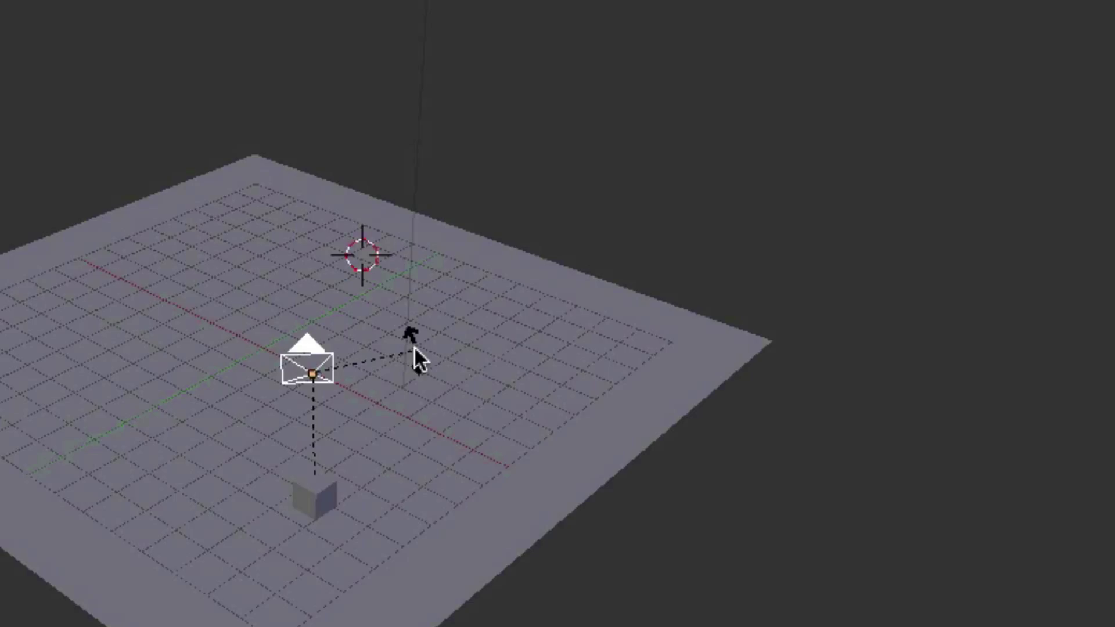
pyautogui.press('z')
pyautogui.write('45')
pyautogui.press('Return')
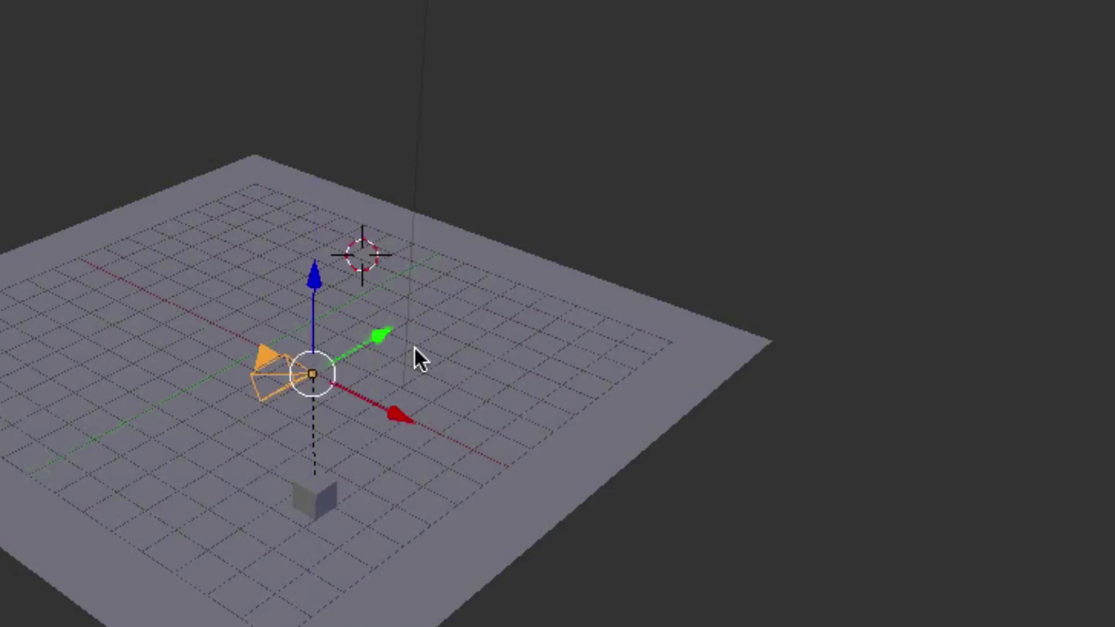
# Look through the camera and tilt it about 20° around the Y axis so the plane's far edge sits low in the frame.
pyautogui.hscroll(10, 391, 353)
pyautogui.scroll(5, 391, 355)
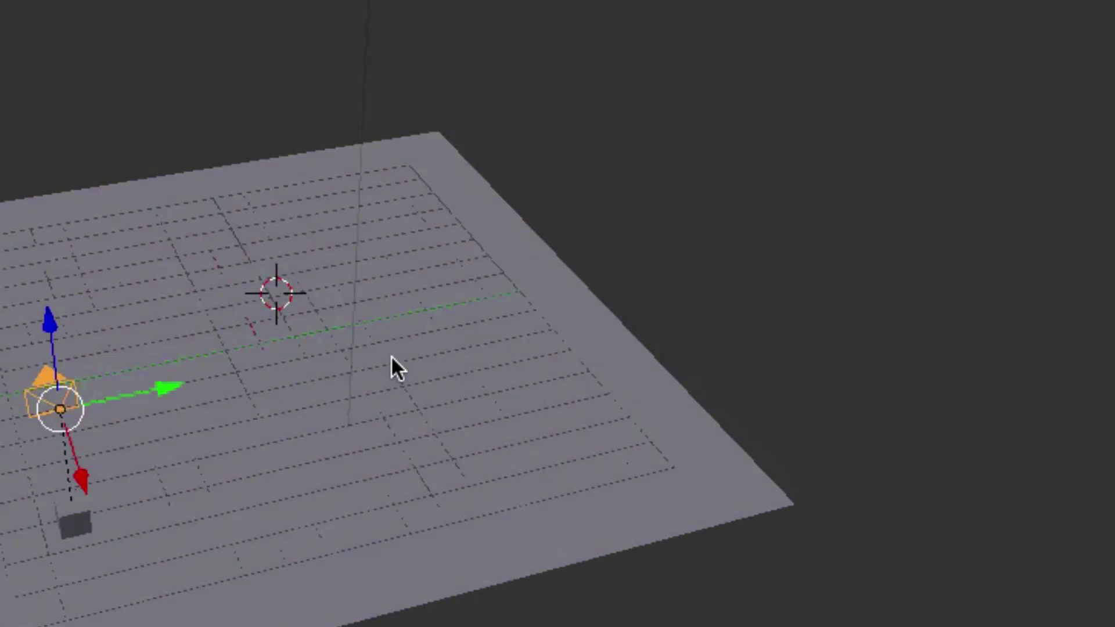
pyautogui.press('KP_0')
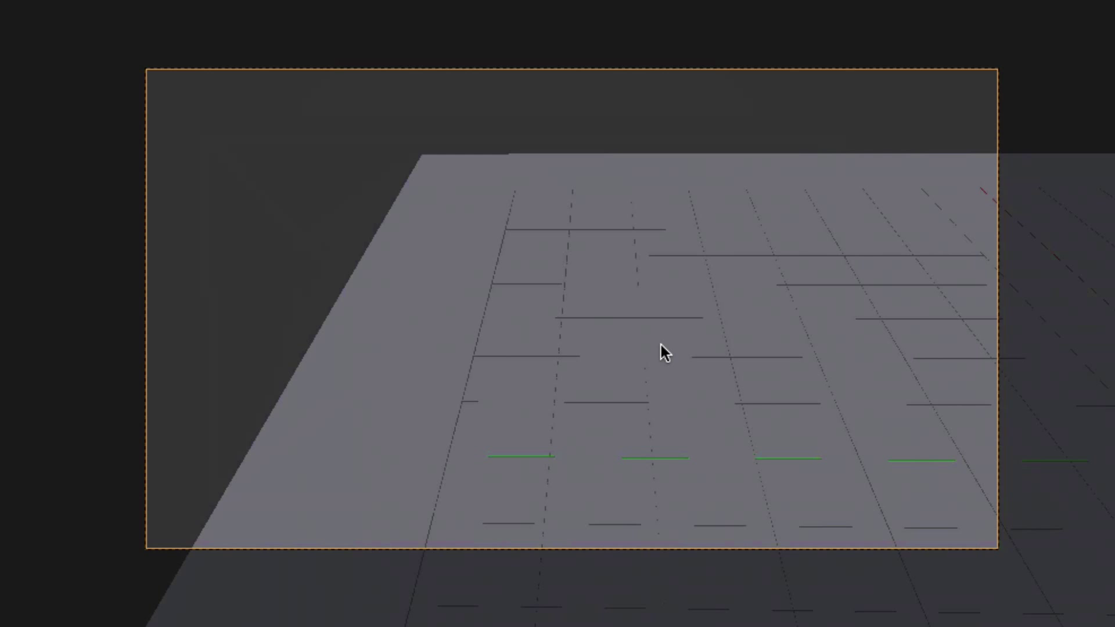
pyautogui.press('r')
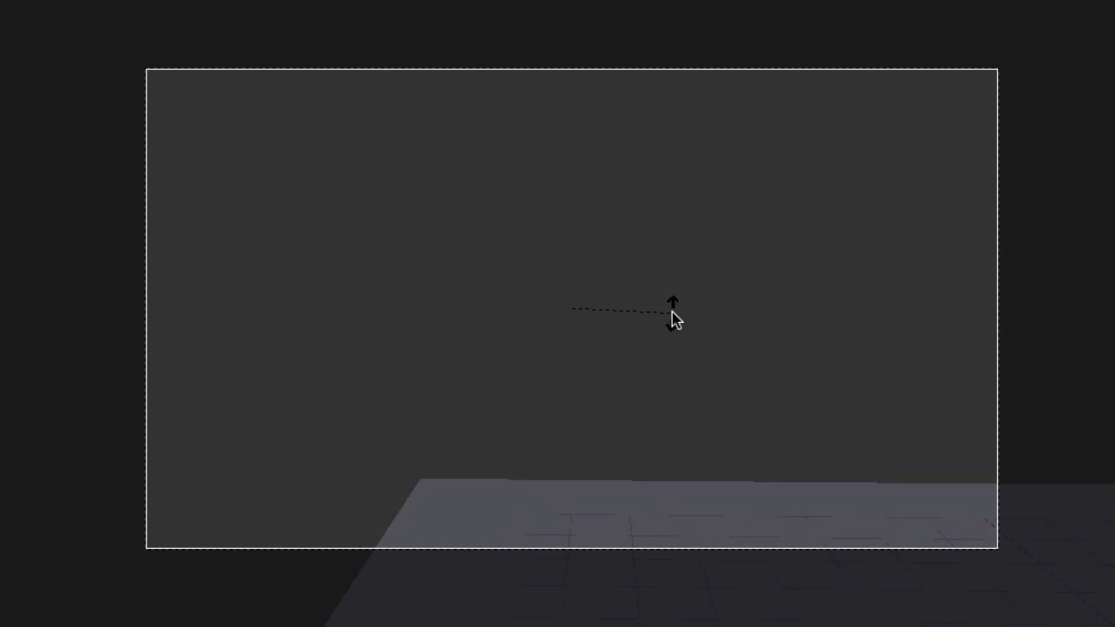
pyautogui.click(672, 312)
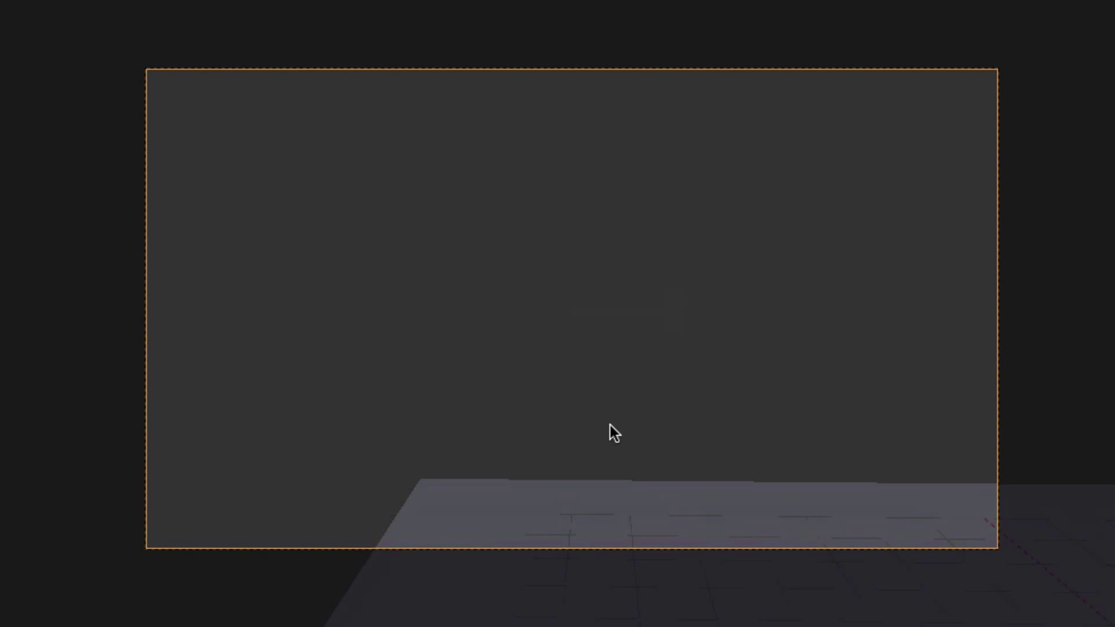
# Examine the ground plane's mesh in Edit Mode and the overall camera and cube arrangement from several angles.
pyautogui.scroll(-10, 894, 570)
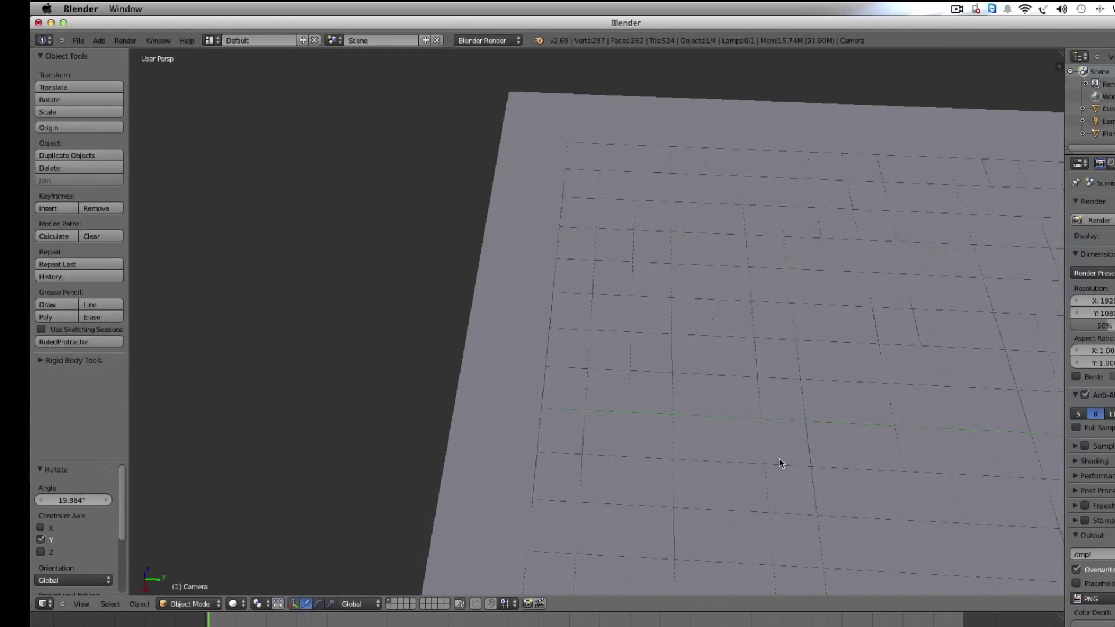
pyautogui.hscroll(-5, 779, 459)
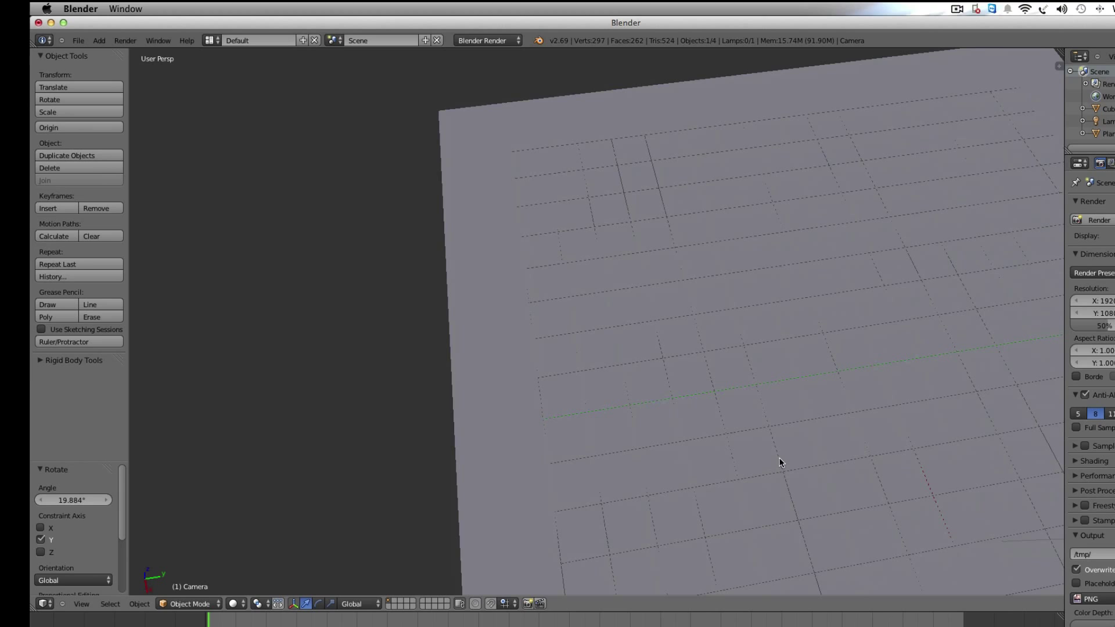
pyautogui.scroll(-5, 782, 455)
pyautogui.rightClick(783, 429)
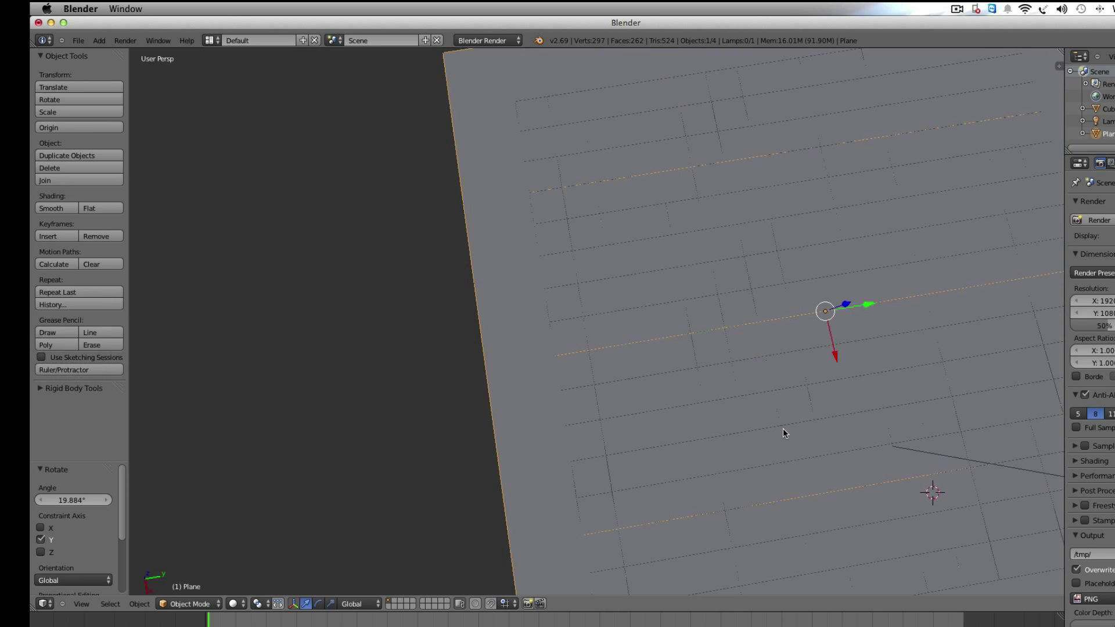
pyautogui.scroll(-5, 783, 432)
pyautogui.press('Tab')
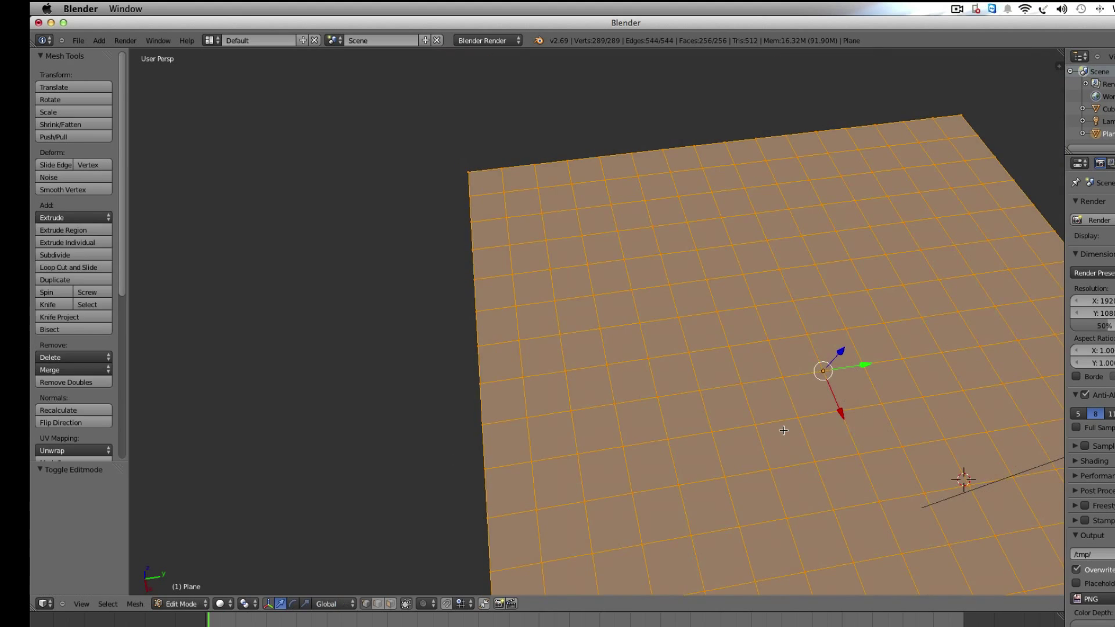
pyautogui.press('Tab')
pyautogui.hscroll(-10, 785, 429)
pyautogui.hscroll(5, 783, 427)
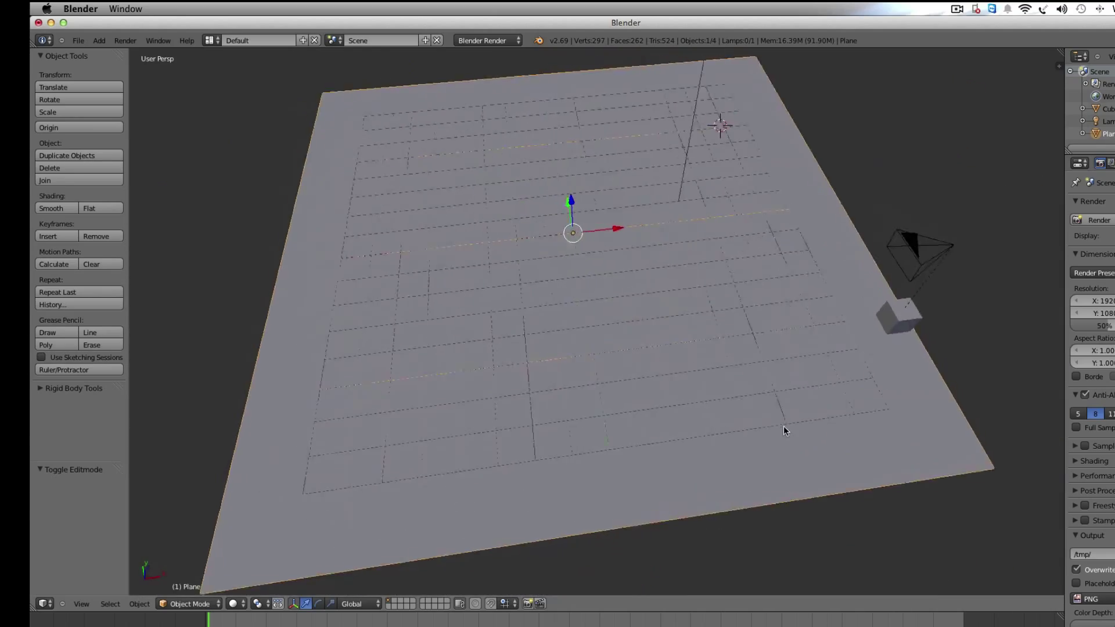
pyautogui.hscroll(-10, 779, 428)
pyautogui.scroll(5, 782, 428)
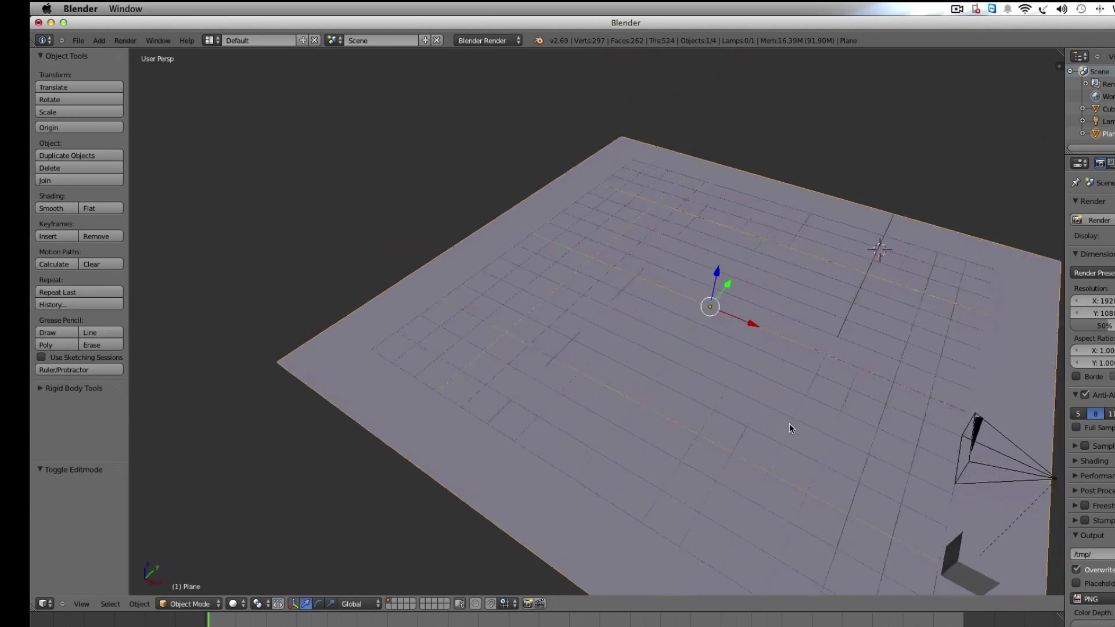
# Move the cube vertically along the Z axis together with its parented camera.
pyautogui.rightClick(912, 354)
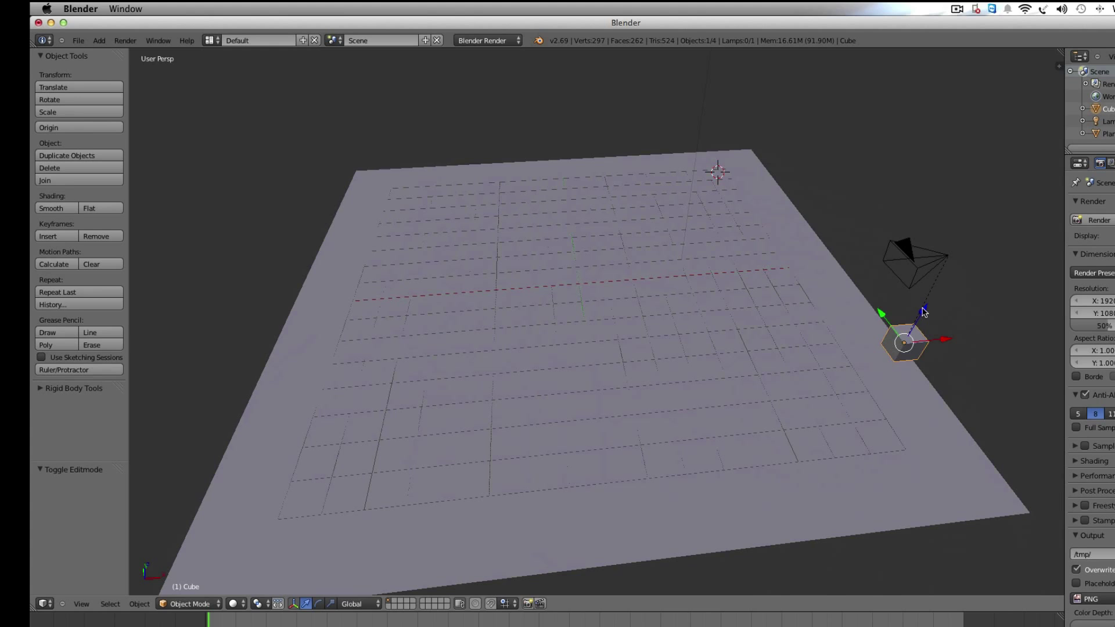
pyautogui.press('g')
pyautogui.press('z')
pyautogui.click(898, 348)
# Select the ground plane in Object Mode.
pyautogui.rightClick(680, 366)
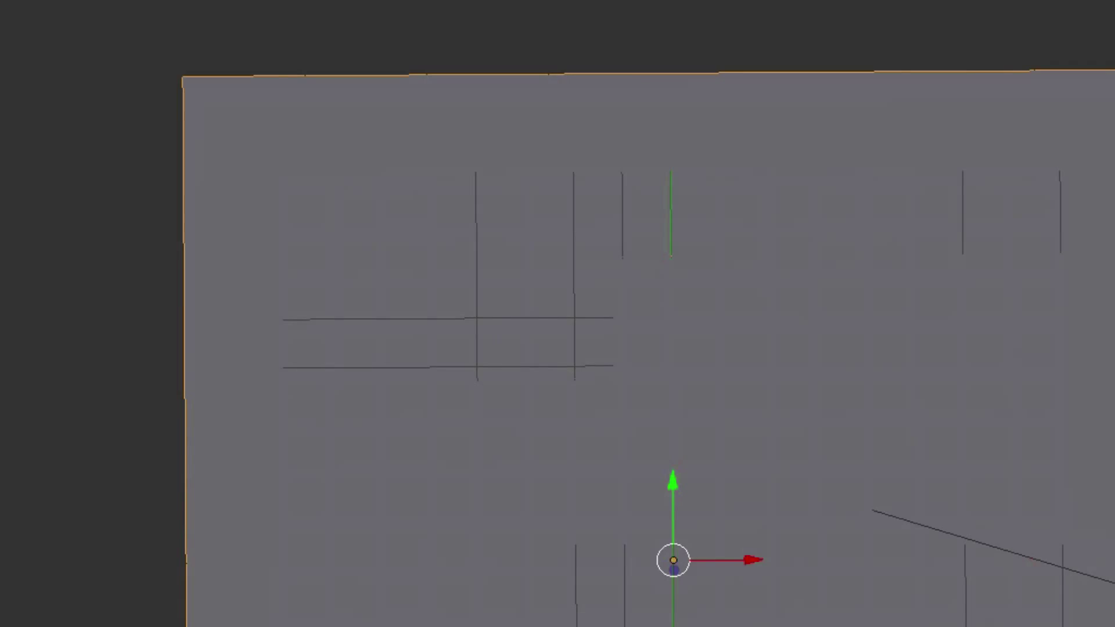
pyautogui.hscroll(5, 558, 314)
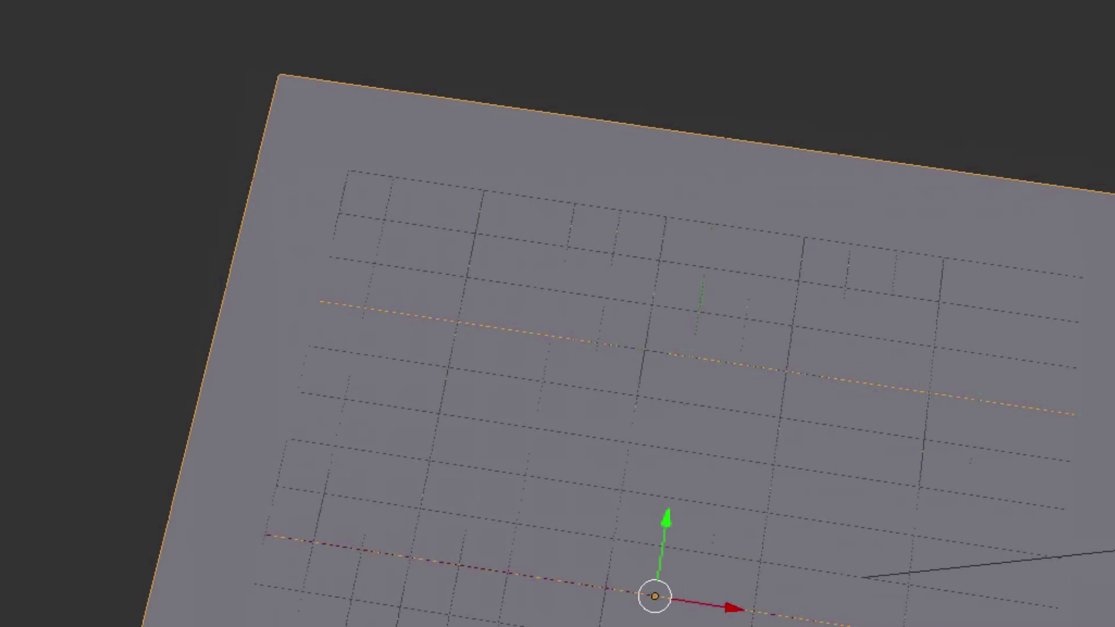
pyautogui.hscroll(-5, 544, 352)
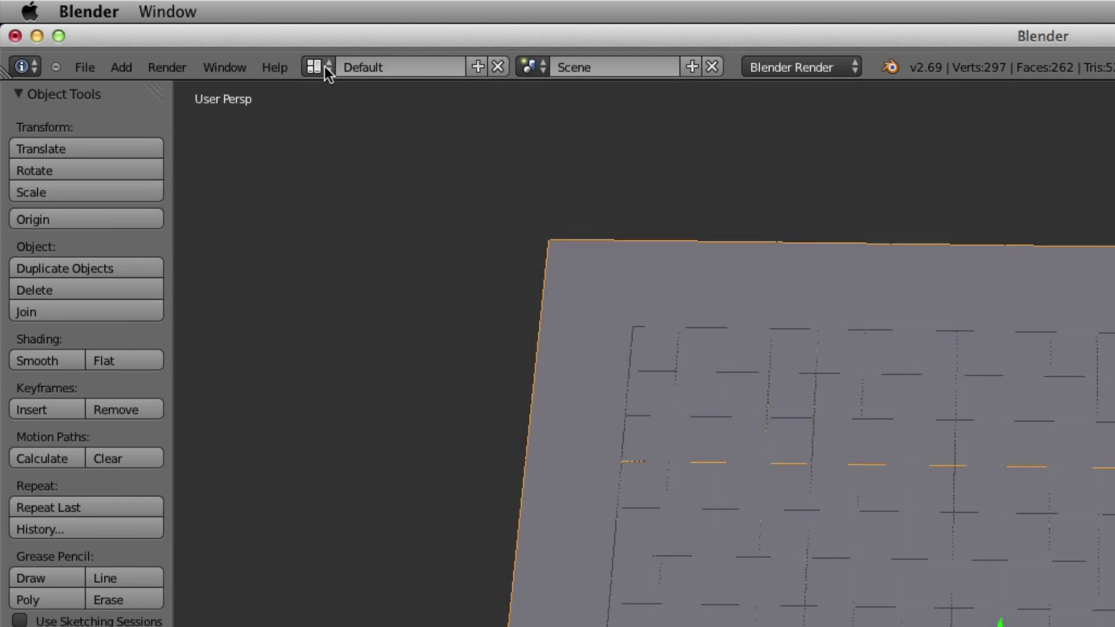
# Switch the screen layout to Game Logic and the engine to Blender Game.
pyautogui.click(324, 66)
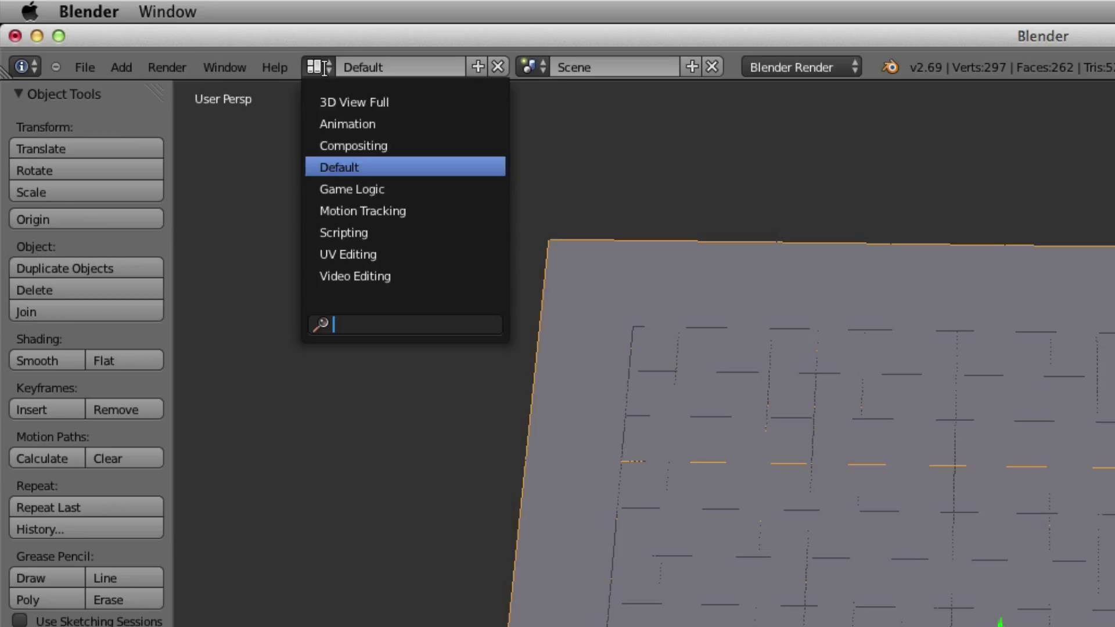
pyautogui.click(374, 189)
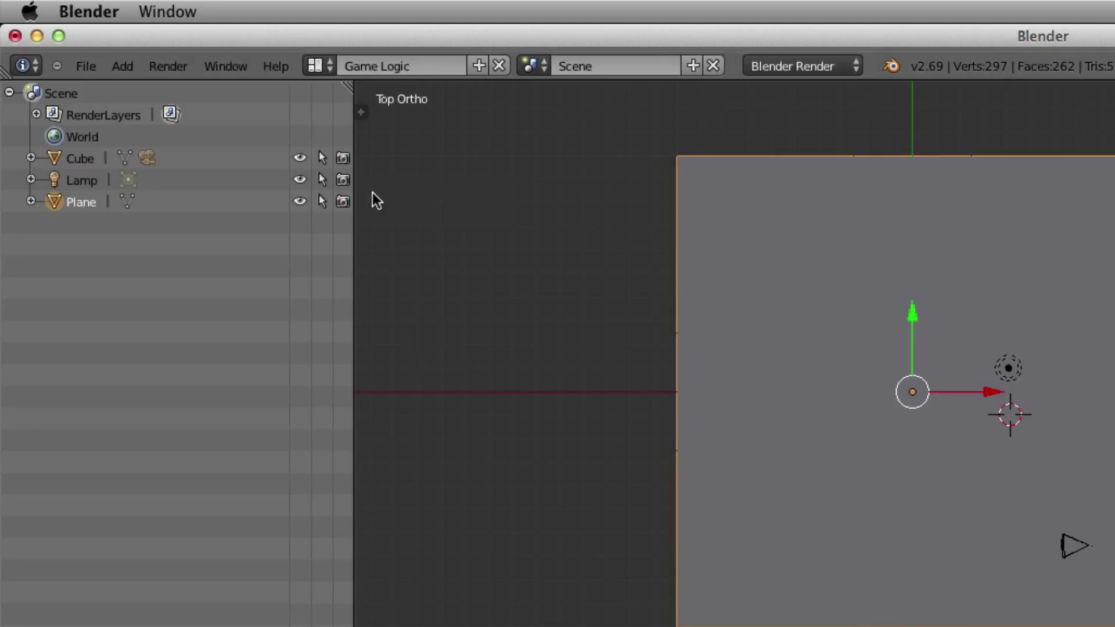
pyautogui.click(844, 68)
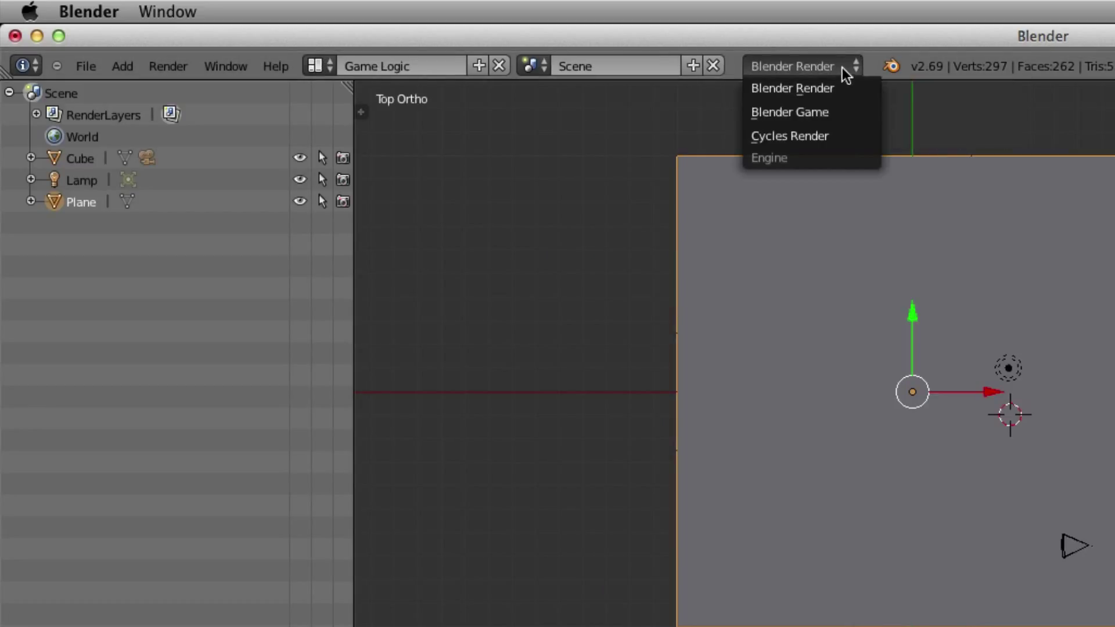
pyautogui.click(848, 111)
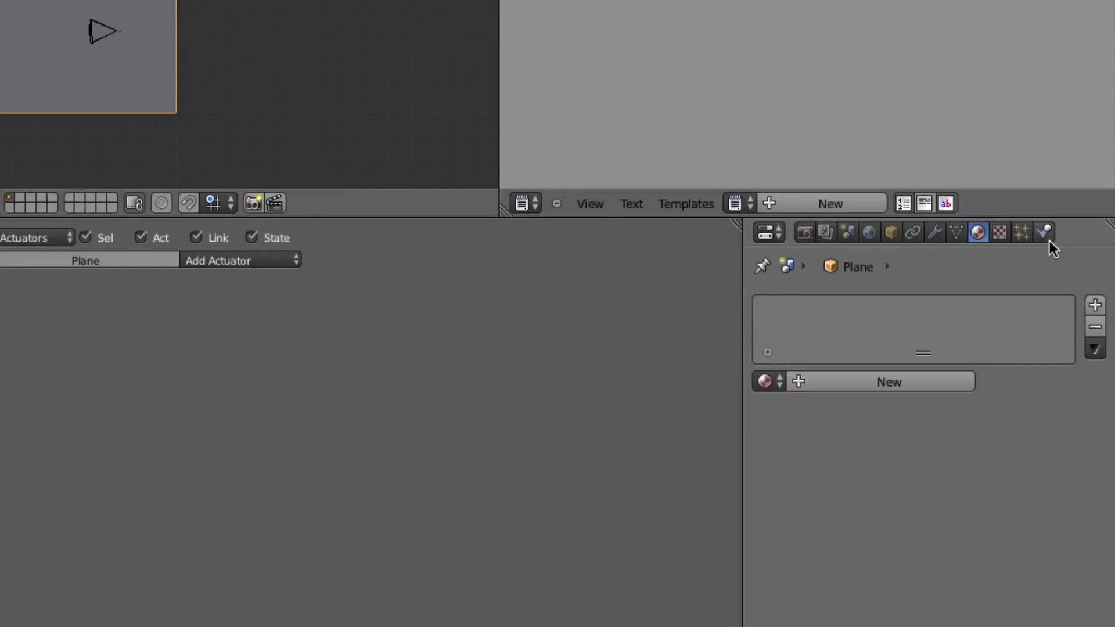
# Enable Collision Bounds in the ground plane's physics settings.
pyautogui.click(1047, 232)
pyautogui.scroll(-5, 1055, 304)
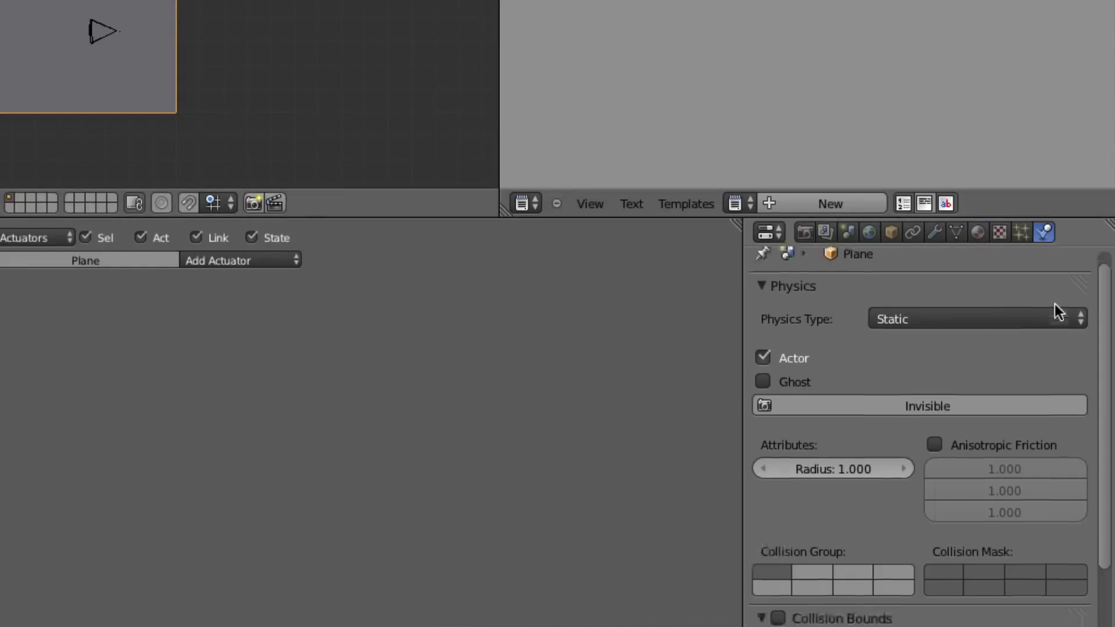
pyautogui.click(777, 511)
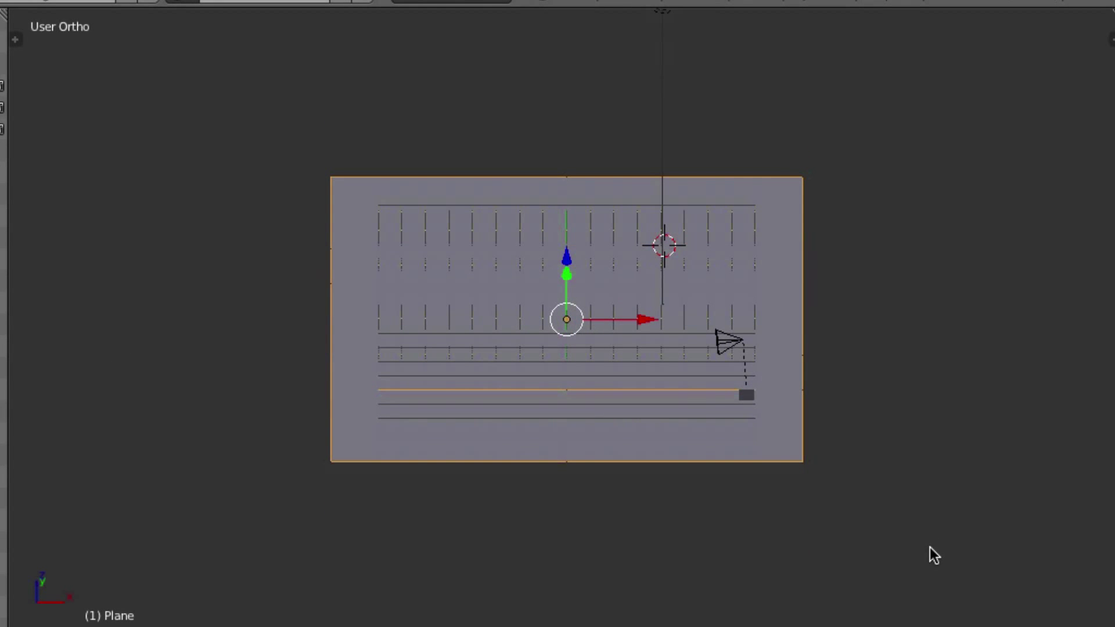
# Select the cube below the camera and set its physics type to Rigid Body.
pyautogui.rightClick(749, 392)
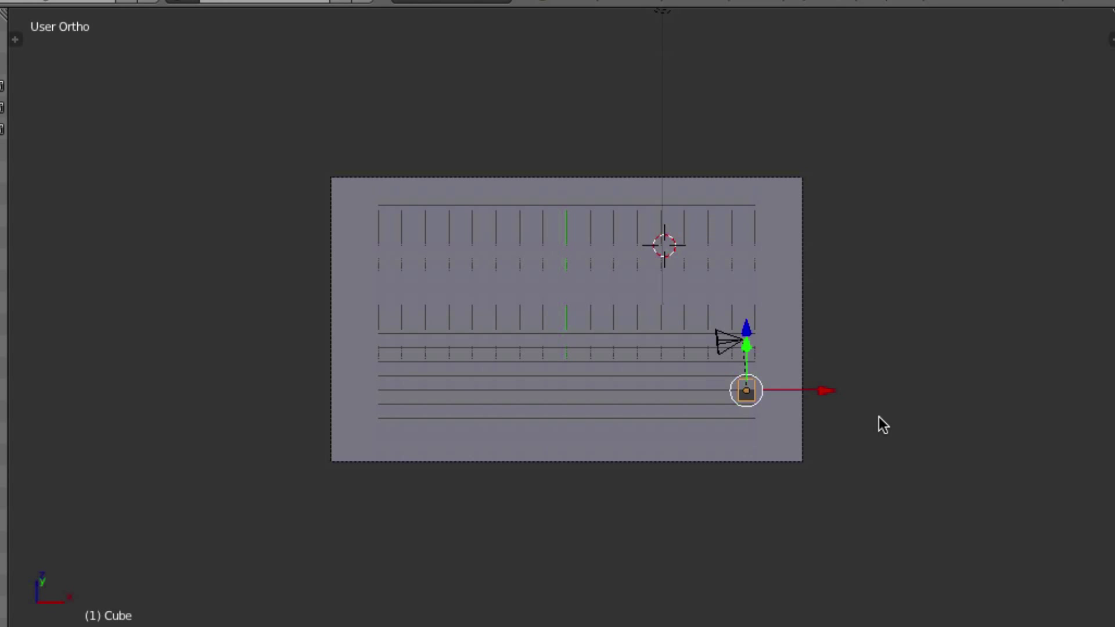
pyautogui.scroll(-2, 877, 417)
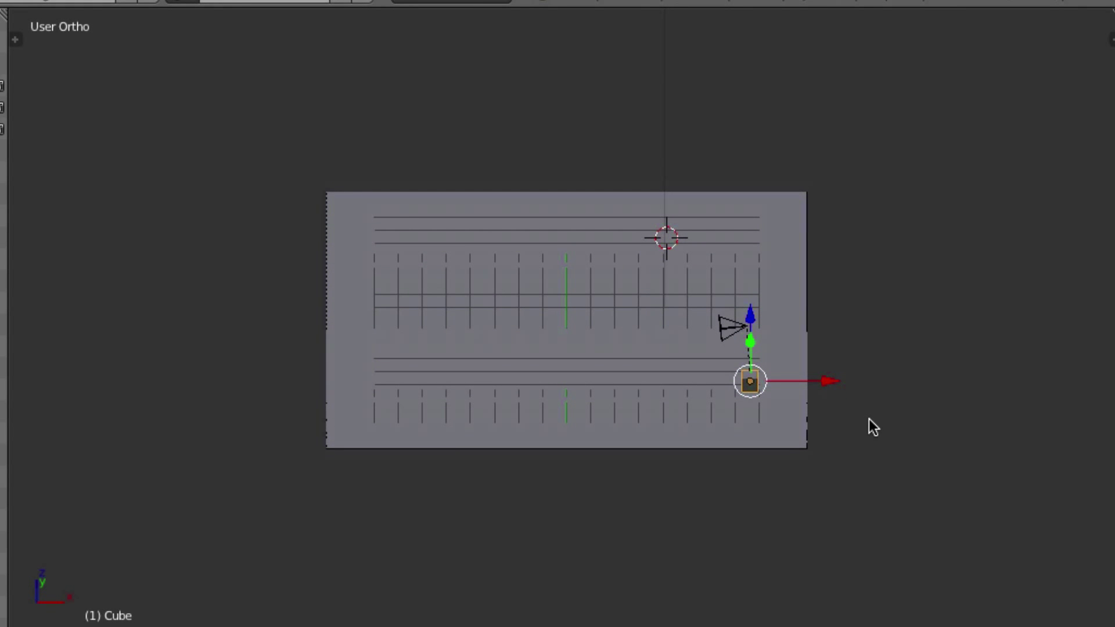
pyautogui.scroll(-2, 863, 417)
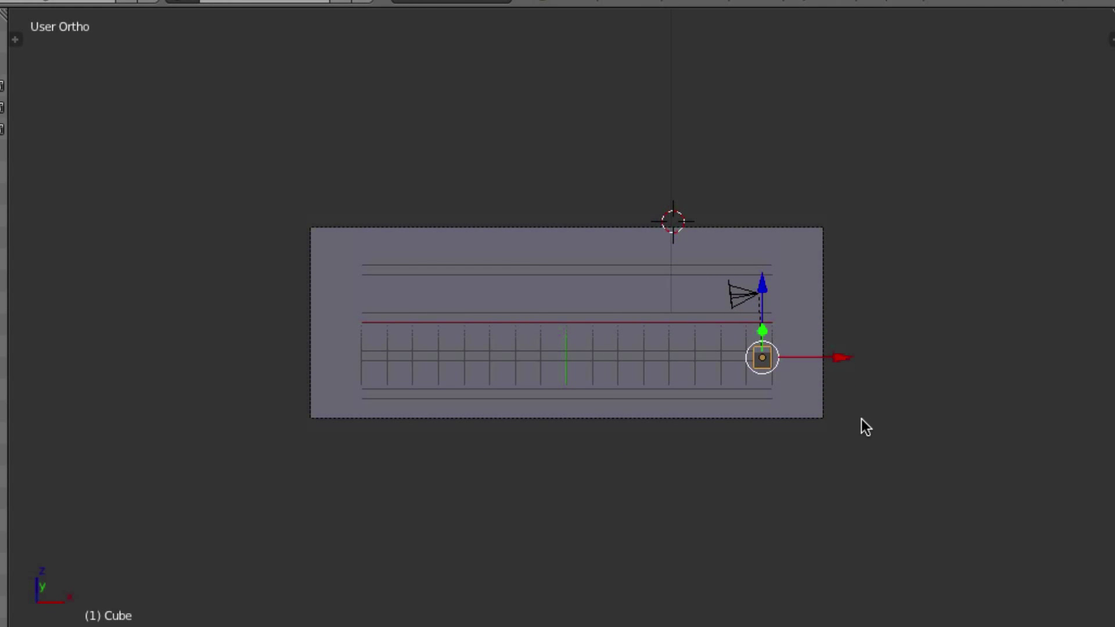
pyautogui.scroll(3, 861, 419)
pyautogui.scroll(-1, 860, 419)
pyautogui.rightClick(918, 391)
pyautogui.rightClick(922, 391)
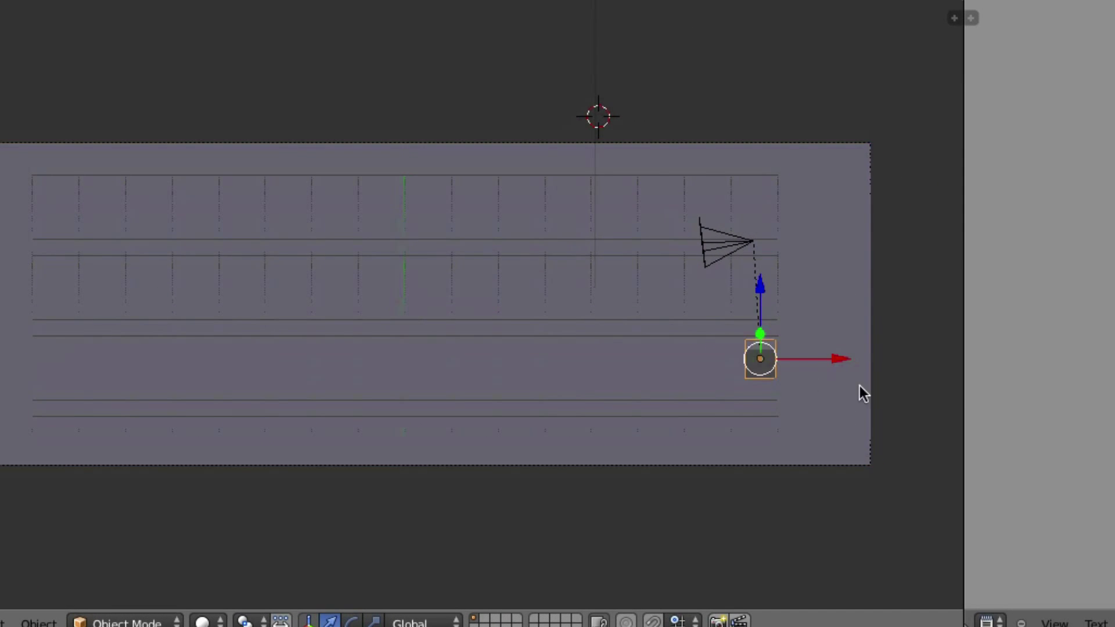
pyautogui.hscroll(6, 1013, 408)
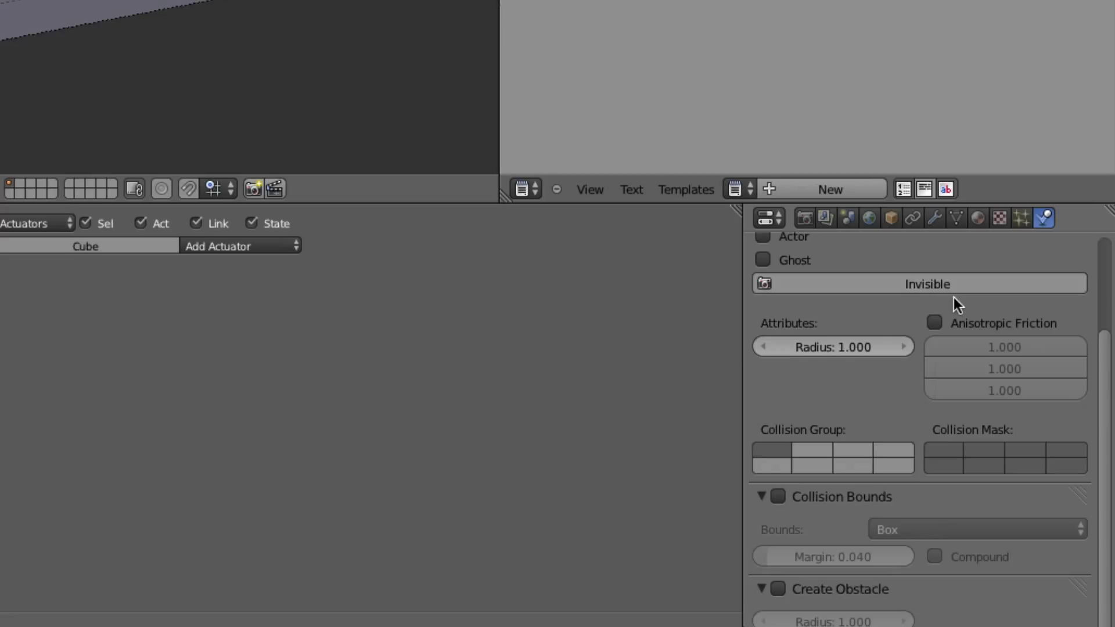
pyautogui.scroll(5, 954, 297)
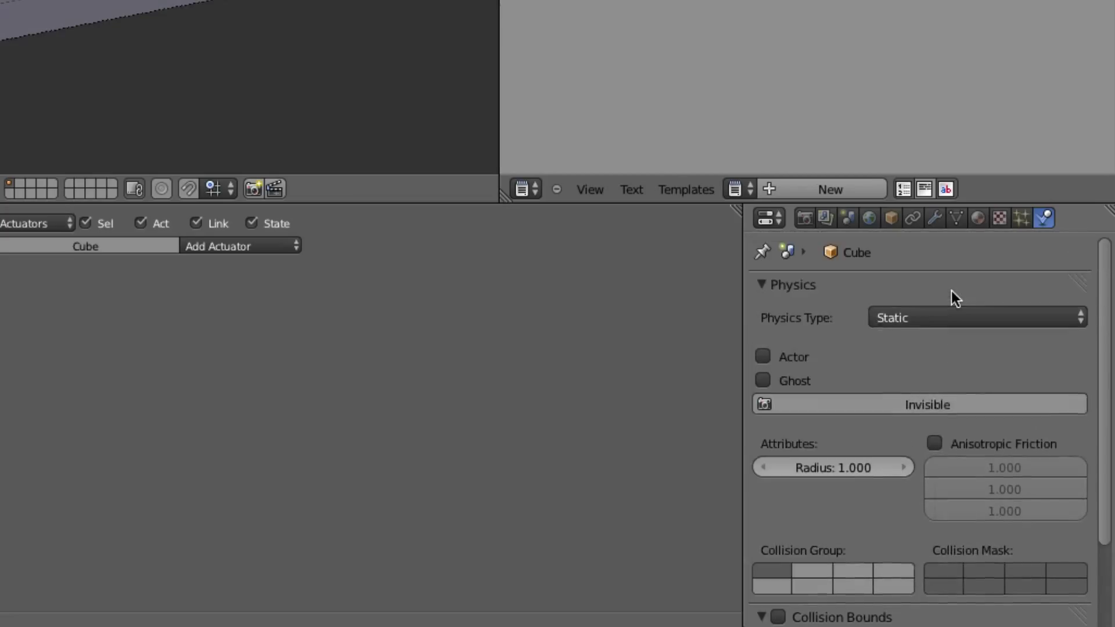
pyautogui.click(940, 318)
pyautogui.click(960, 224)
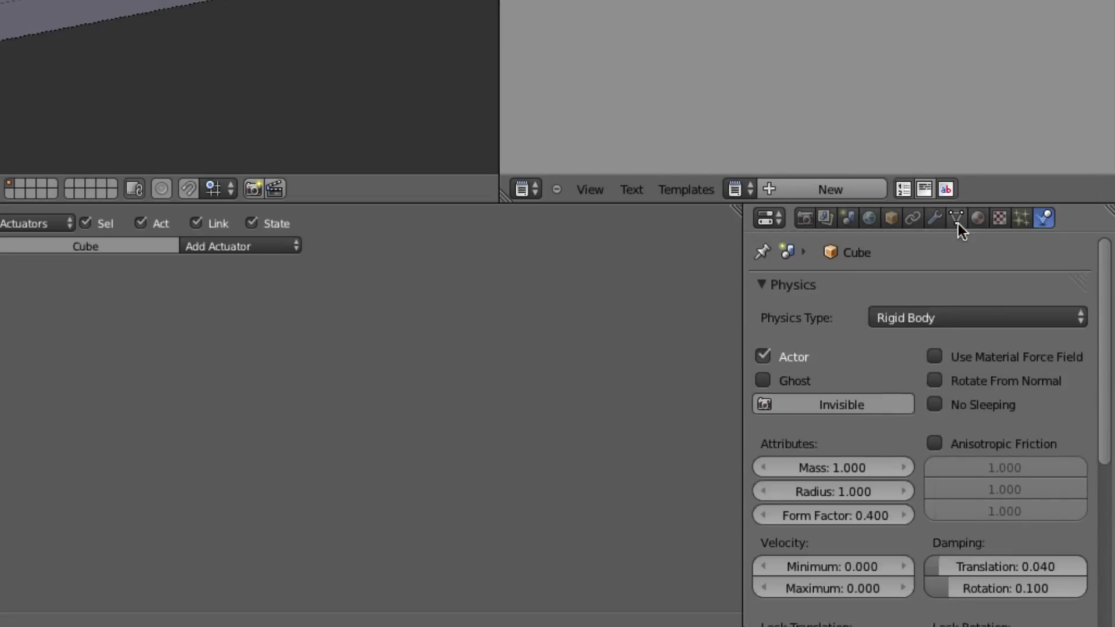
# Enable Collision Bounds for the cube with Box as the bounds type.
pyautogui.scroll(-5, 910, 453)
pyautogui.scroll(-5, 917, 444)
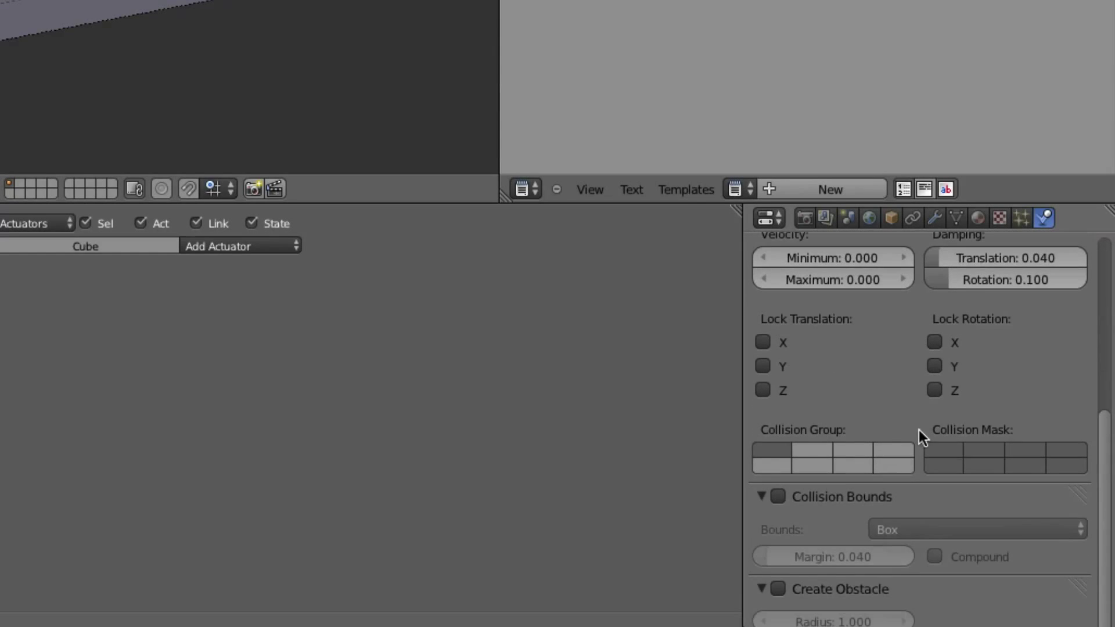
pyautogui.click(779, 498)
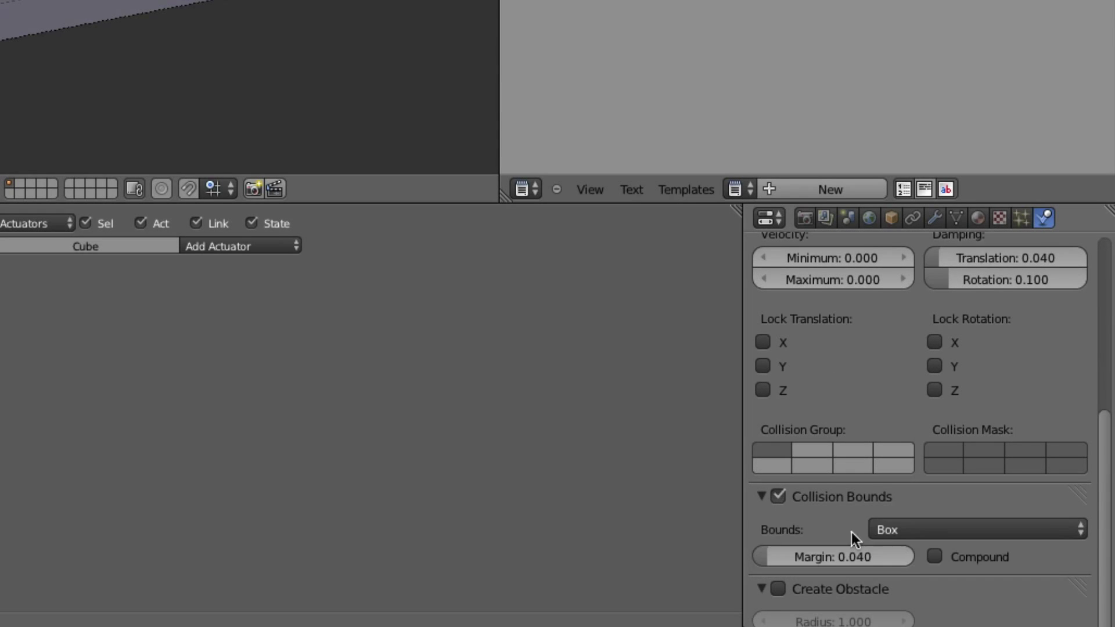
# Set the viewport shading to Texture and look at the scene through the camera.
pyautogui.scroll(11, 976, 604)
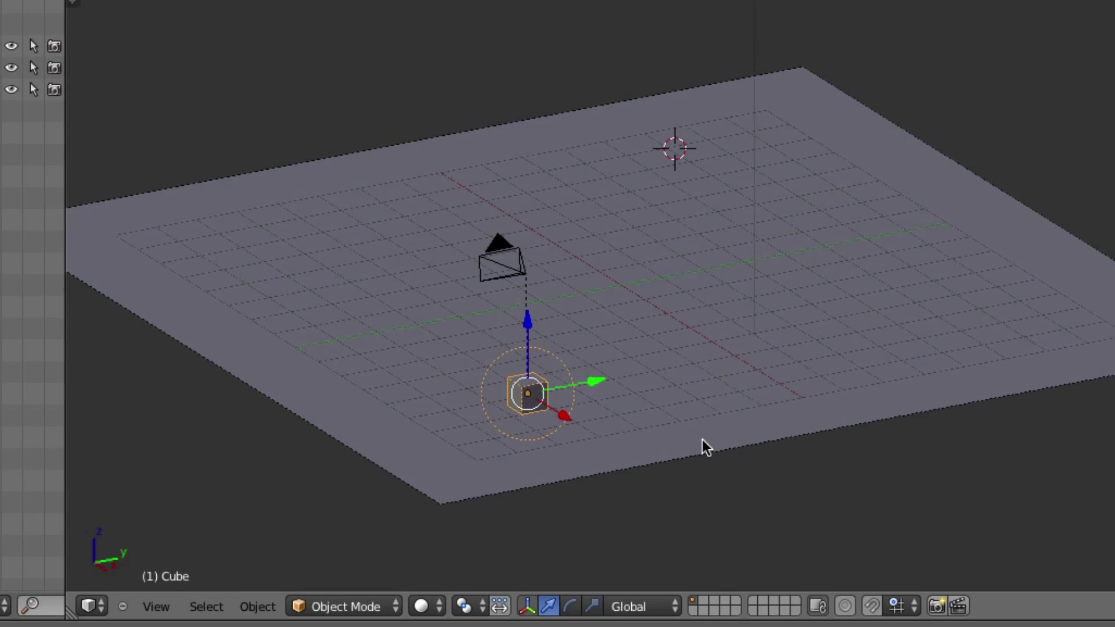
pyautogui.moveTo(521, 324); pyautogui.dragTo(523, 325, button='middle')
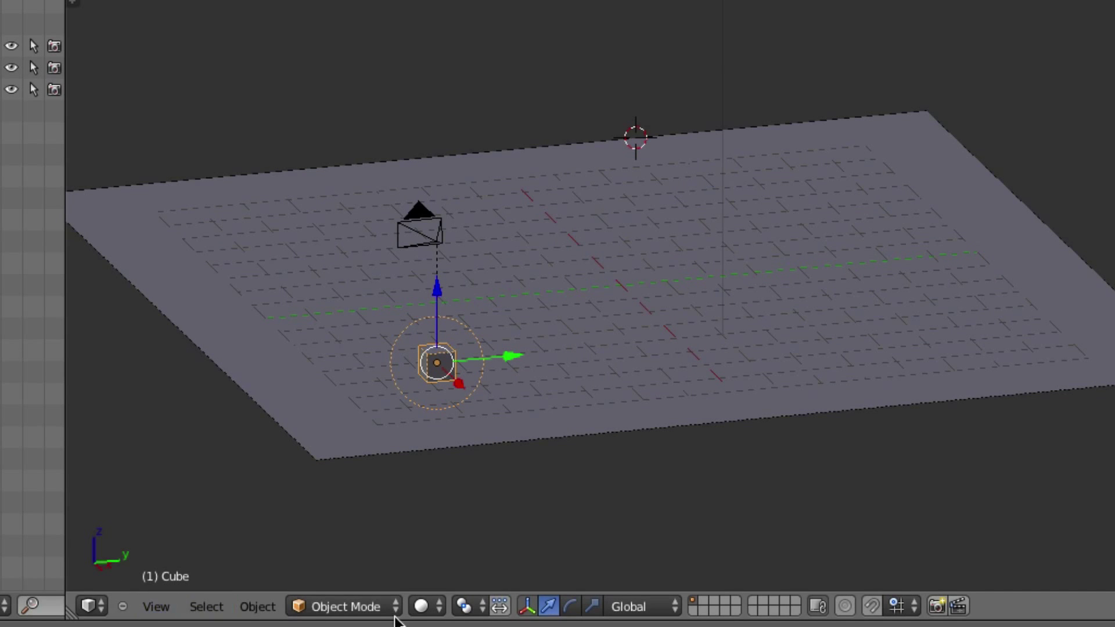
pyautogui.click(428, 606)
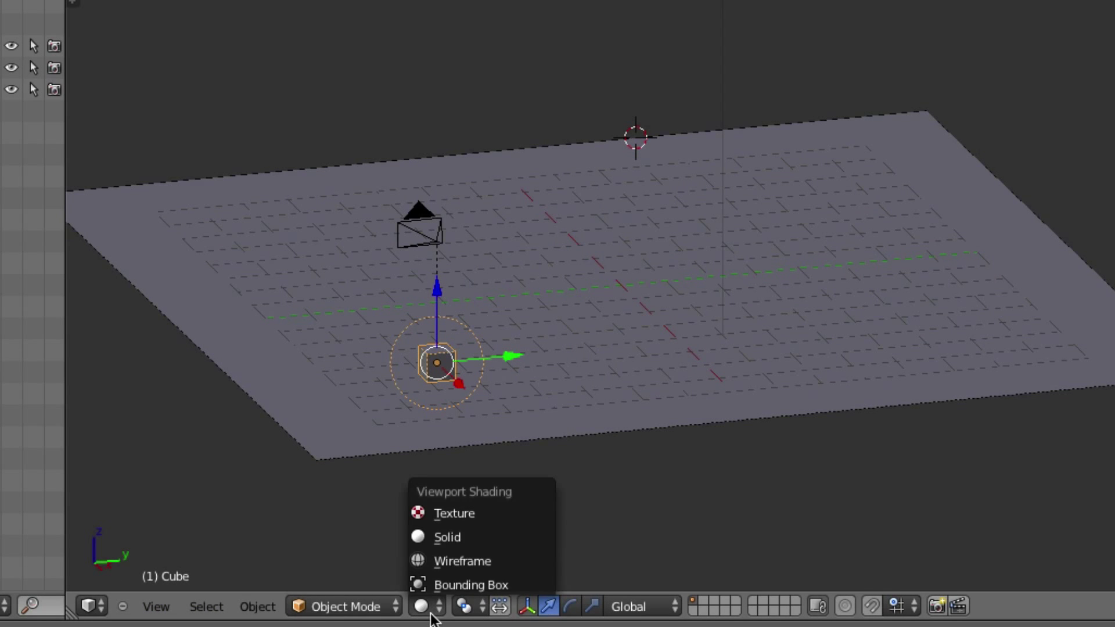
pyautogui.click(471, 516)
pyautogui.moveTo(492, 510); pyautogui.dragTo(590, 454, button='middle')
pyautogui.press('KP_0')
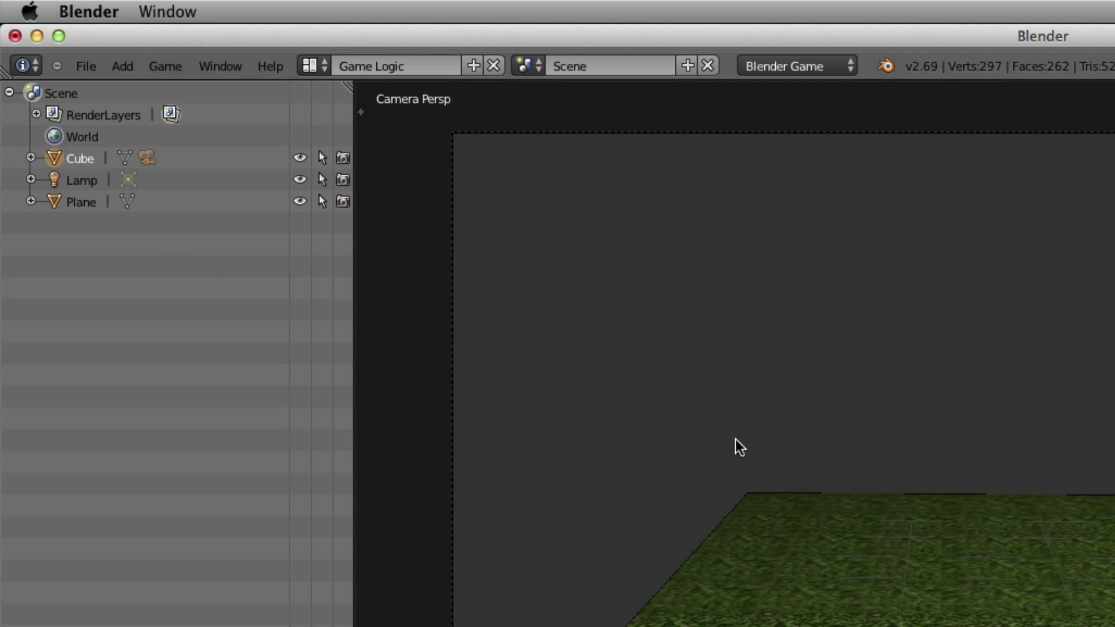
# Run the game engine from the camera's view to test the cube's physics, and stop it.
pyautogui.click(155, 66)
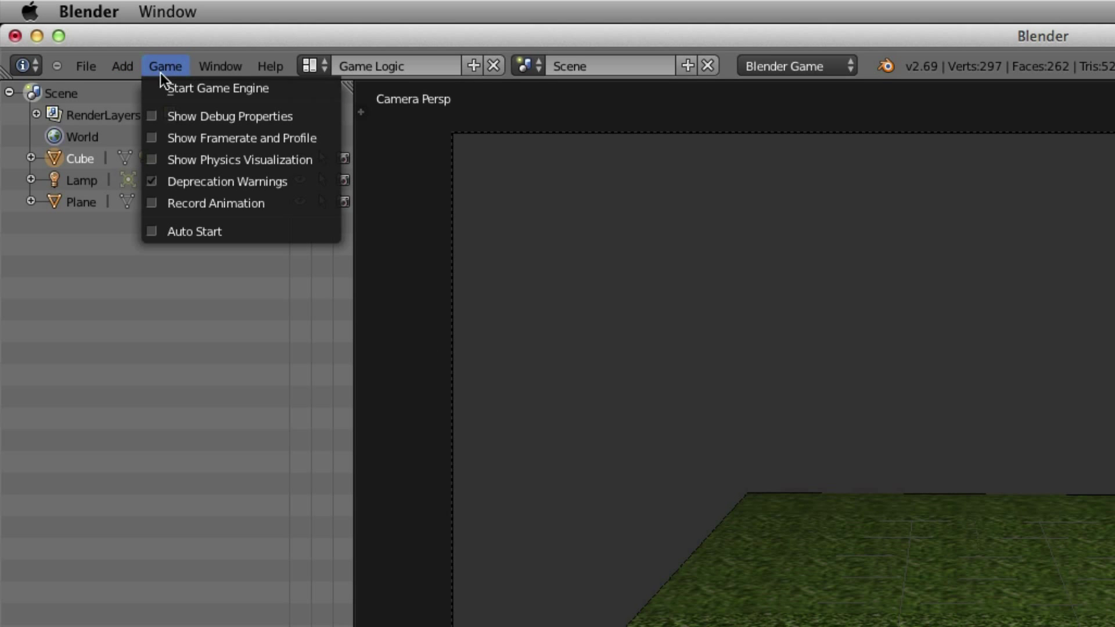
pyautogui.click(176, 88)
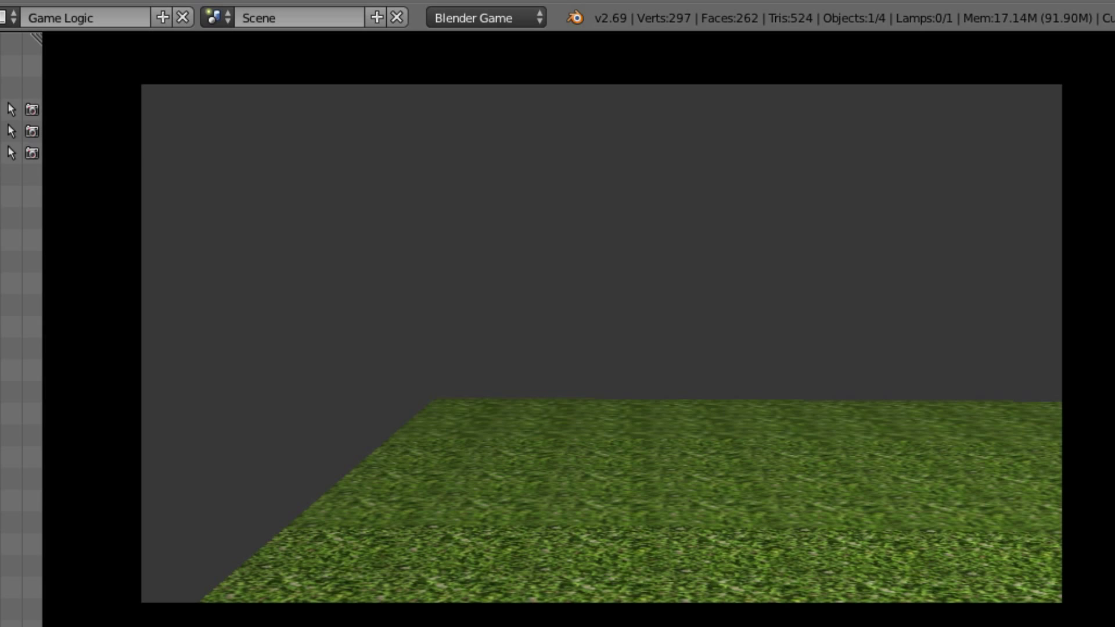
pyautogui.press('Escape')
# Run the game from a low view outside the camera to watch the cube on the plane, and stop it.
pyautogui.press('KP_0')
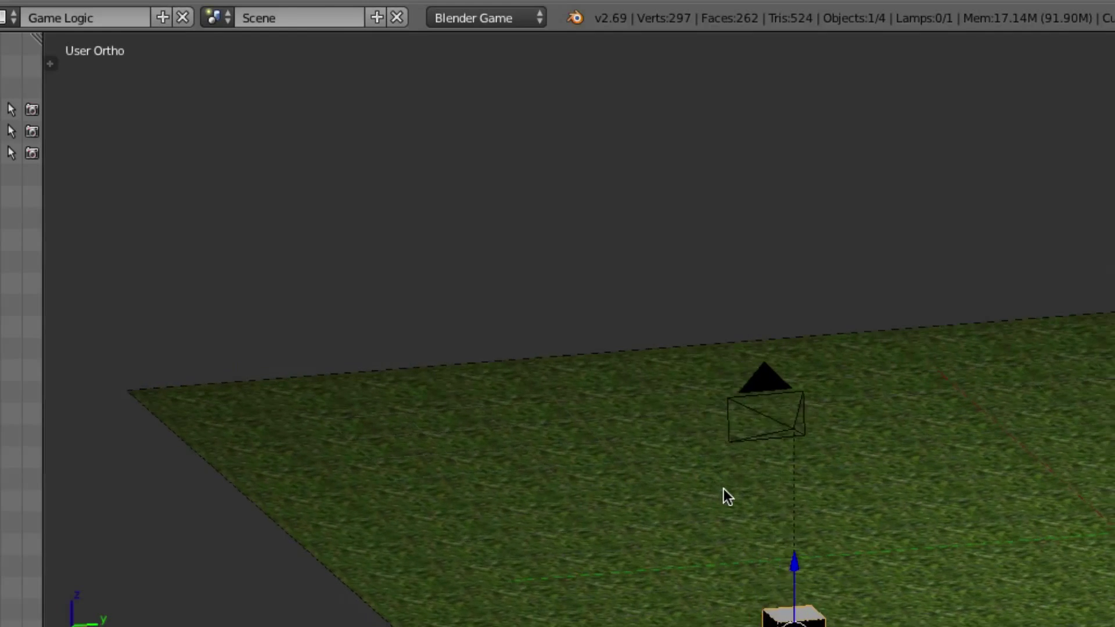
pyautogui.moveTo(805, 600); pyautogui.dragTo(805, 568, button='middle')
pyautogui.press('p')
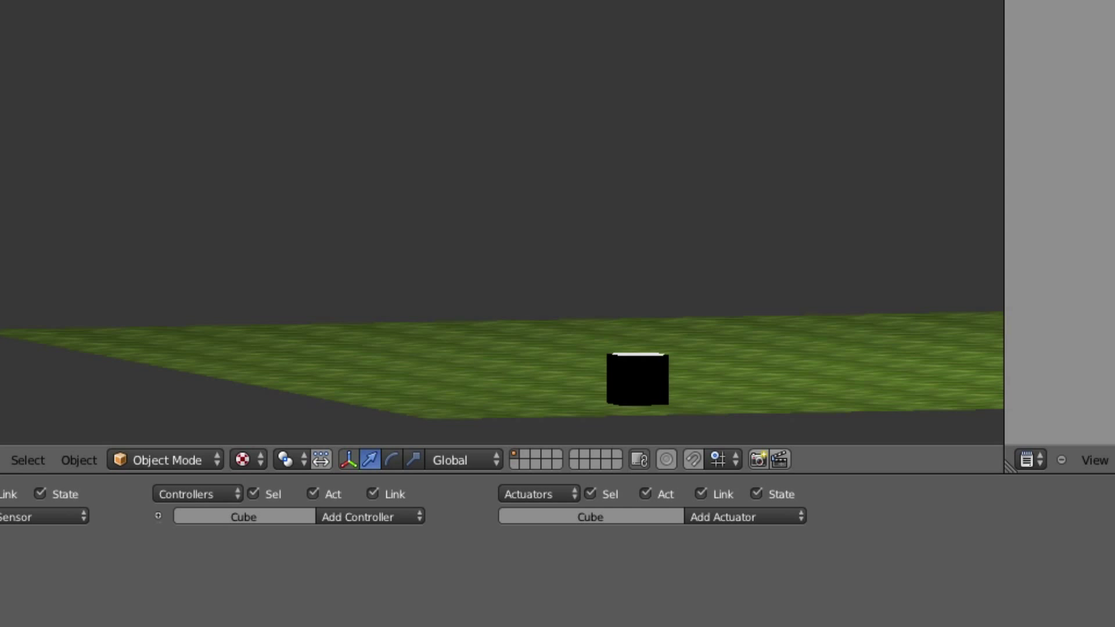
pyautogui.press('Escape')
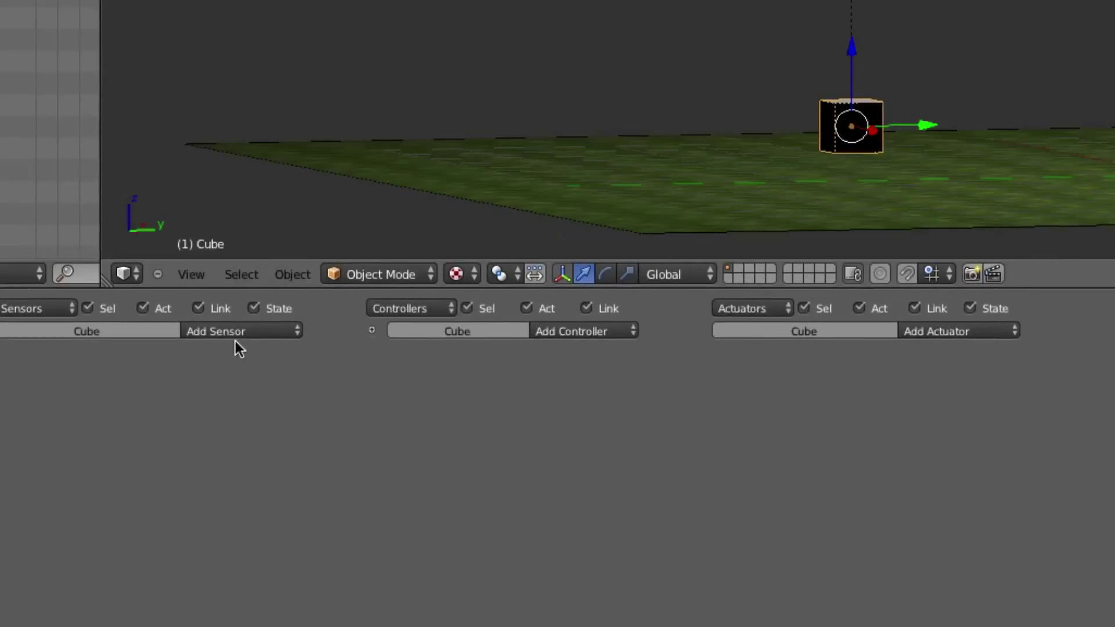
# Add a Keyboard sensor to the cube and assign the W key to it.
pyautogui.click(243, 333)
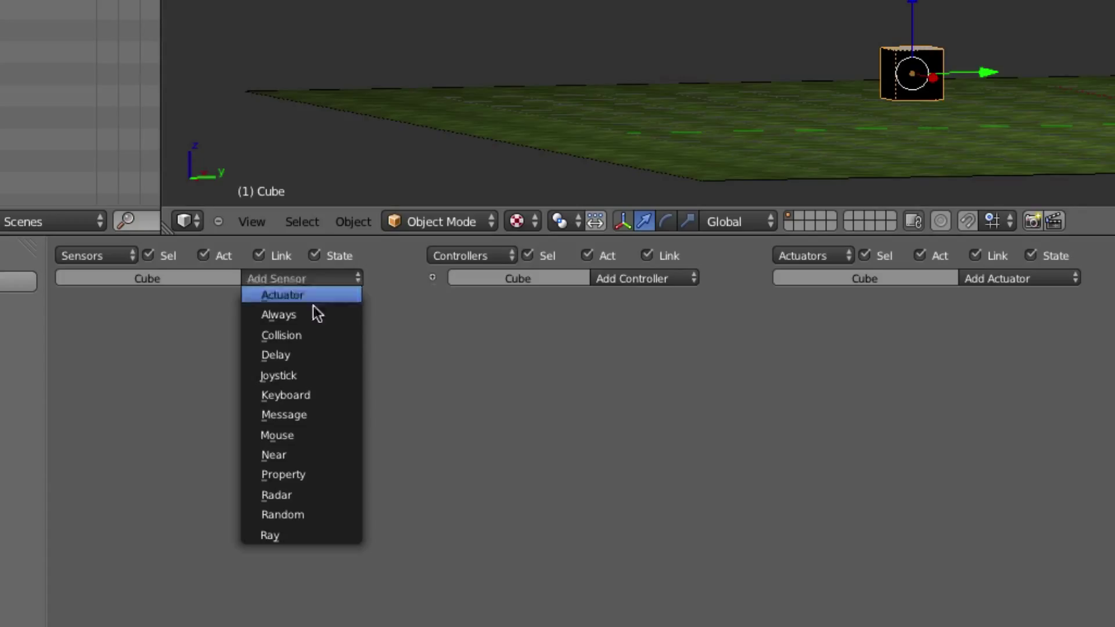
pyautogui.click(269, 449)
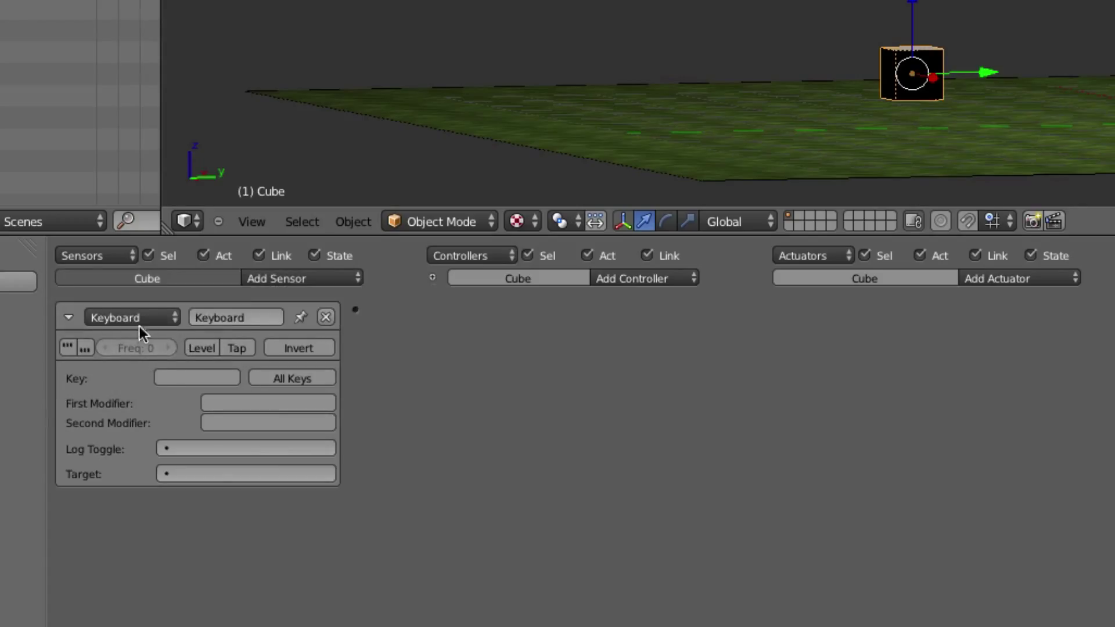
pyautogui.click(200, 380)
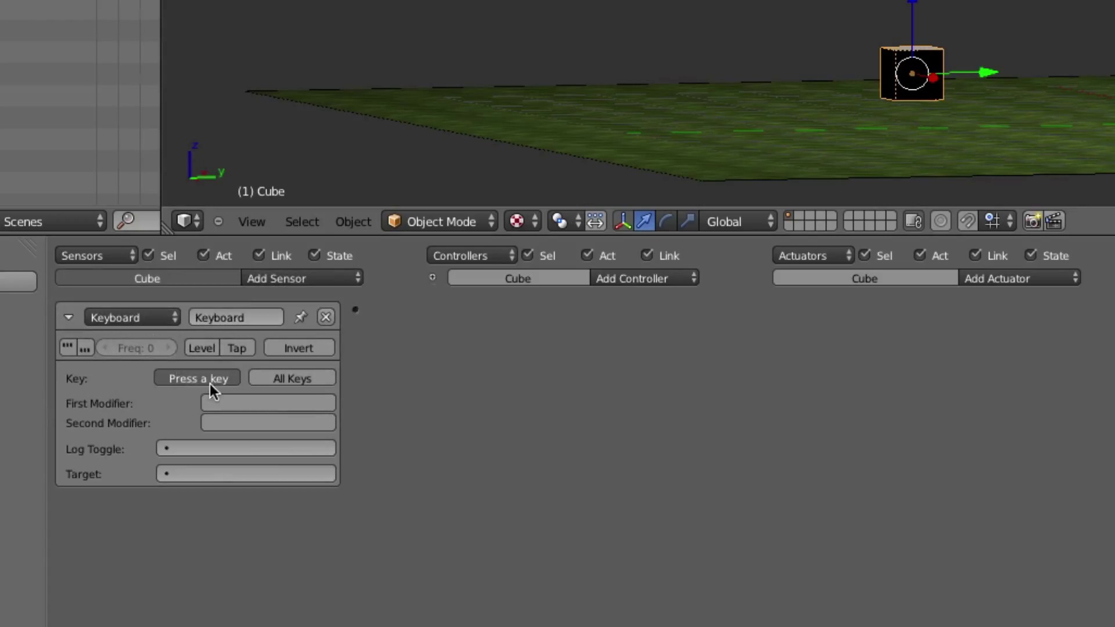
pyautogui.press('w')
# Add an And controller and a Motion actuator to the cube, and link the Keyboard sensor through the controller to the actuator.
pyautogui.click(690, 277)
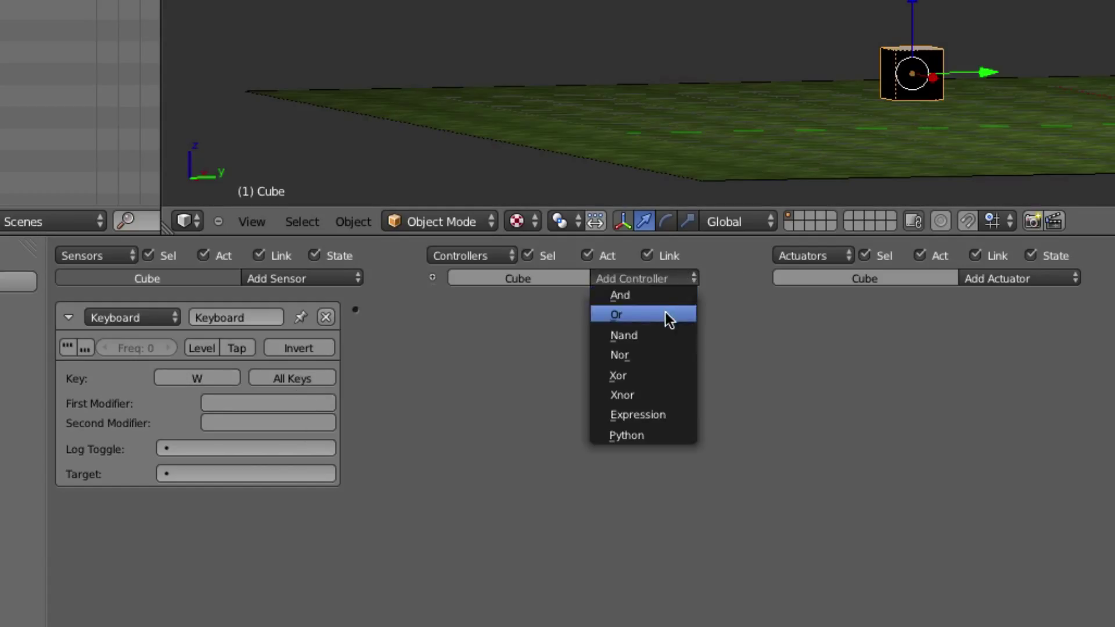
pyautogui.click(671, 300)
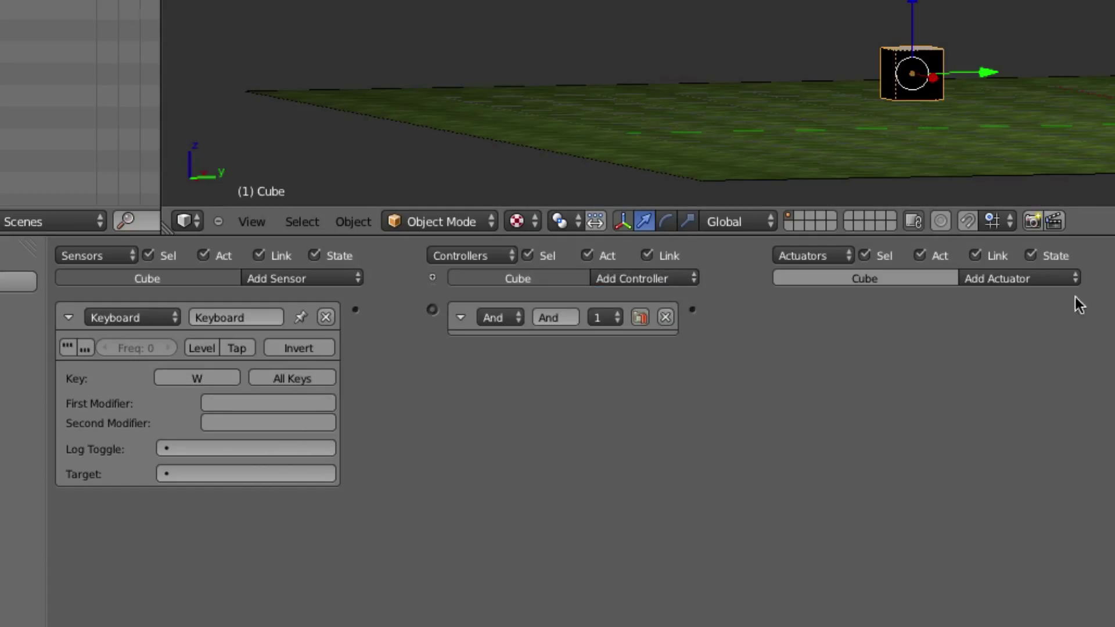
pyautogui.click(1062, 278)
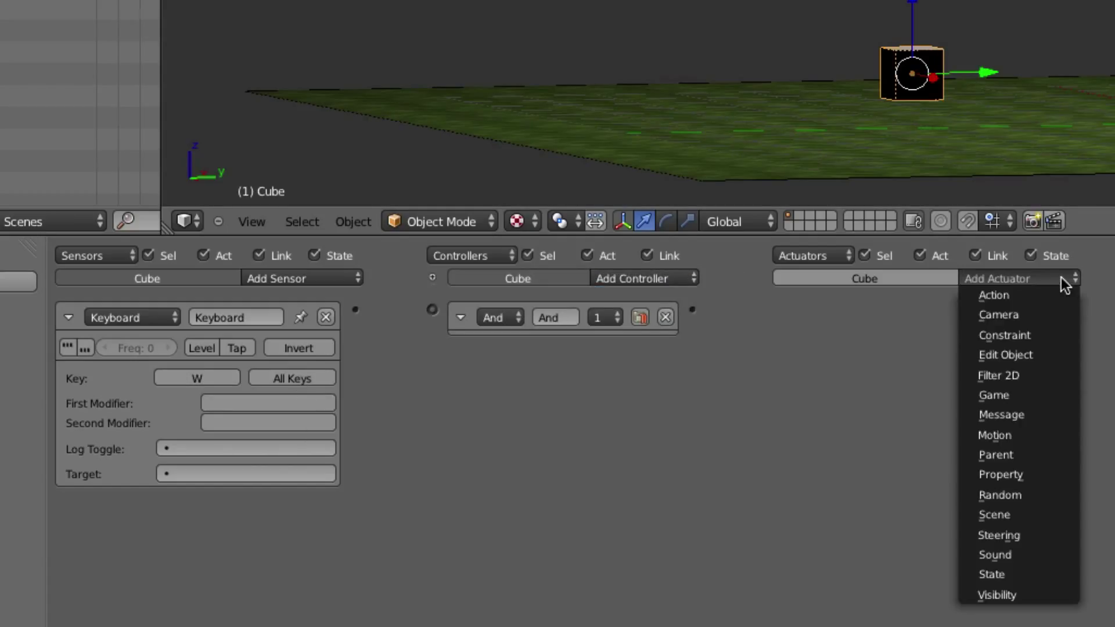
pyautogui.click(1028, 436)
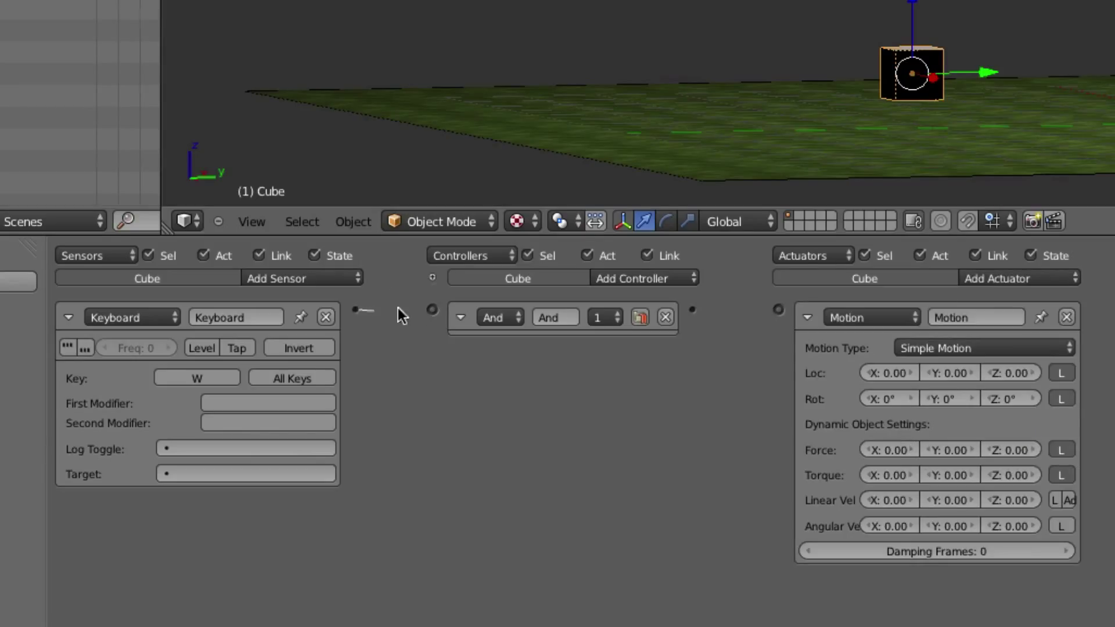
pyautogui.moveTo(398, 308); pyautogui.dragTo(432, 309)
pyautogui.moveTo(783, 307); pyautogui.dragTo(786, 306)
# Set the Motion actuator's X location value to -0.05.
pyautogui.click(911, 373)
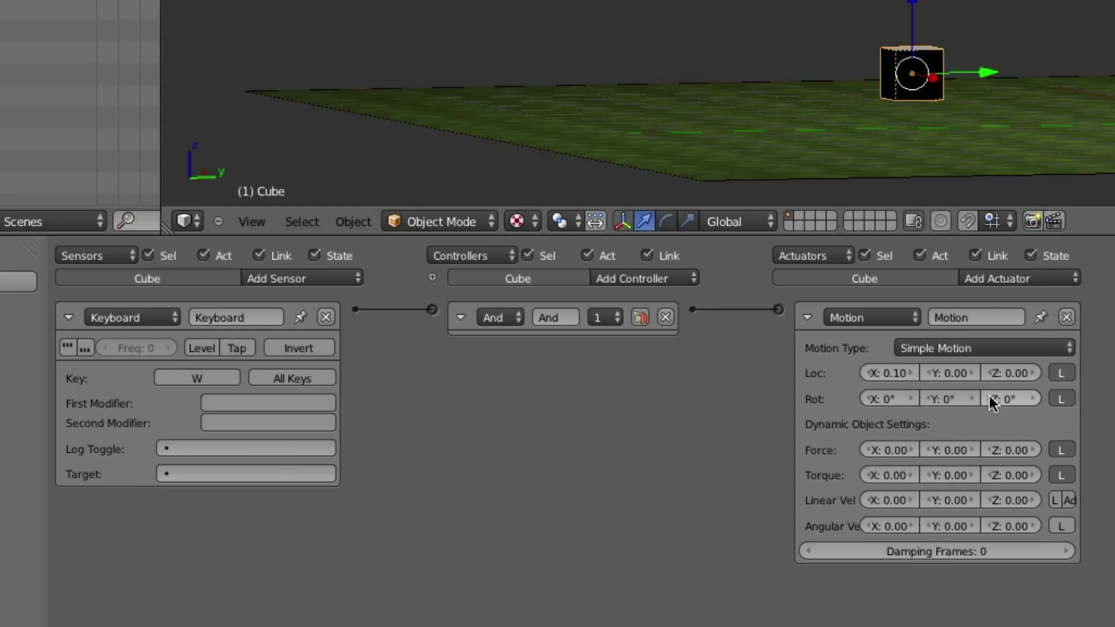
pyautogui.click(891, 372)
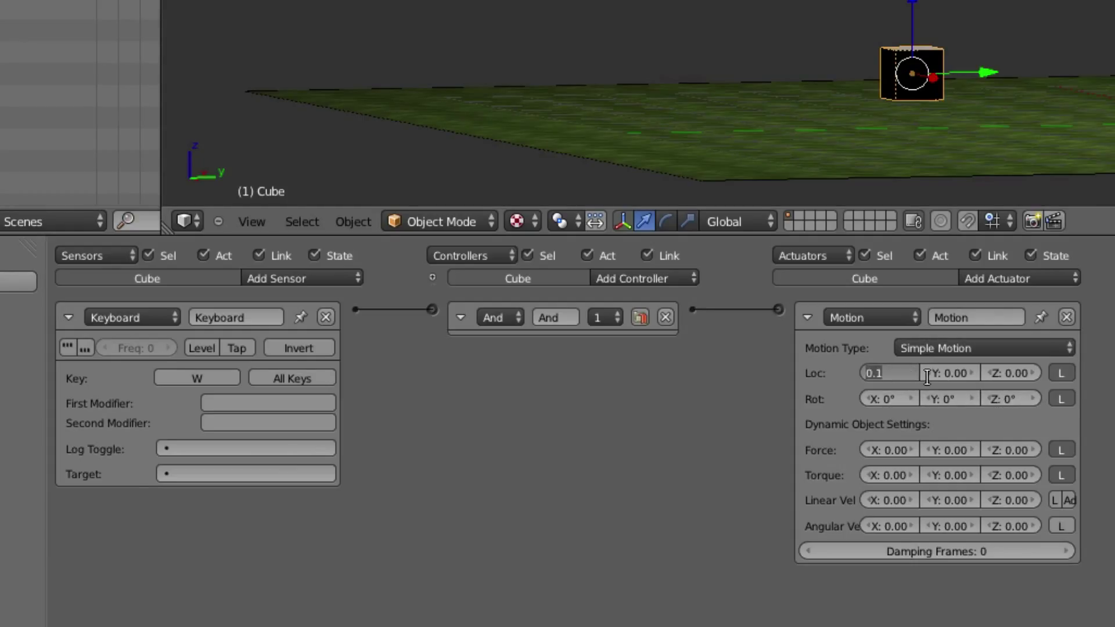
pyautogui.press('BackSpace')
pyautogui.write('-.05')
pyautogui.press('Return')
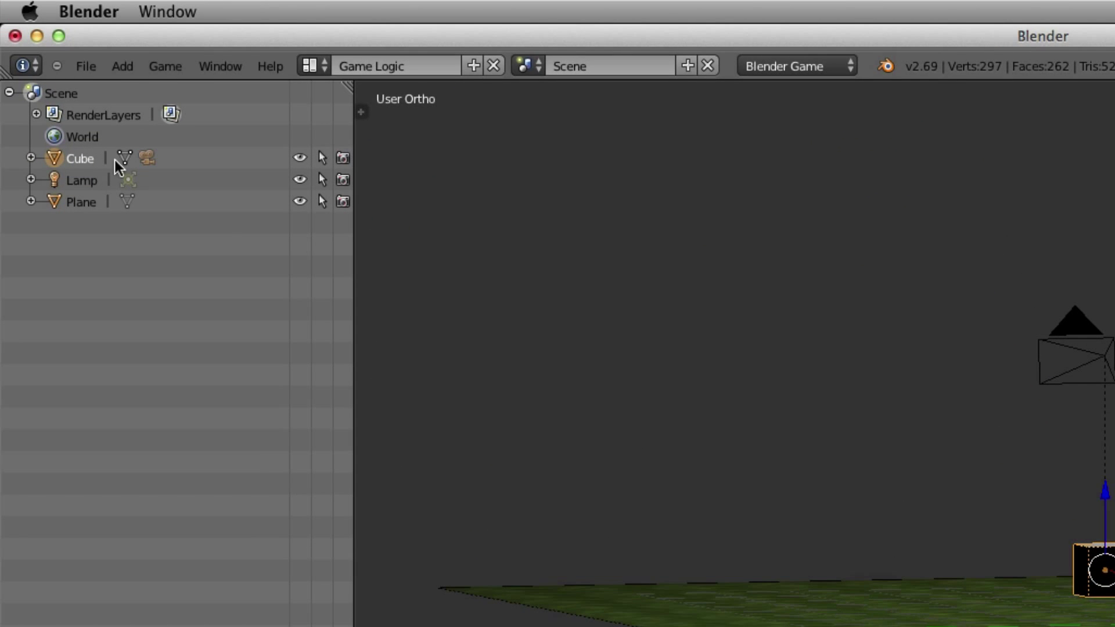
# Run and stop the game from the outside view, and repeat the test from the camera view.
pyautogui.click(166, 66)
pyautogui.click(181, 93)
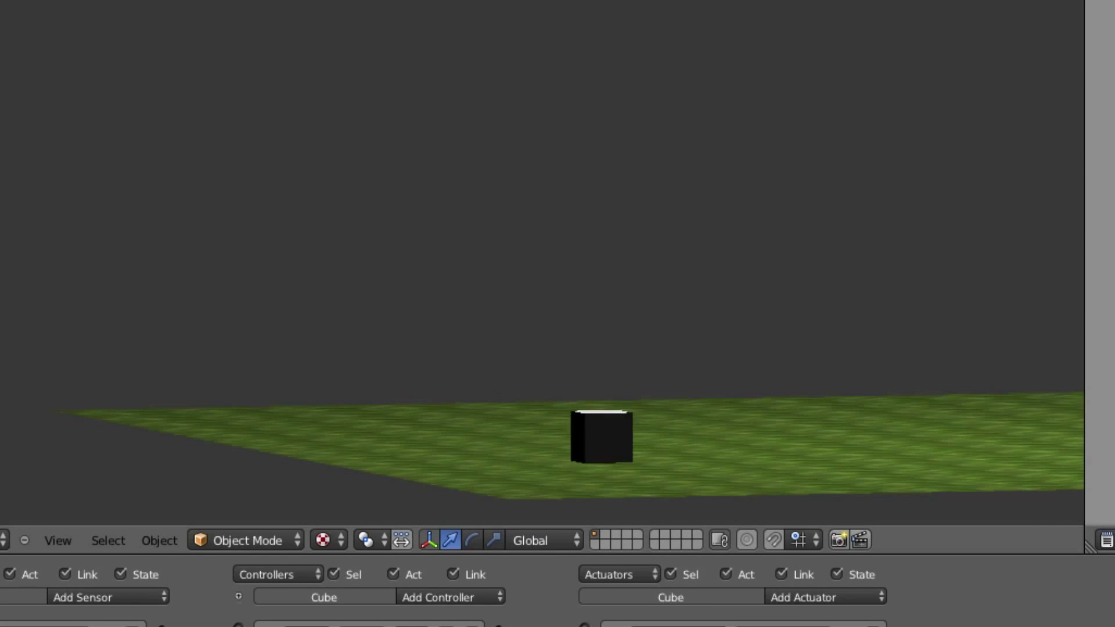
pyautogui.press('Escape')
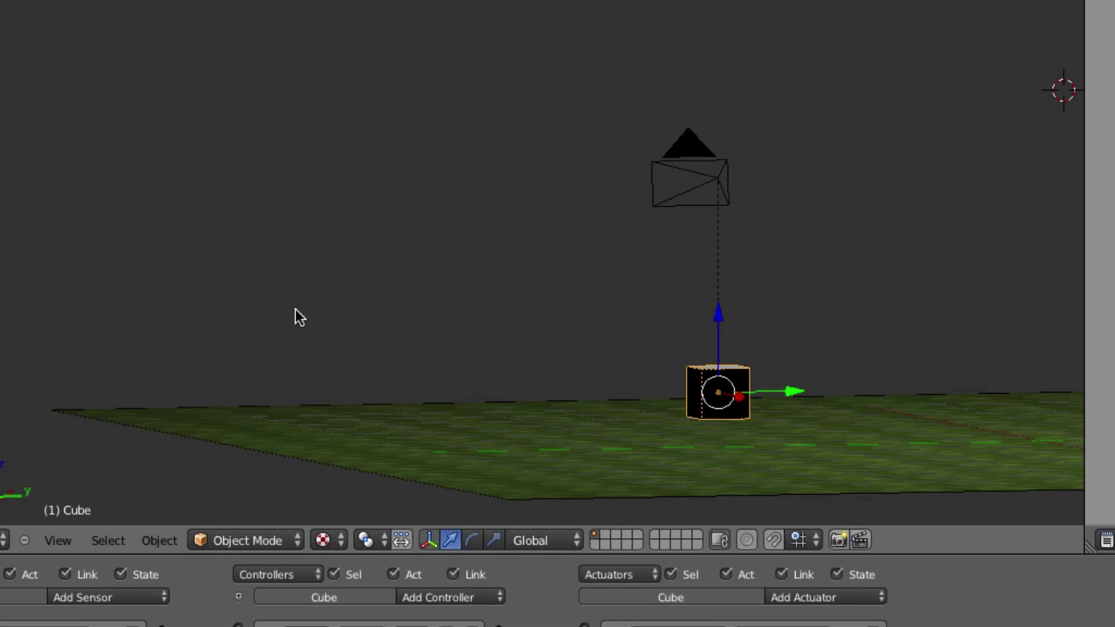
pyautogui.press('KP_0')
pyautogui.click(107, 39)
pyautogui.click(158, 61)
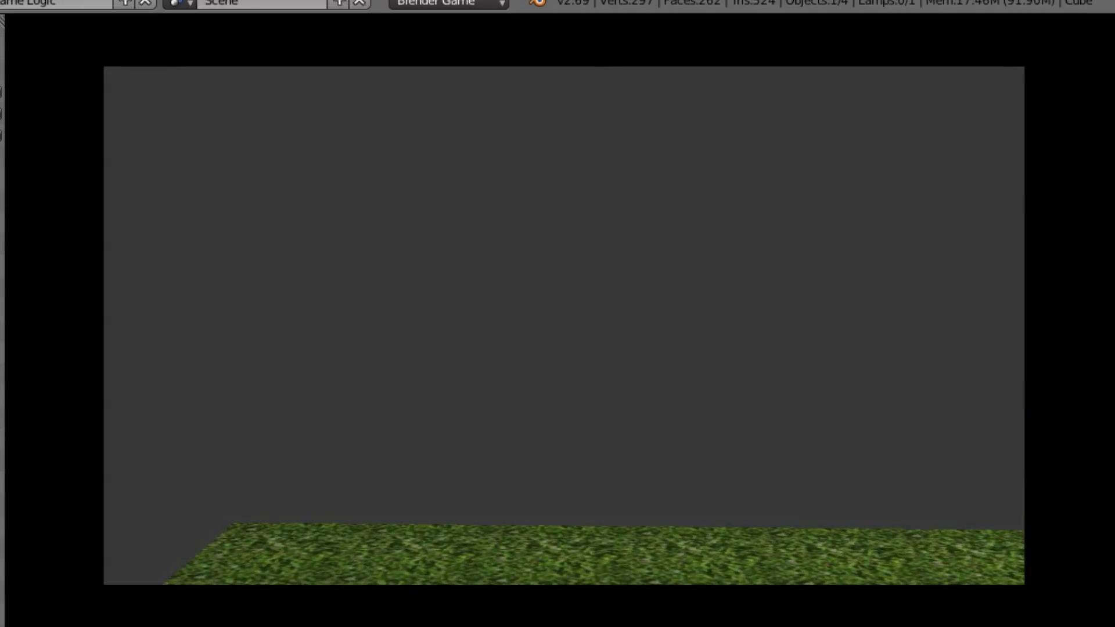
pyautogui.press('Escape')
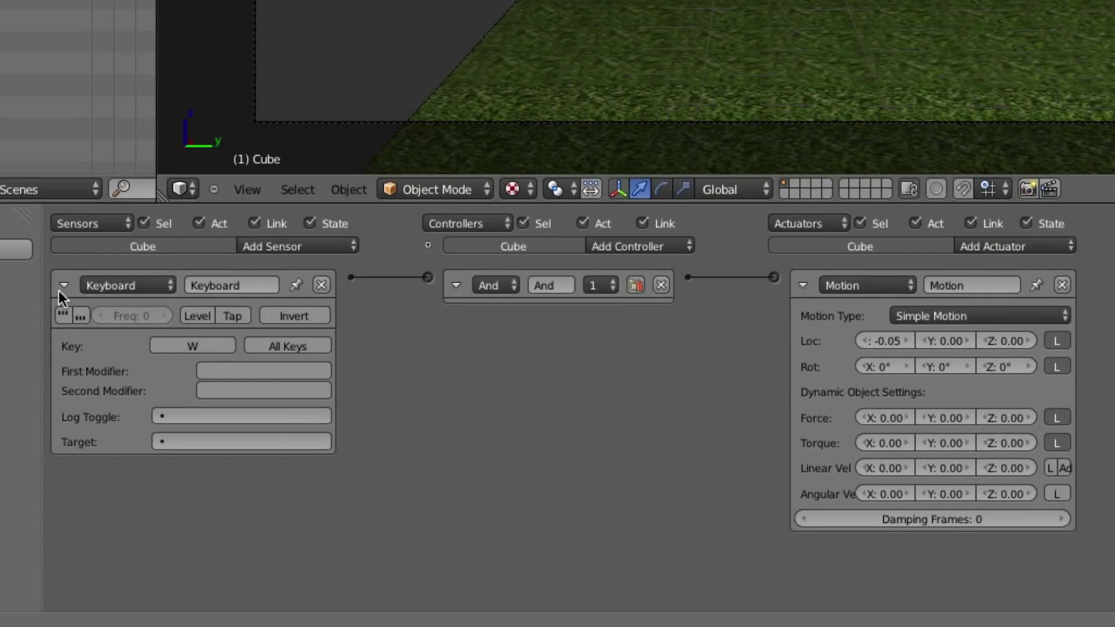
# Collapse the existing sensor and actuator, add a second Keyboard sensor to the cube and assign the D key to it.
pyautogui.click(62, 286)
pyautogui.click(803, 285)
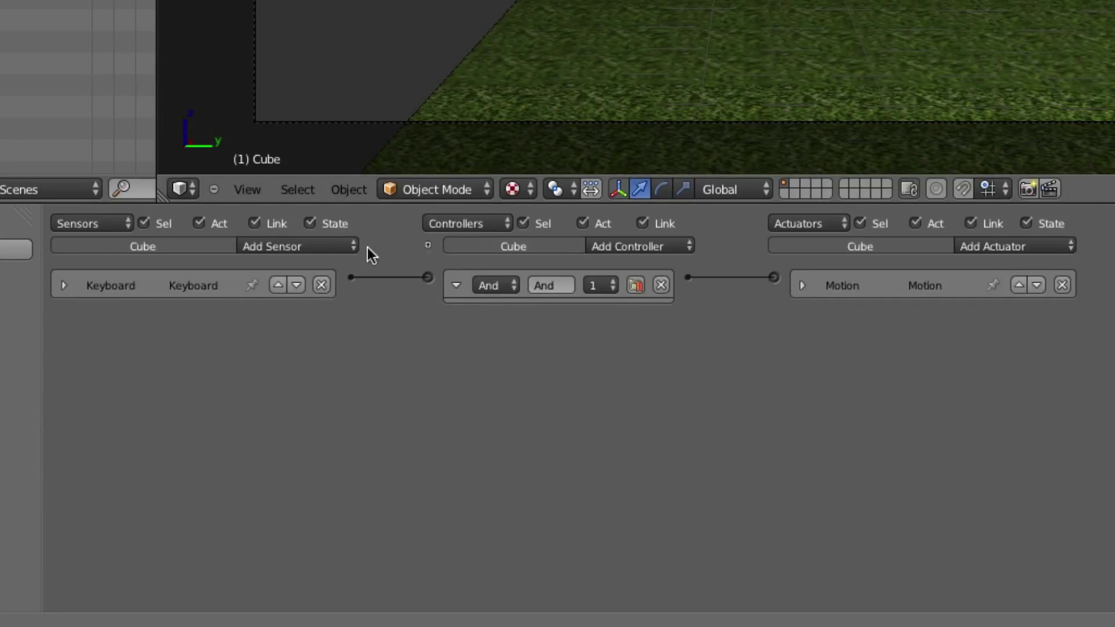
pyautogui.click(334, 246)
pyautogui.click(312, 361)
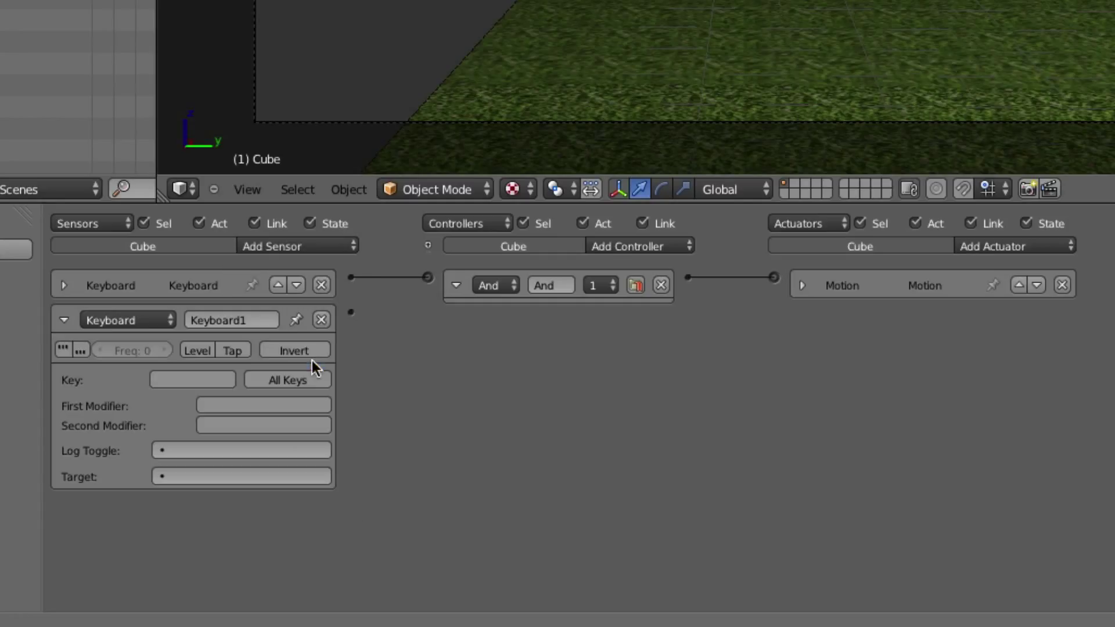
pyautogui.click(187, 380)
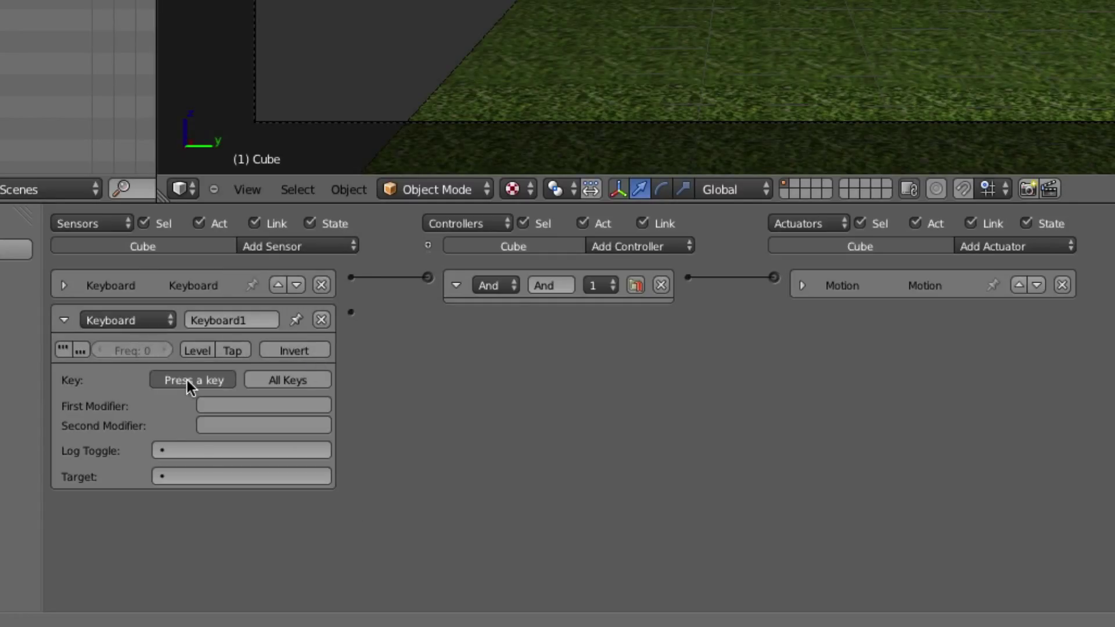
pyautogui.press('d')
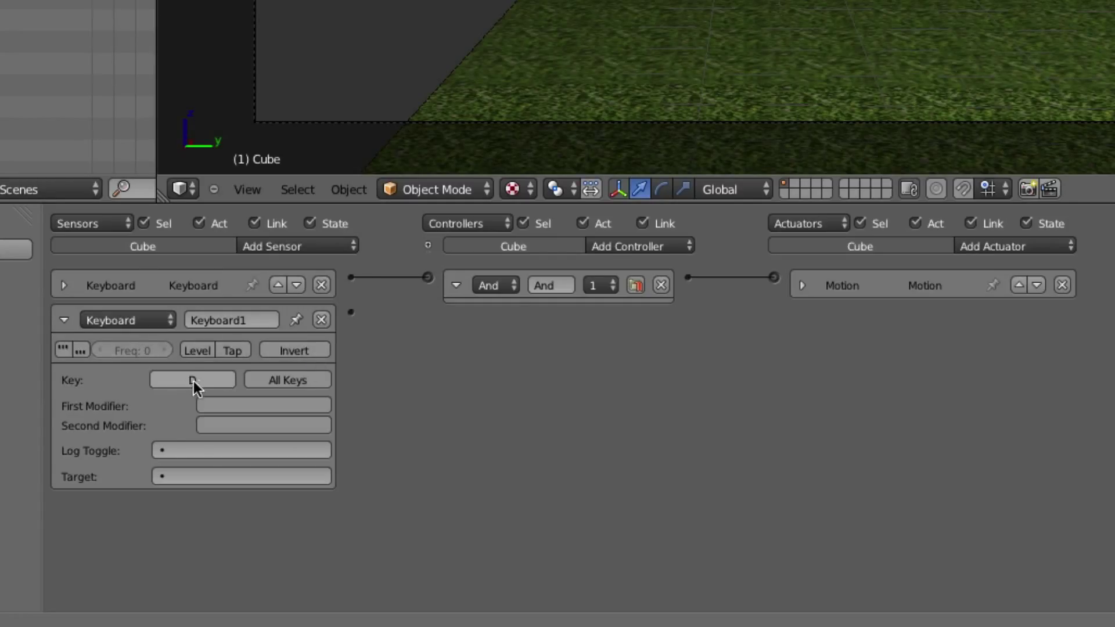
# Add a second And controller and Motion actuator to the cube, and link the D-key sensor through the controller to the actuator.
pyautogui.click(675, 245)
pyautogui.click(660, 264)
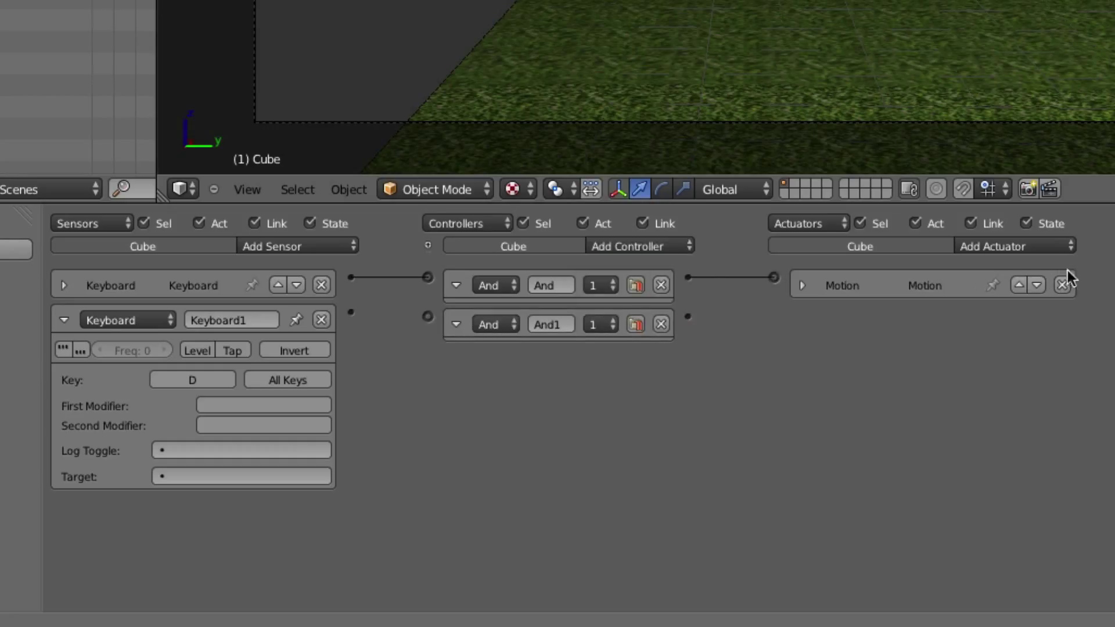
pyautogui.click(1048, 247)
pyautogui.click(1031, 398)
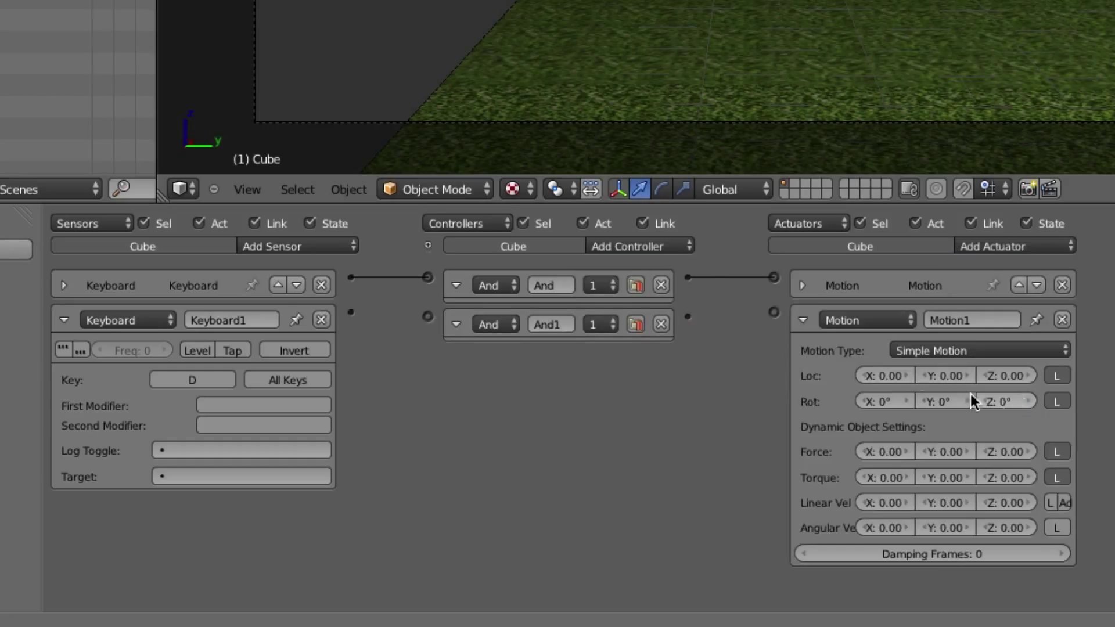
pyautogui.moveTo(428, 315); pyautogui.dragTo(427, 316)
pyautogui.moveTo(757, 315); pyautogui.dragTo(774, 312)
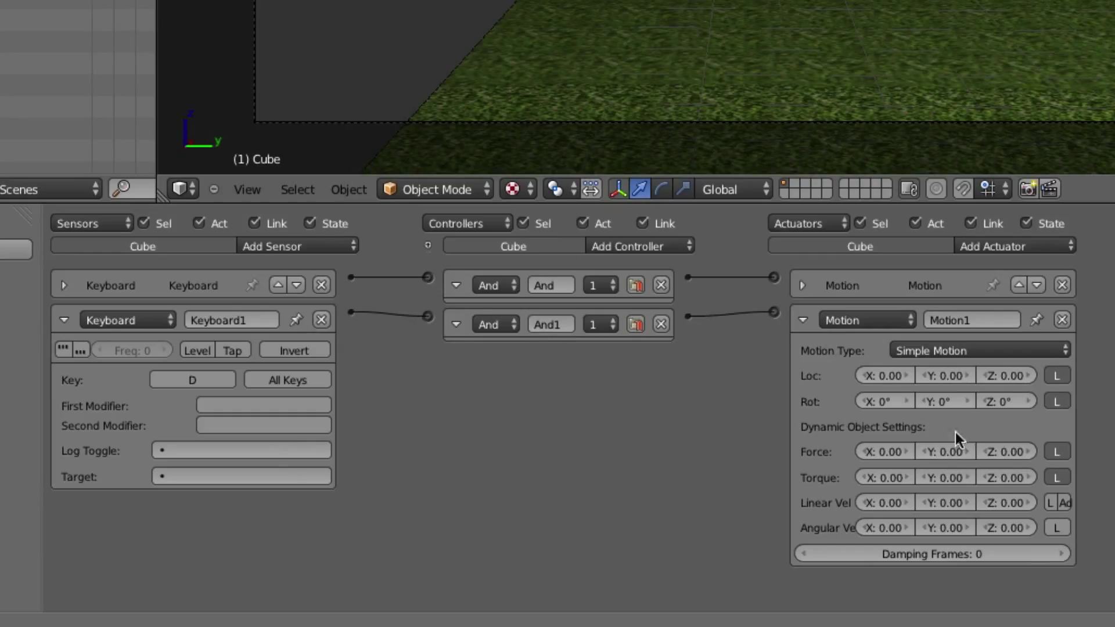
# Try a new Z rotation value on the second Motion actuator, and run and stop the game to test turning.
pyautogui.click(1003, 403)
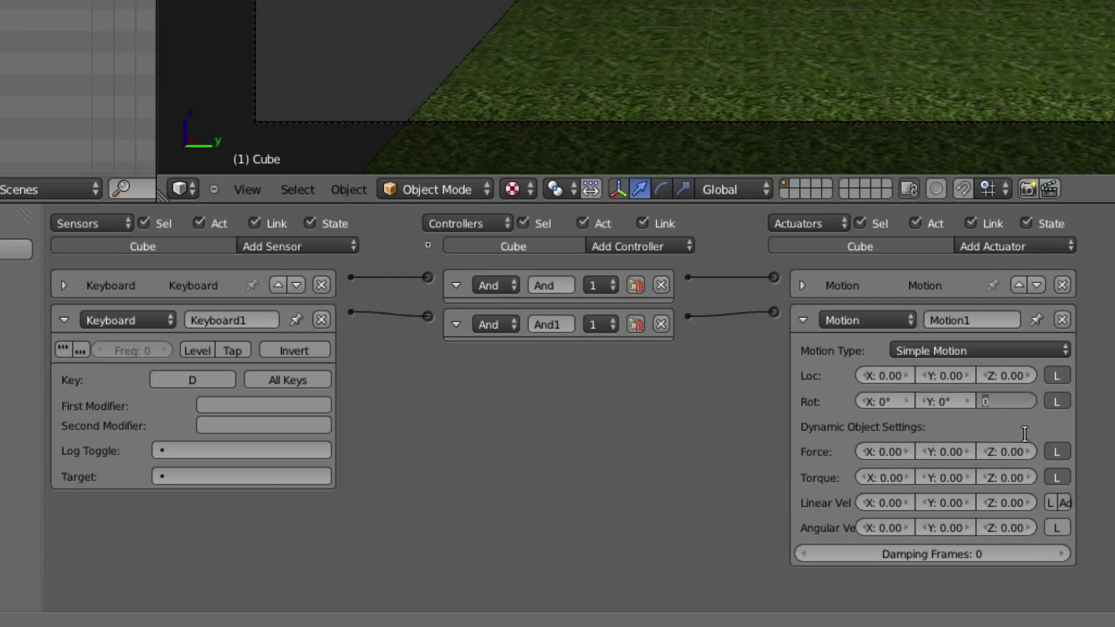
pyautogui.press('BackSpace')
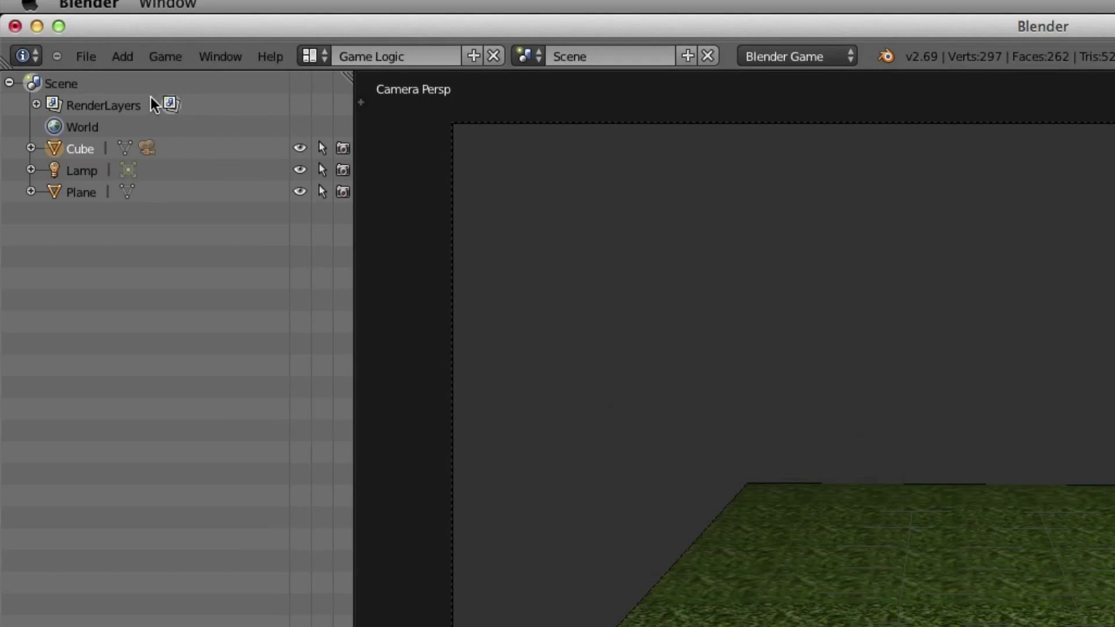
pyautogui.click(166, 58)
pyautogui.click(181, 79)
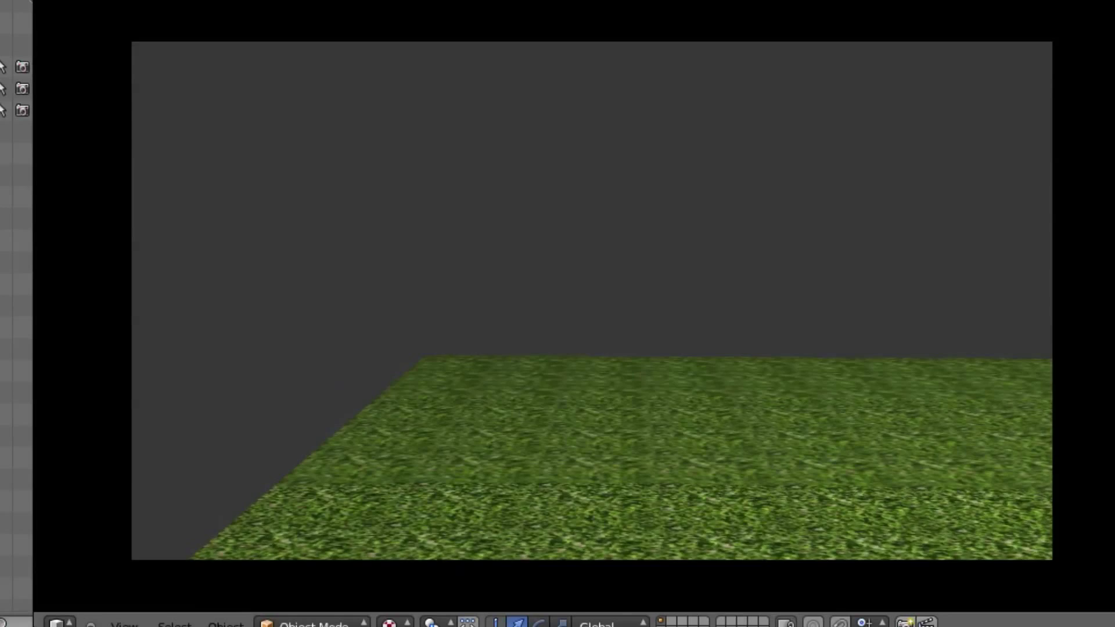
pyautogui.press('Up')
pyautogui.press('Right')
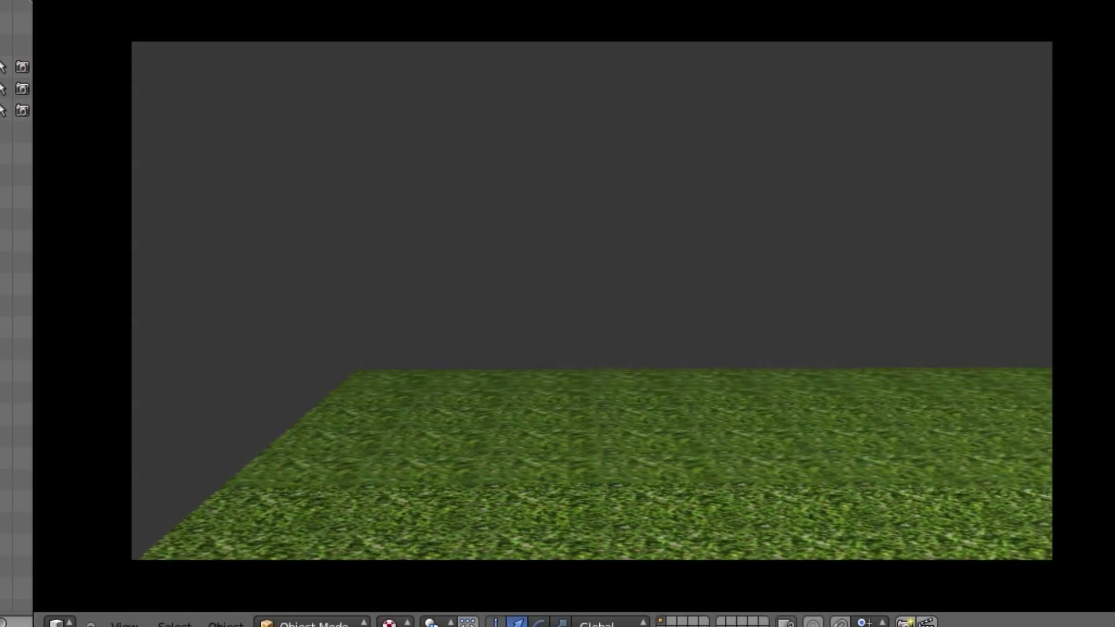
pyautogui.press('Escape')
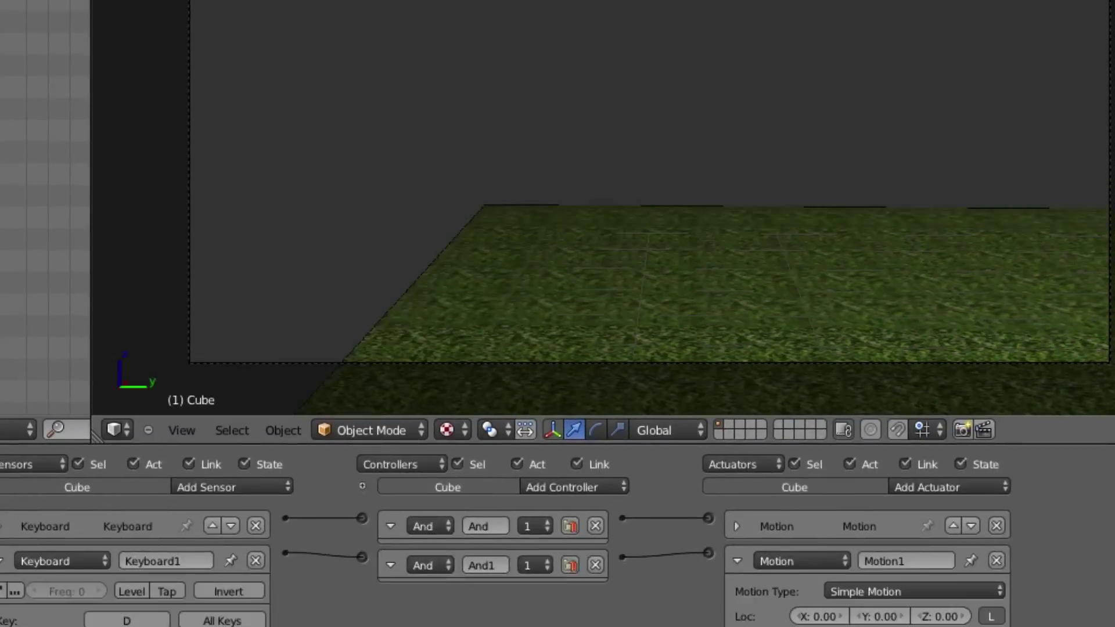
# Set the second Motion actuator's Z rotation to -0.5°, and run and stop the game to test the turning speed.
pyautogui.click(1016, 411)
pyautogui.write('-.5')
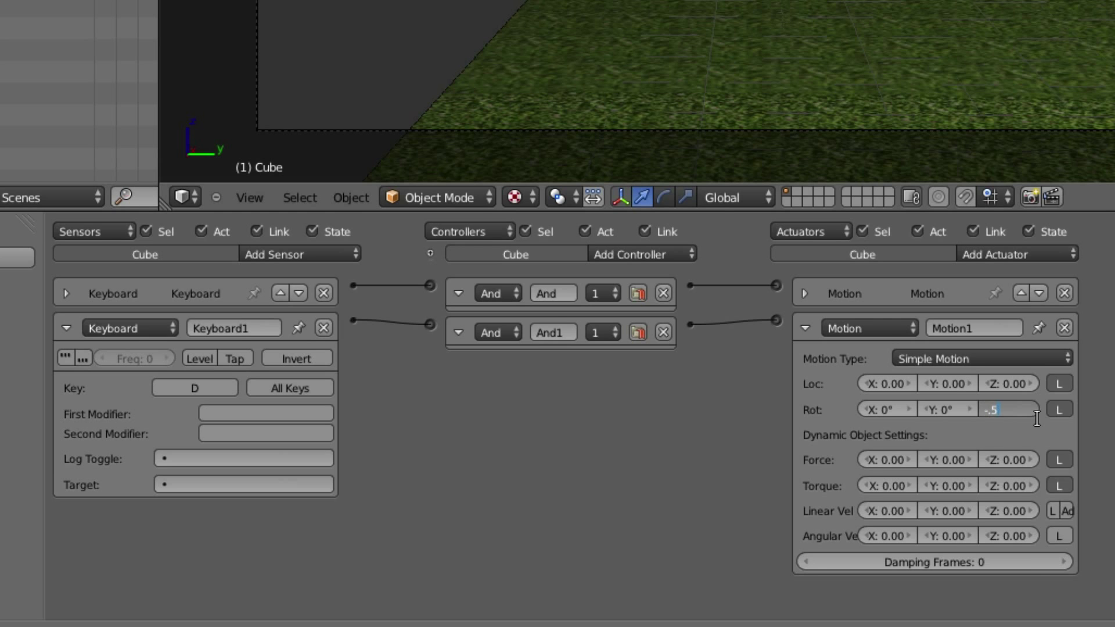
pyautogui.press('Return')
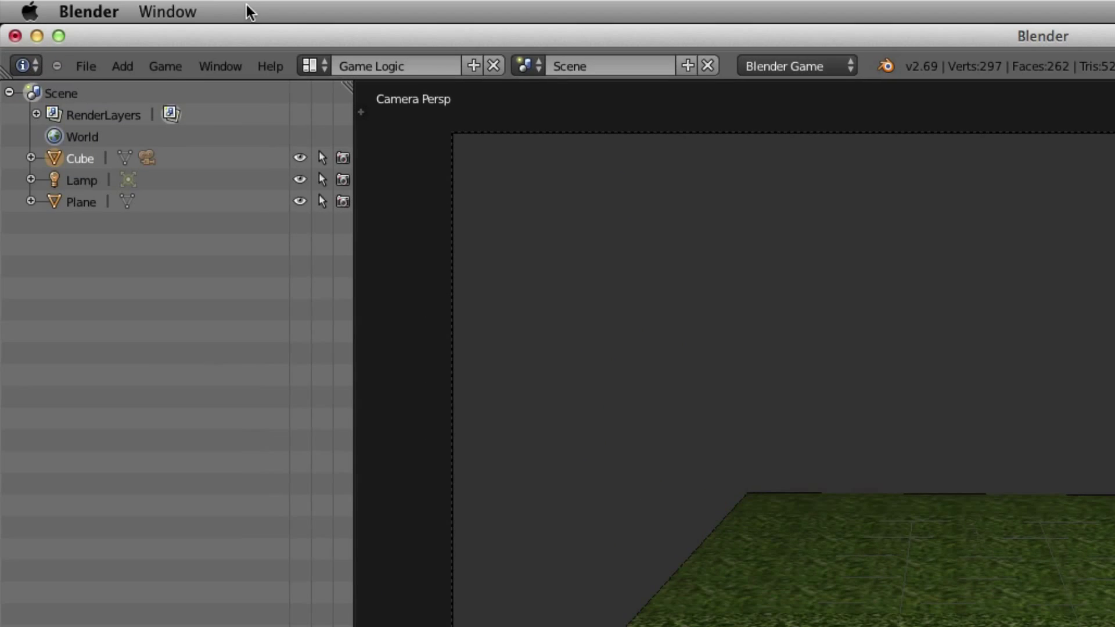
pyautogui.click(160, 69)
pyautogui.click(174, 87)
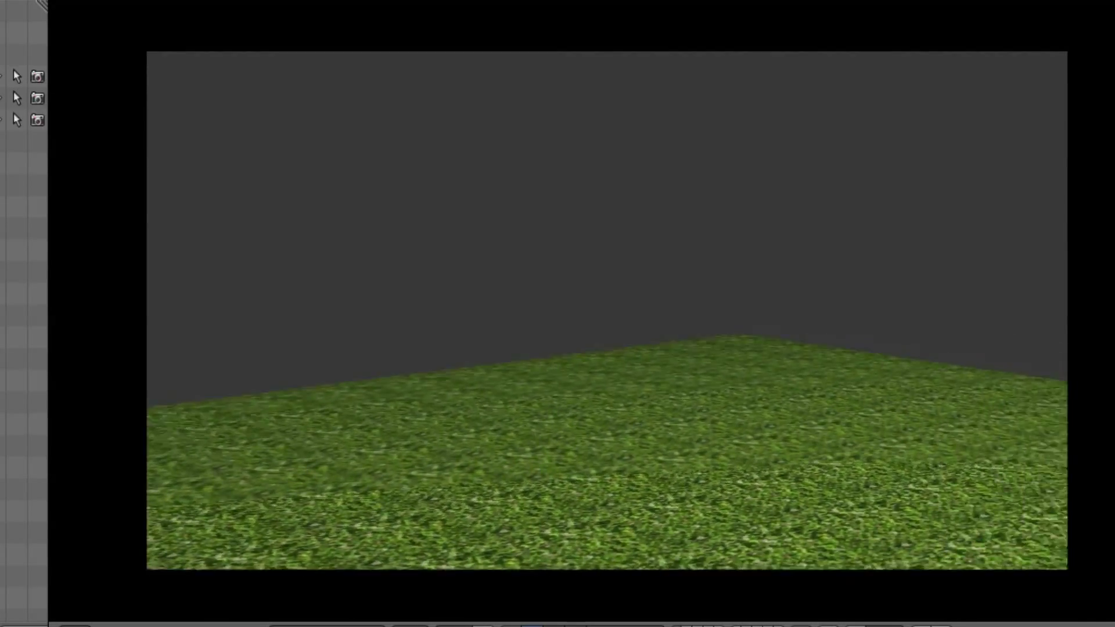
pyautogui.press('Escape')
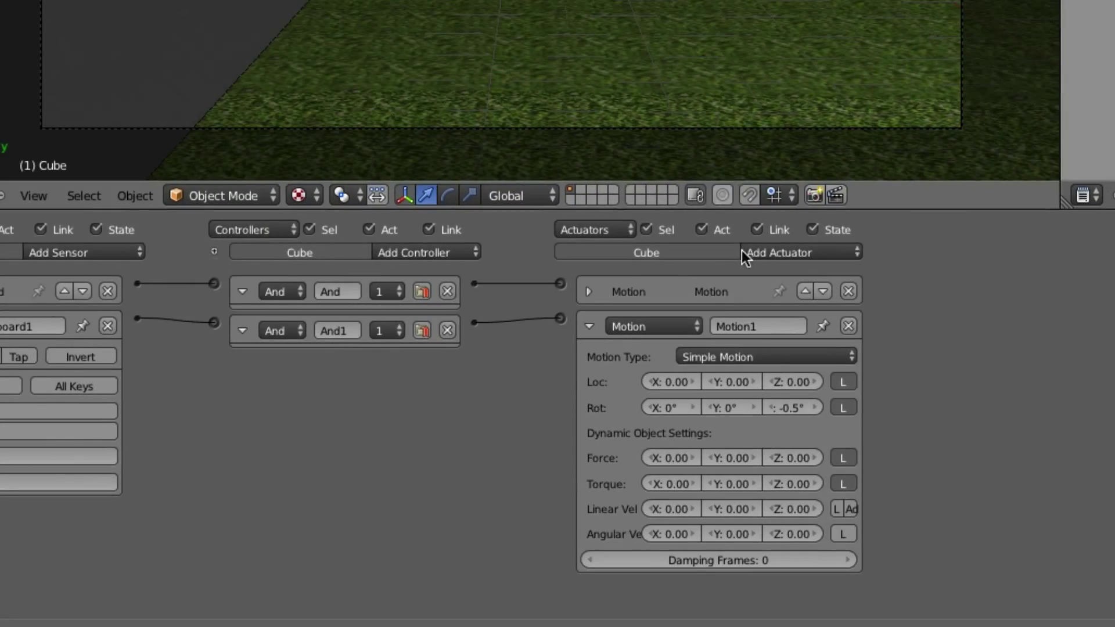
# Set the second Motion actuator's Z rotation to -0.4°, and run and stop the game to test it.
pyautogui.press('BackSpace')
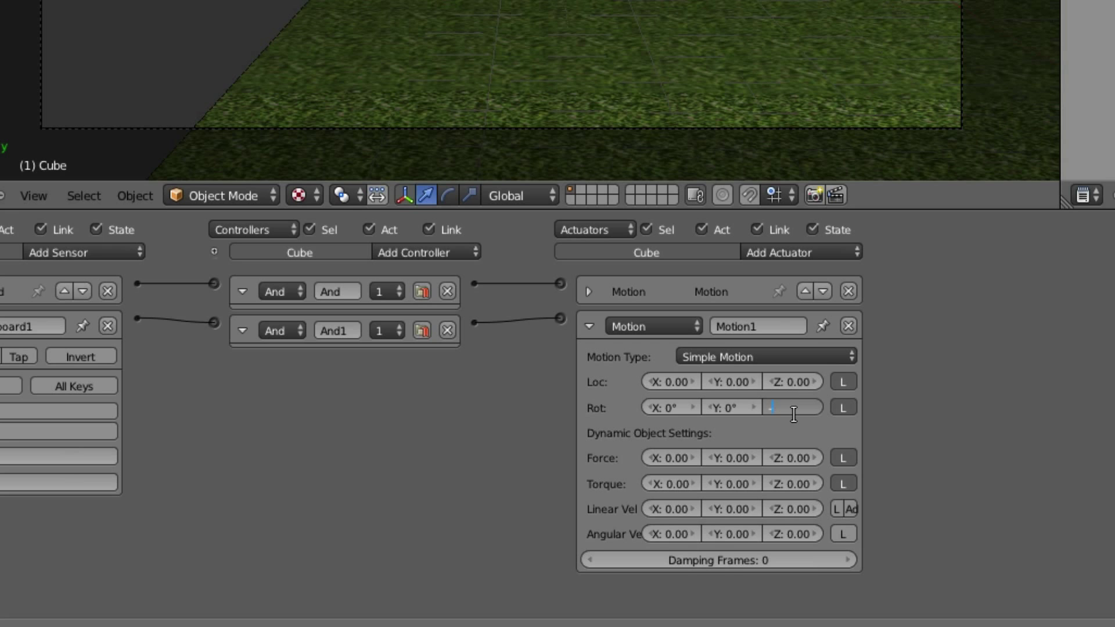
pyautogui.write('-0.4')
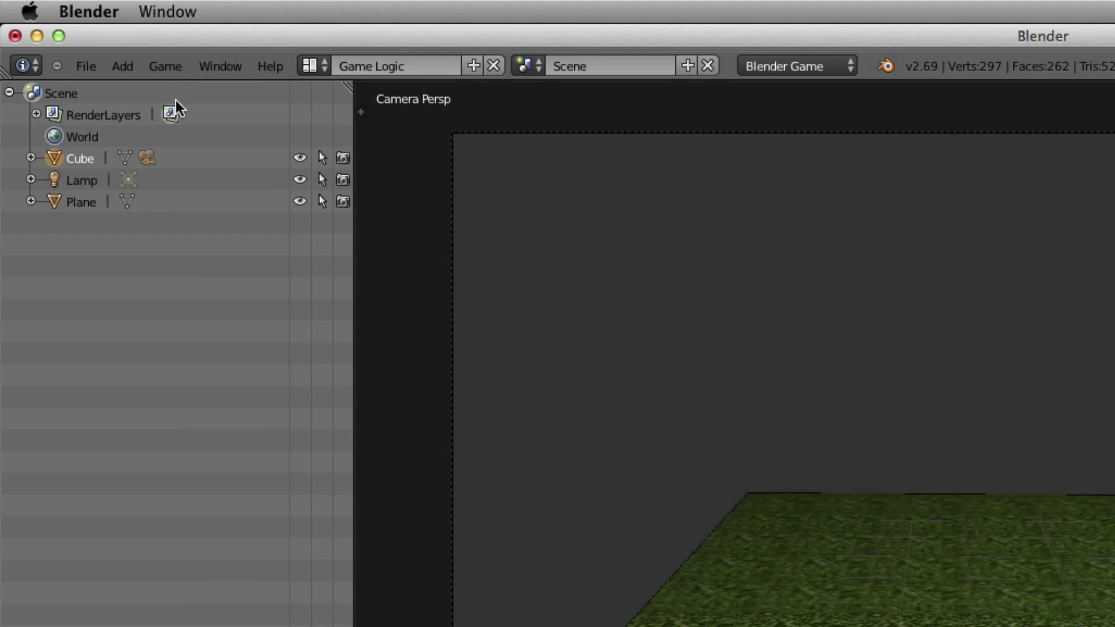
pyautogui.click(166, 66)
pyautogui.click(183, 97)
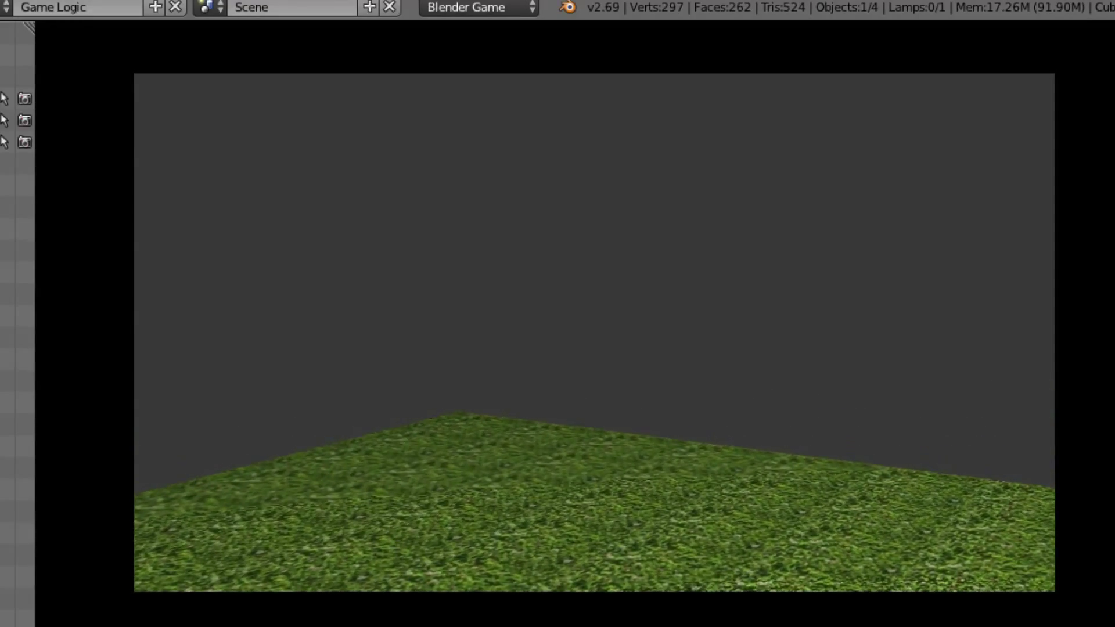
pyautogui.press('Escape')
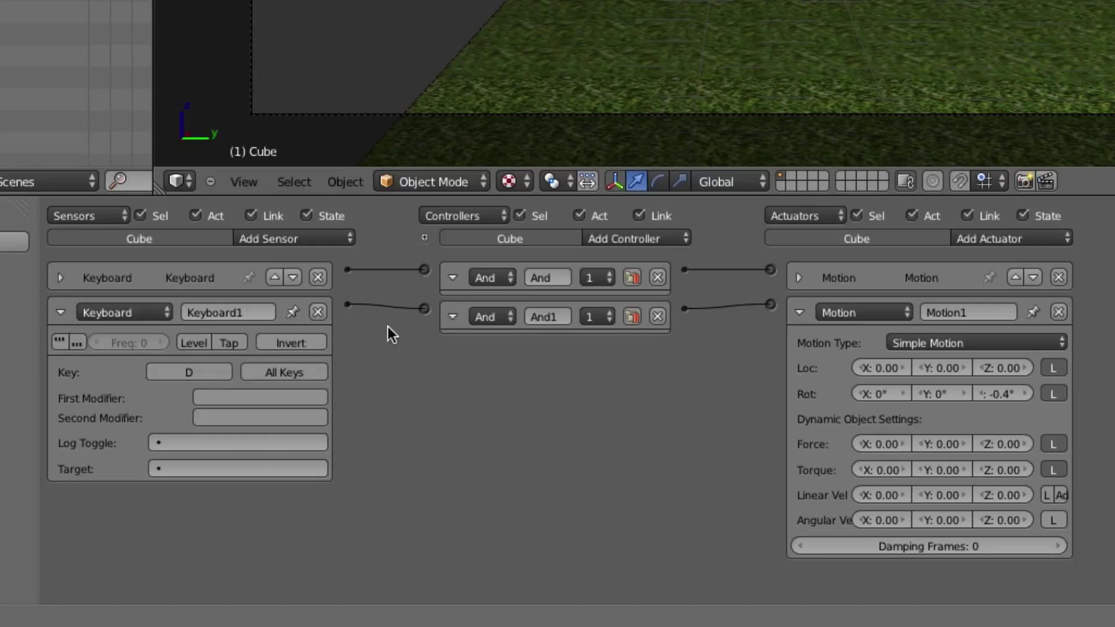
# Collapse the D-key sensor, add a third Keyboard sensor to the cube and assign the S key to it.
pyautogui.click(60, 313)
pyautogui.click(336, 238)
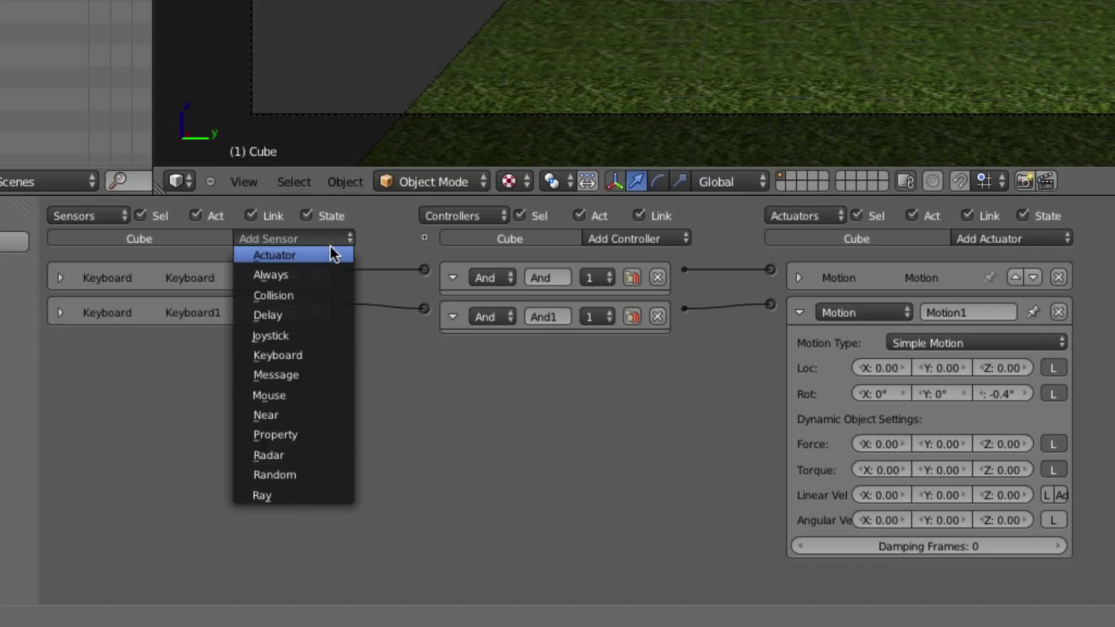
pyautogui.click(312, 357)
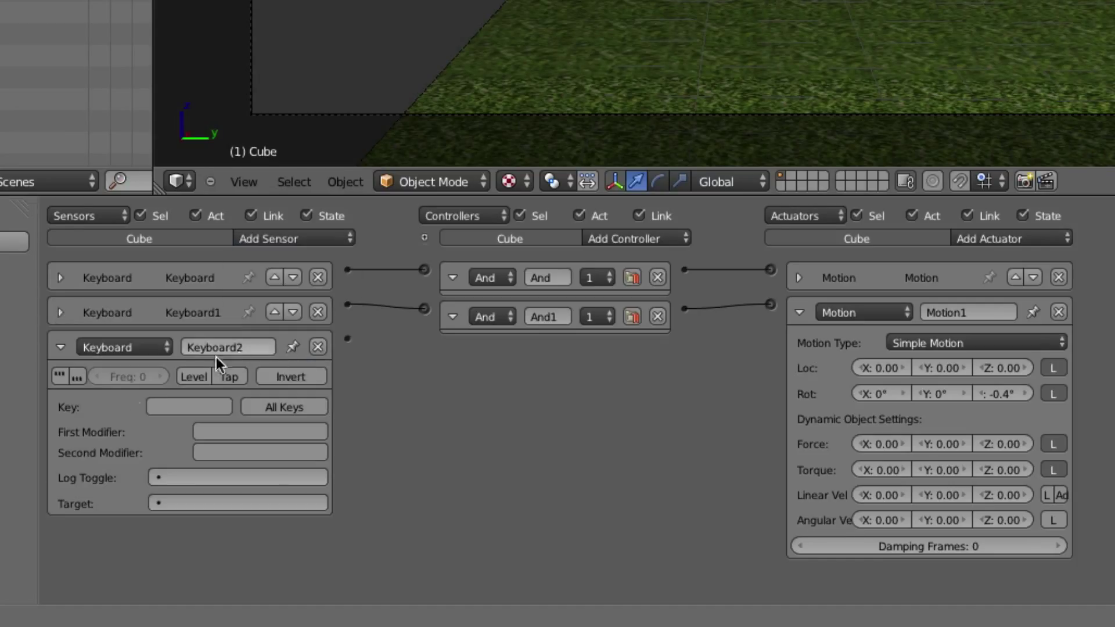
pyautogui.click(187, 409)
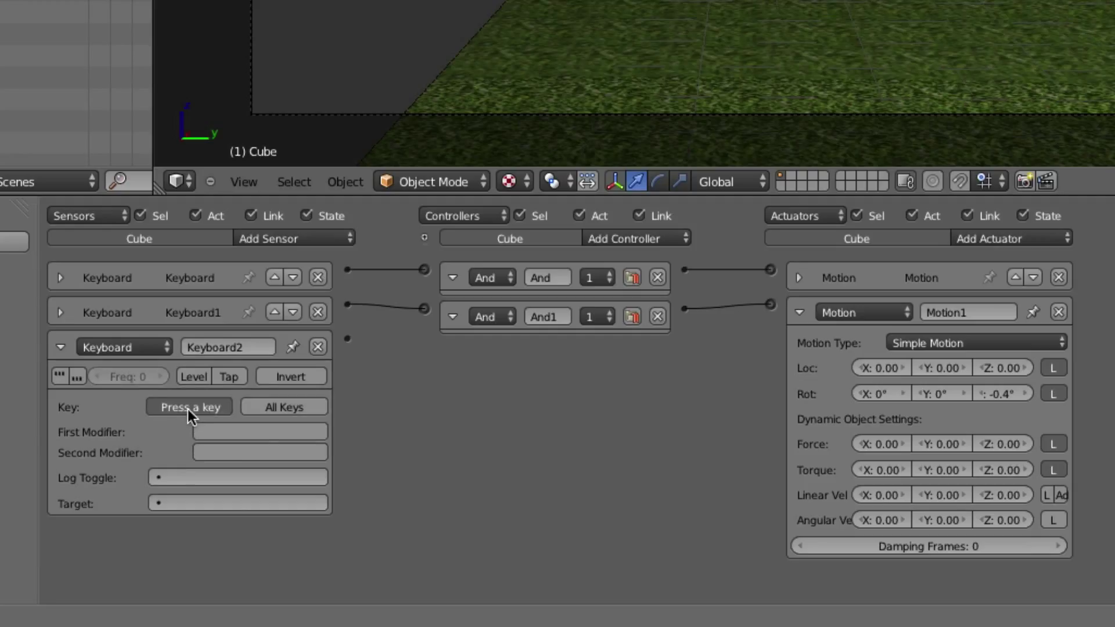
pyautogui.press('s')
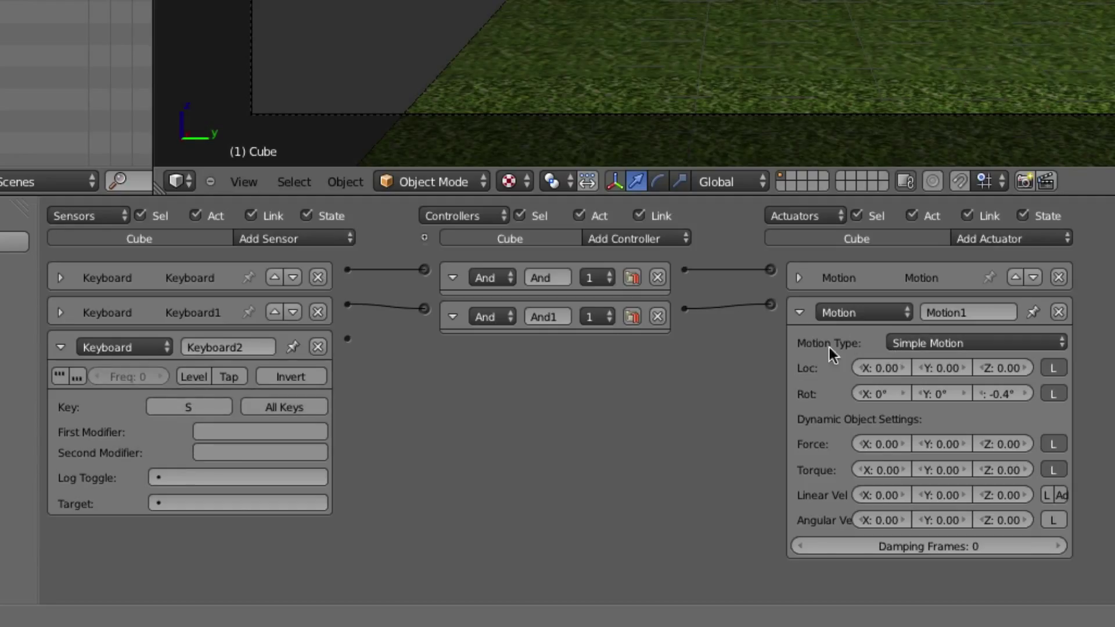
# Collapse the second Motion actuator, and add a third And controller and a third actuator of type Motion to the cube.
pyautogui.click(800, 313)
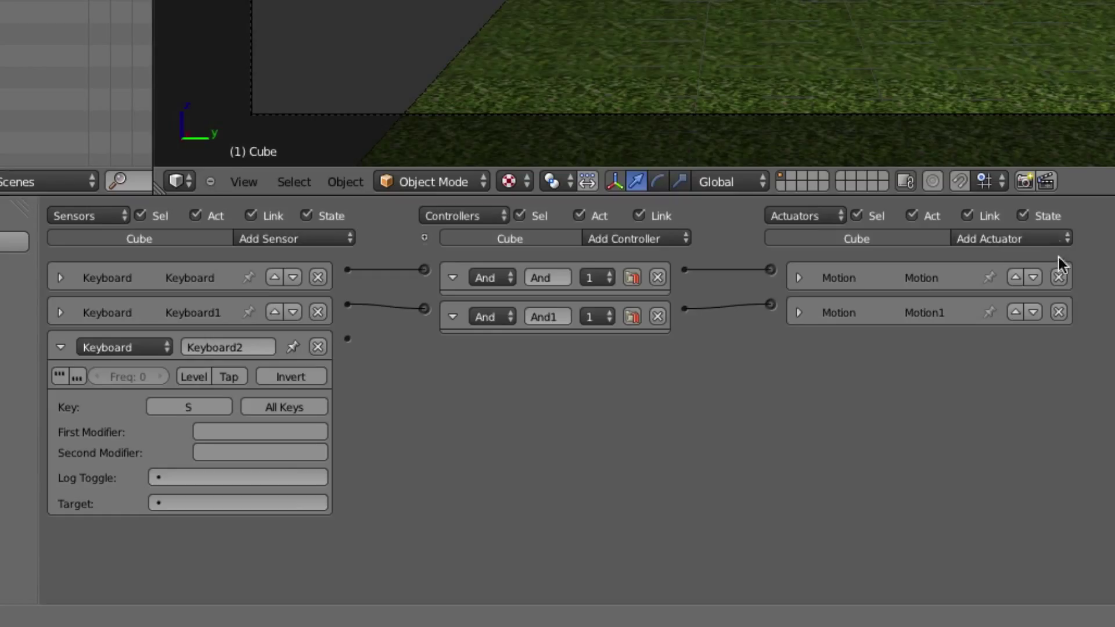
pyautogui.click(667, 242)
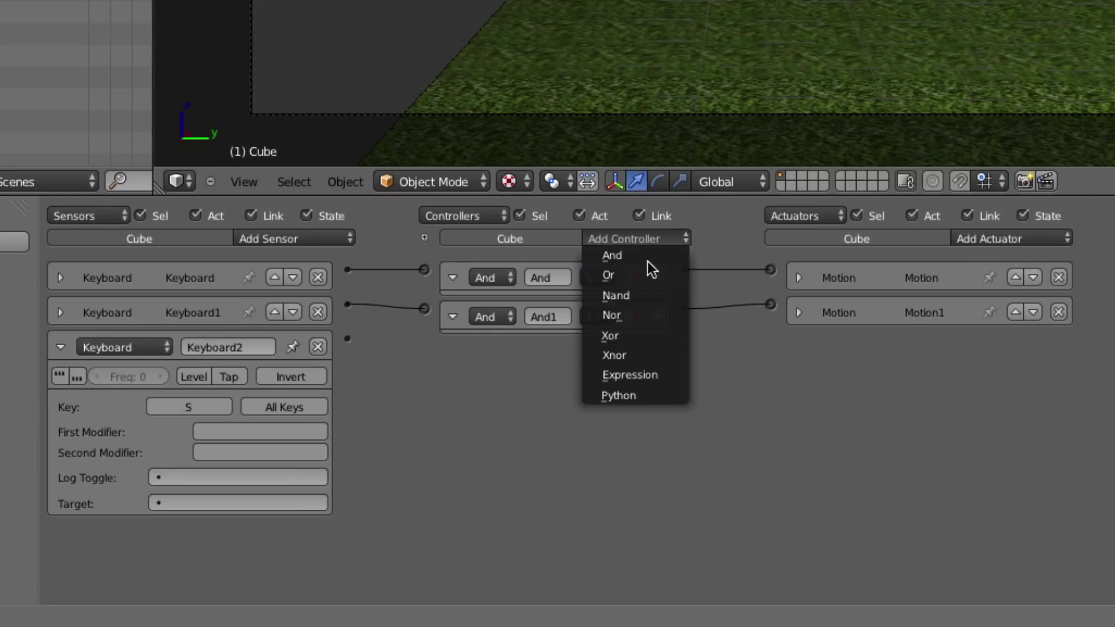
pyautogui.click(646, 258)
pyautogui.click(1023, 238)
pyautogui.click(1025, 248)
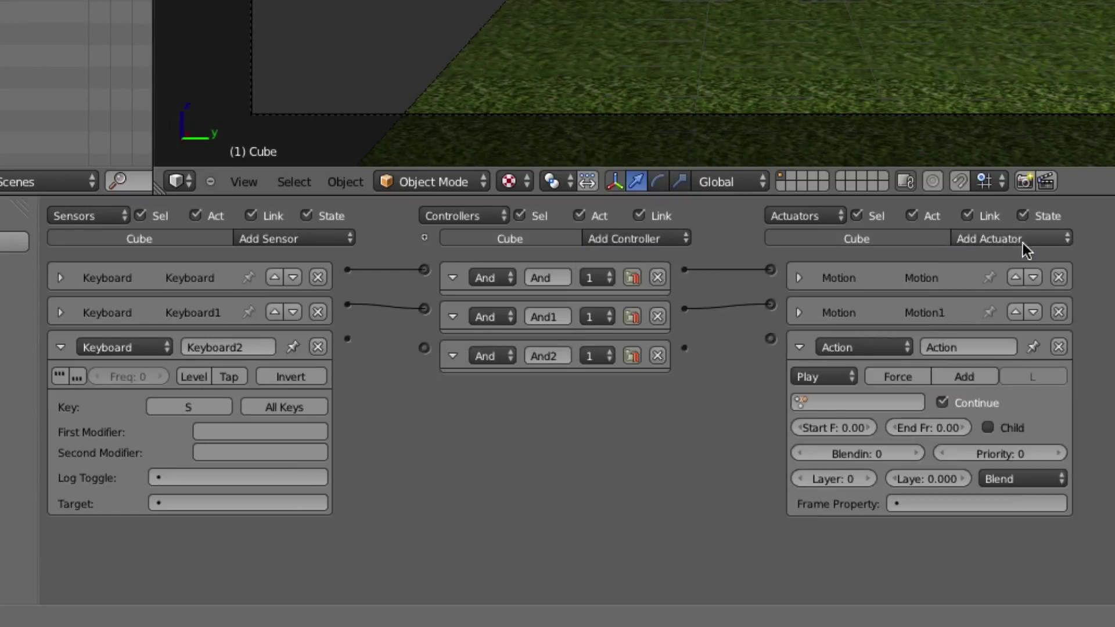
pyautogui.click(845, 348)
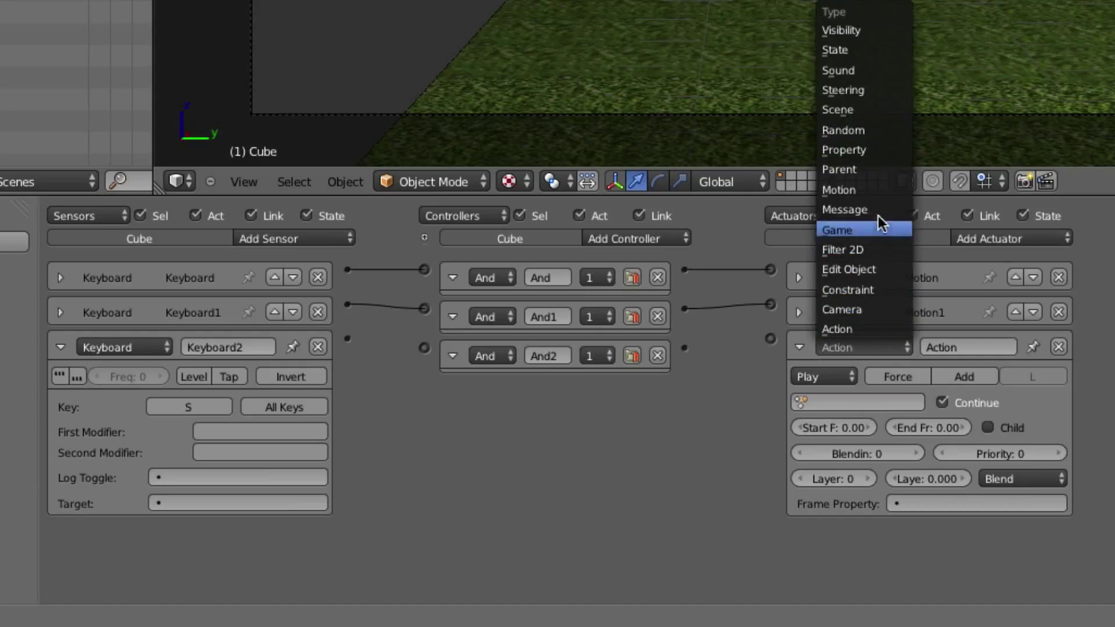
pyautogui.click(871, 187)
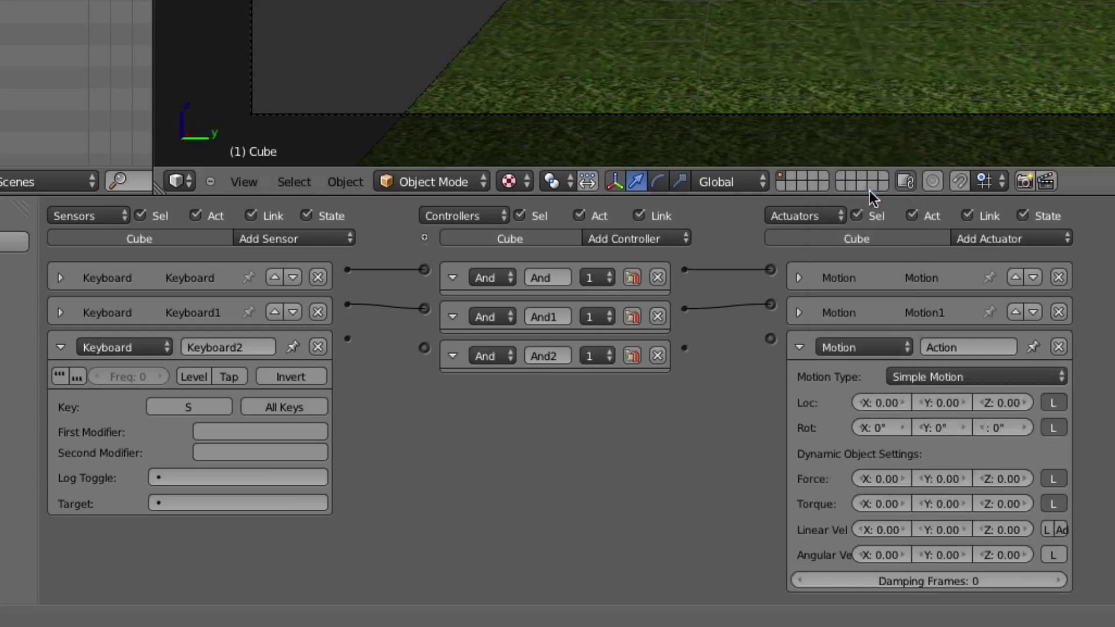
# Set the third Motion actuator's X location value to 0.5.
pyautogui.click(884, 402)
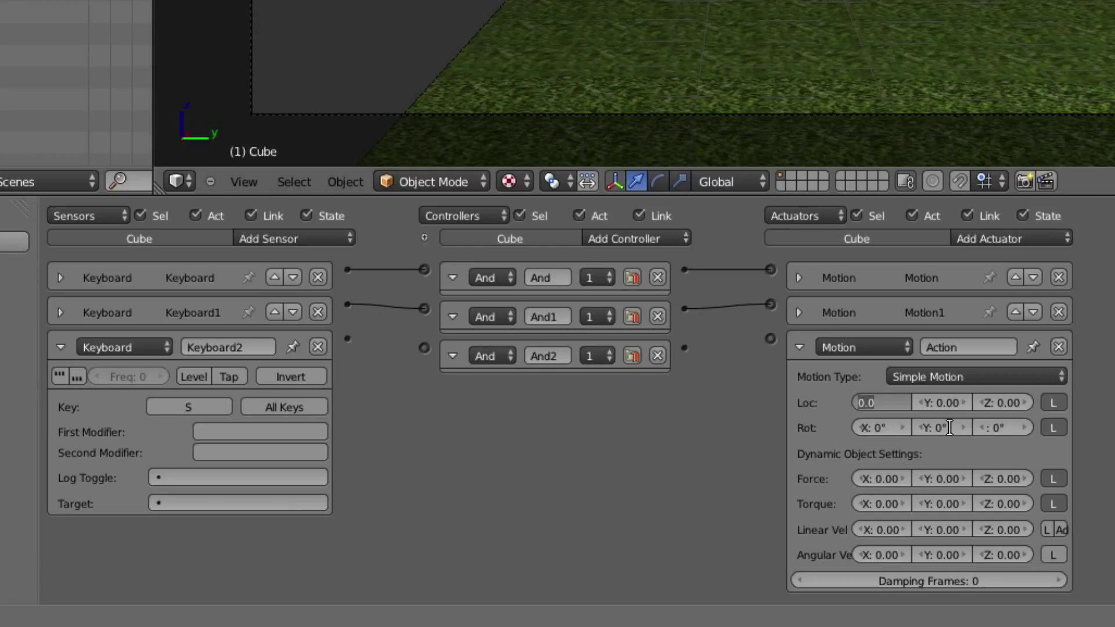
pyautogui.write('0.5')
pyautogui.press('Return')
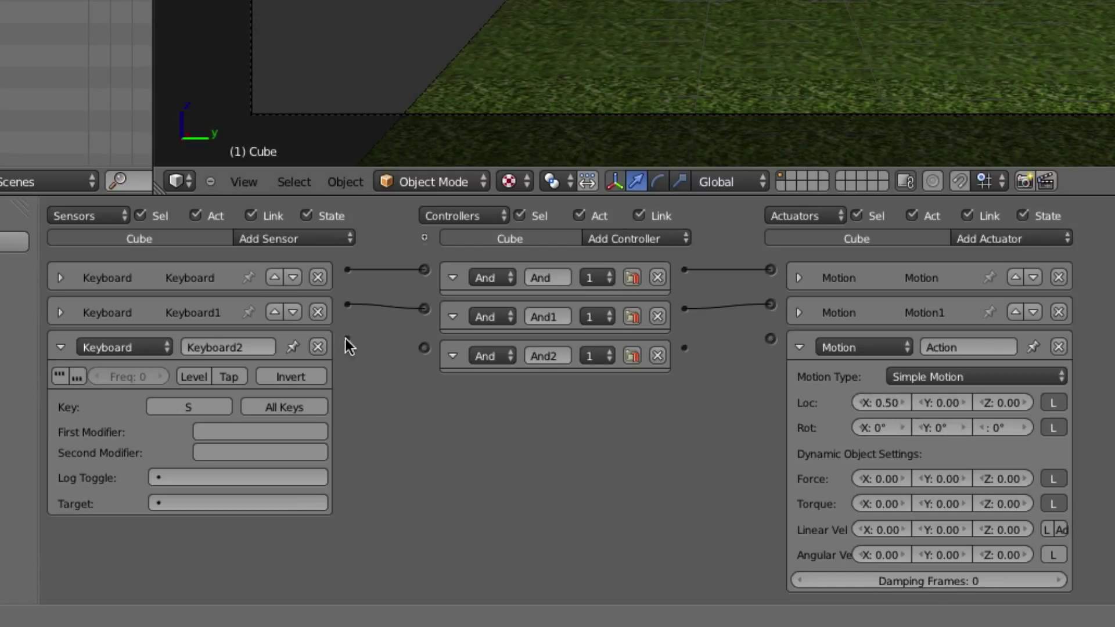
# Connect the S-key sensor through the third And controller to the third Motion actuator, and collapse the sensor and actuator.
pyautogui.moveTo(345, 338); pyautogui.dragTo(424, 347)
pyautogui.moveTo(769, 341); pyautogui.dragTo(770, 339)
pyautogui.click(60, 347)
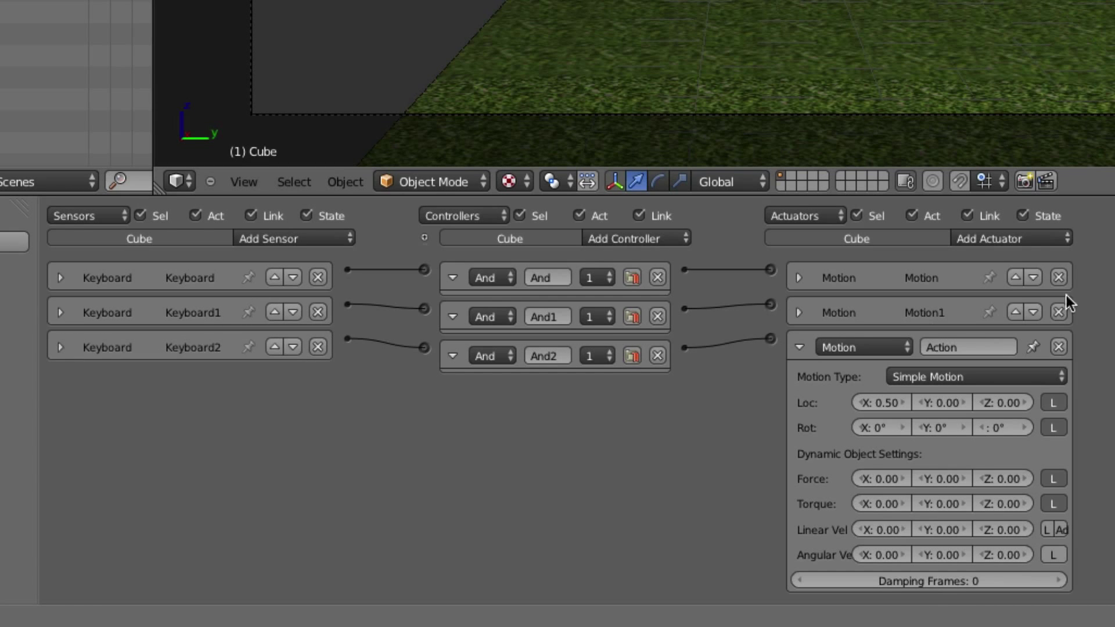
pyautogui.click(800, 347)
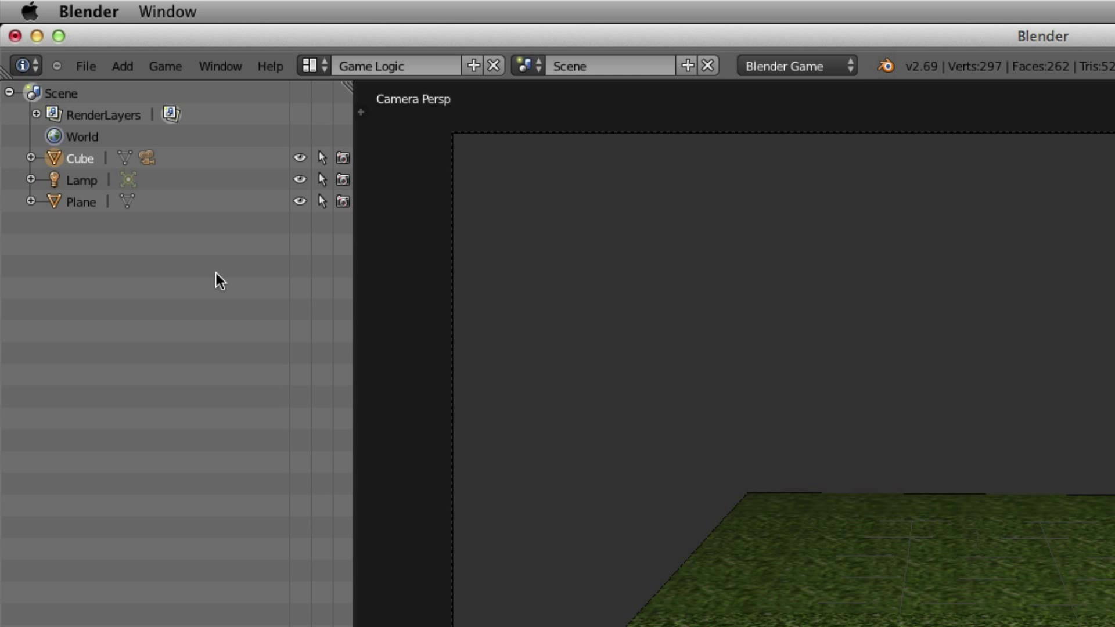
# Run the game, test moving the cube forward and backward with W and S, and stop it.
pyautogui.click(175, 69)
pyautogui.click(180, 88)
pyautogui.press('w')
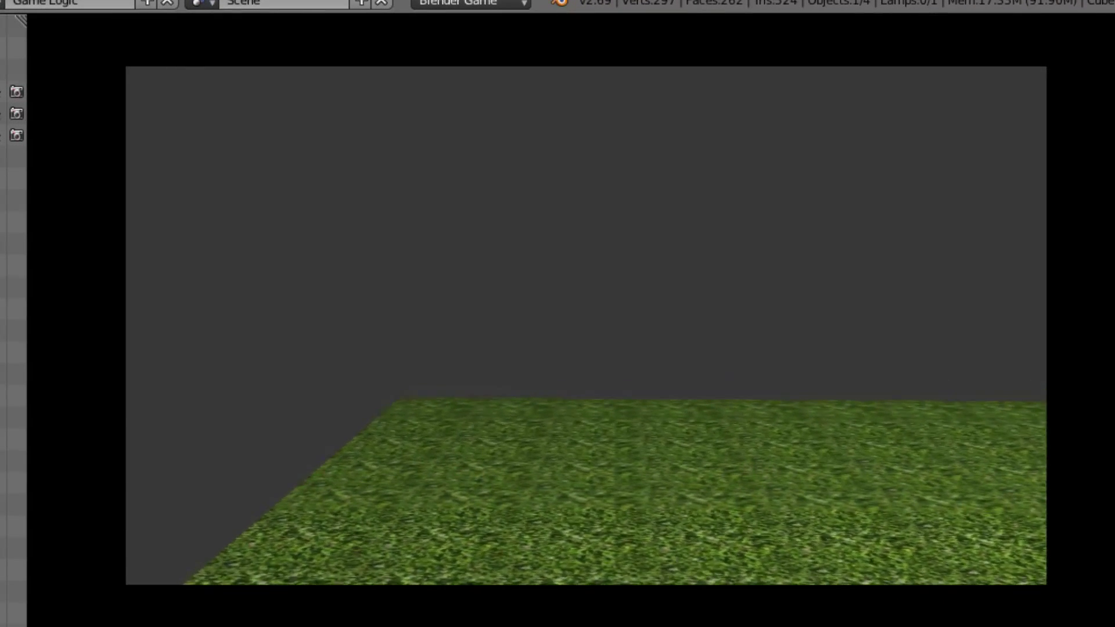
pyautogui.press('s')
pyautogui.press('Escape')
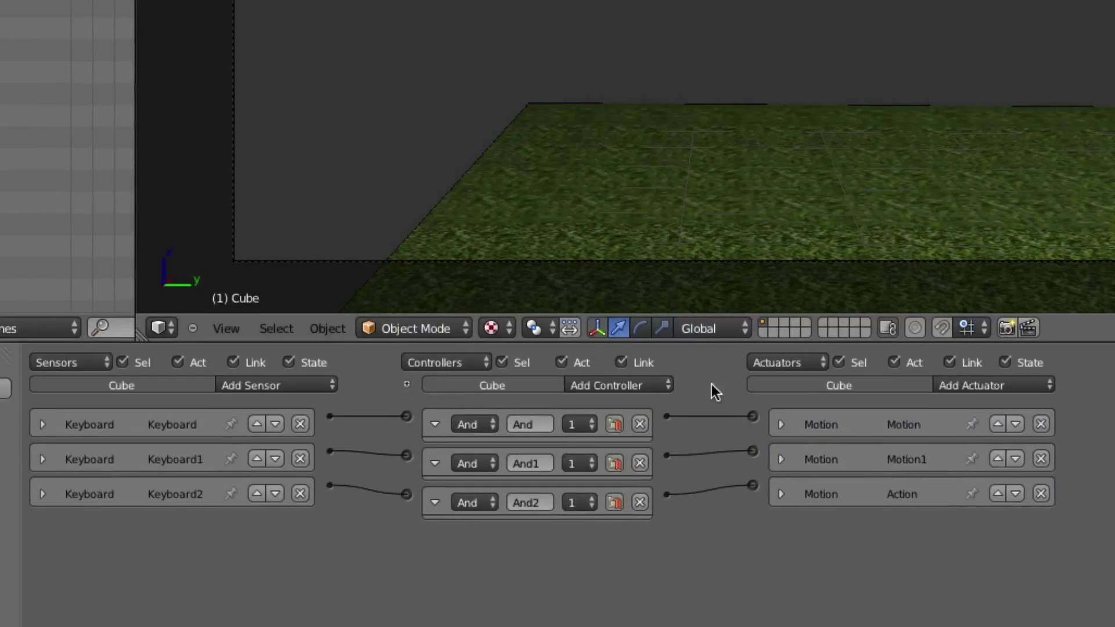
# Check the first Motion actuator's location values, and set the third Motion actuator's X location to 0.05.
pyautogui.click(812, 330)
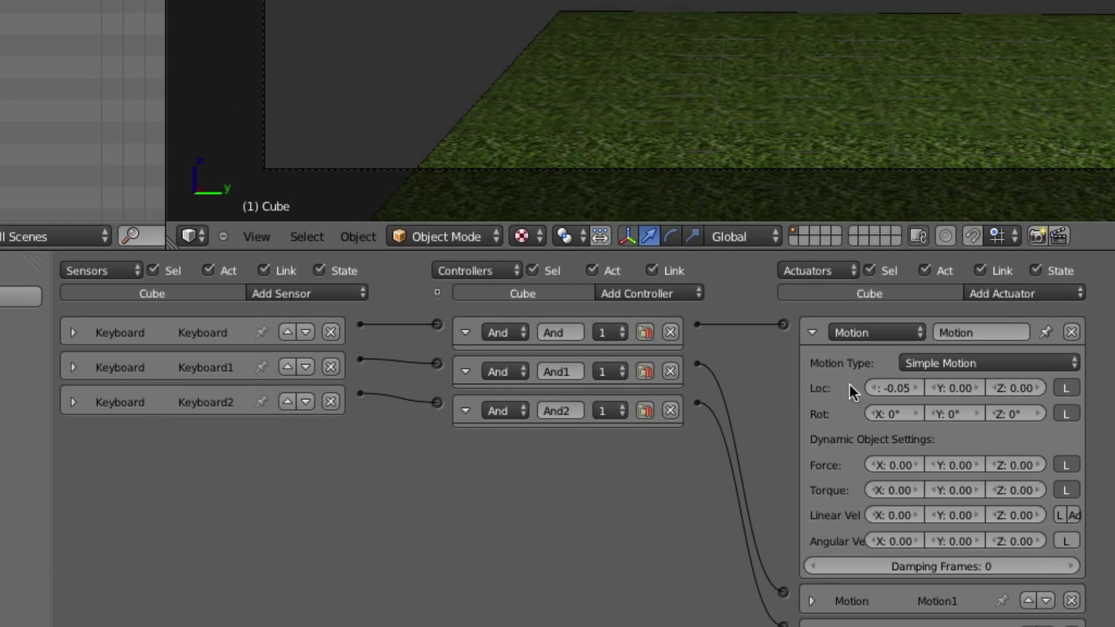
pyautogui.click(811, 332)
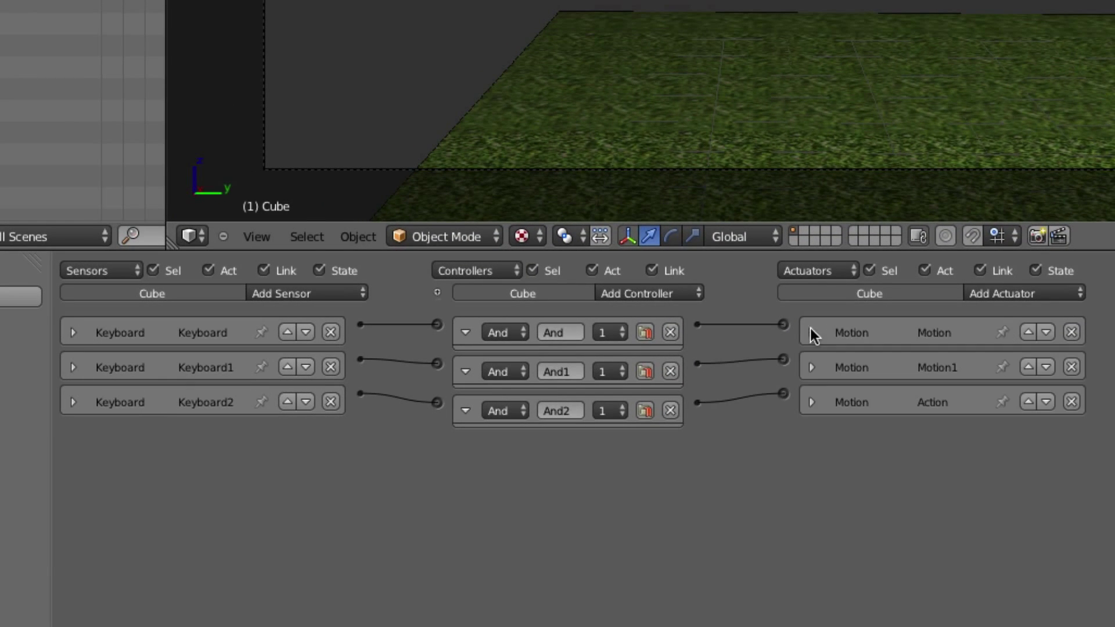
pyautogui.click(812, 403)
pyautogui.click(904, 459)
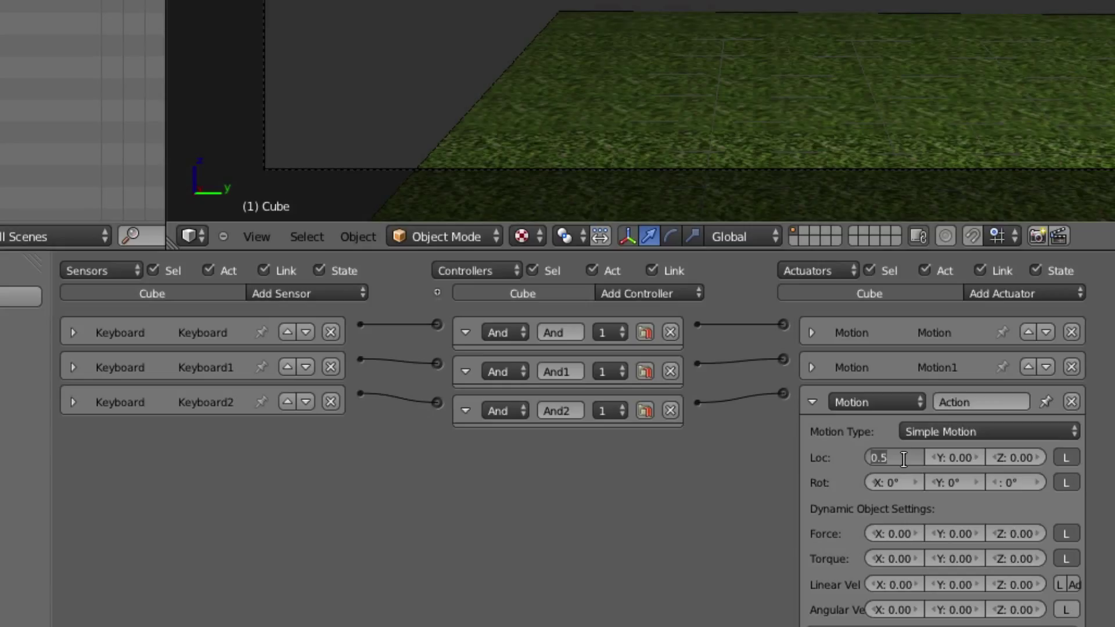
pyautogui.write('0.05')
pyautogui.press('Return')
pyautogui.click(812, 401)
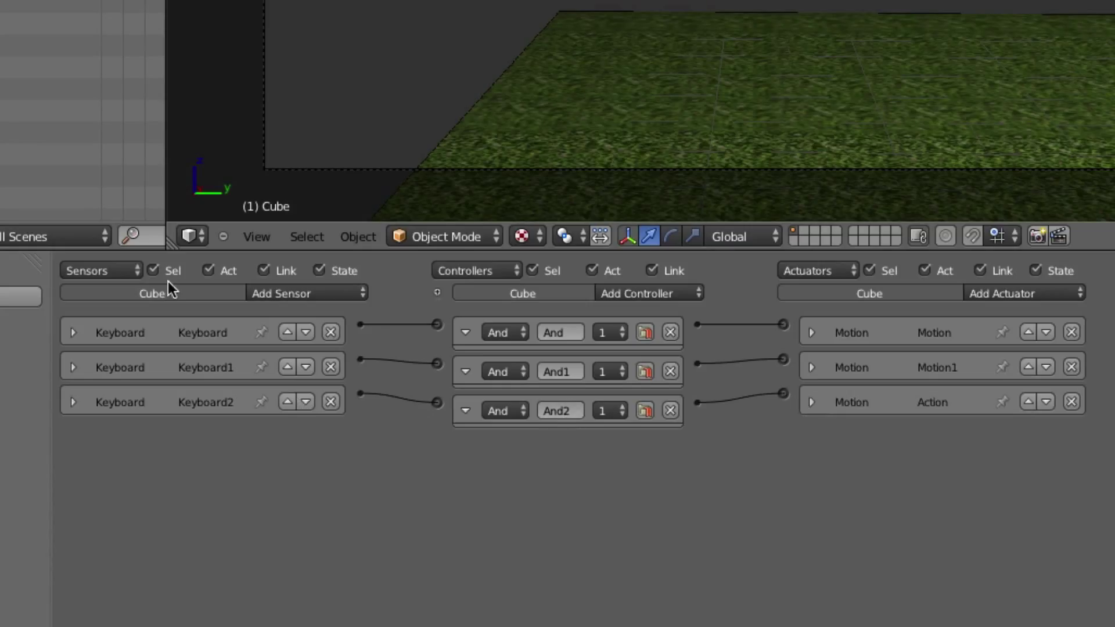
# Add a fourth Keyboard sensor to the cube and assign the A key to it.
pyautogui.click(312, 290)
pyautogui.click(309, 410)
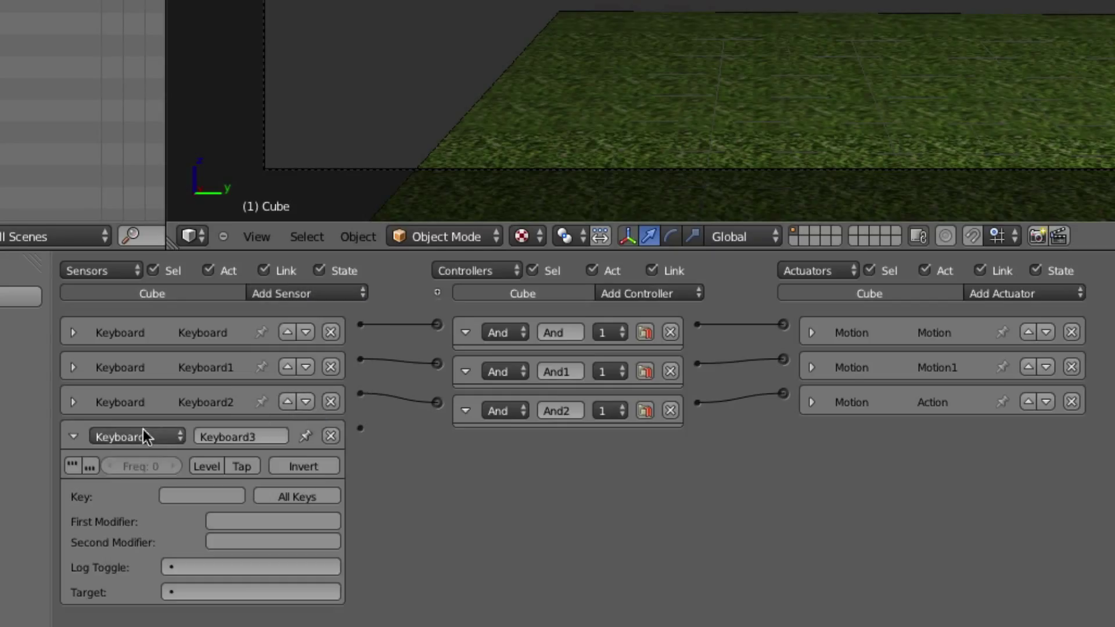
pyautogui.click(186, 493)
pyautogui.press('a')
# Add a fourth And controller and a fourth Motion actuator to the cube, and connect the A-key sensor through them.
pyautogui.click(683, 296)
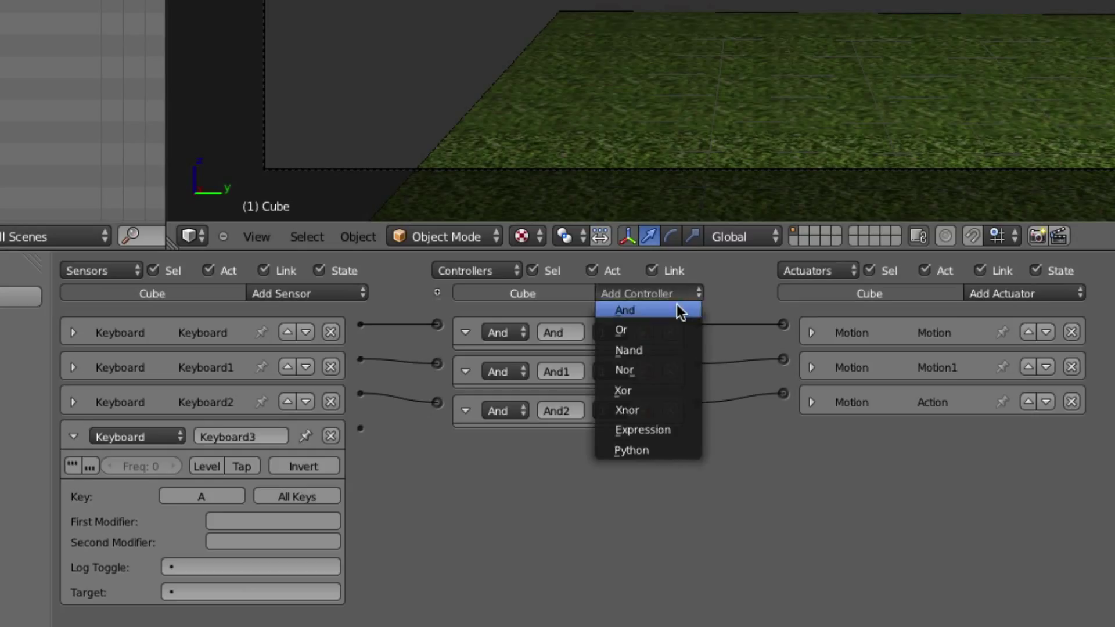
pyautogui.click(677, 305)
pyautogui.click(1045, 295)
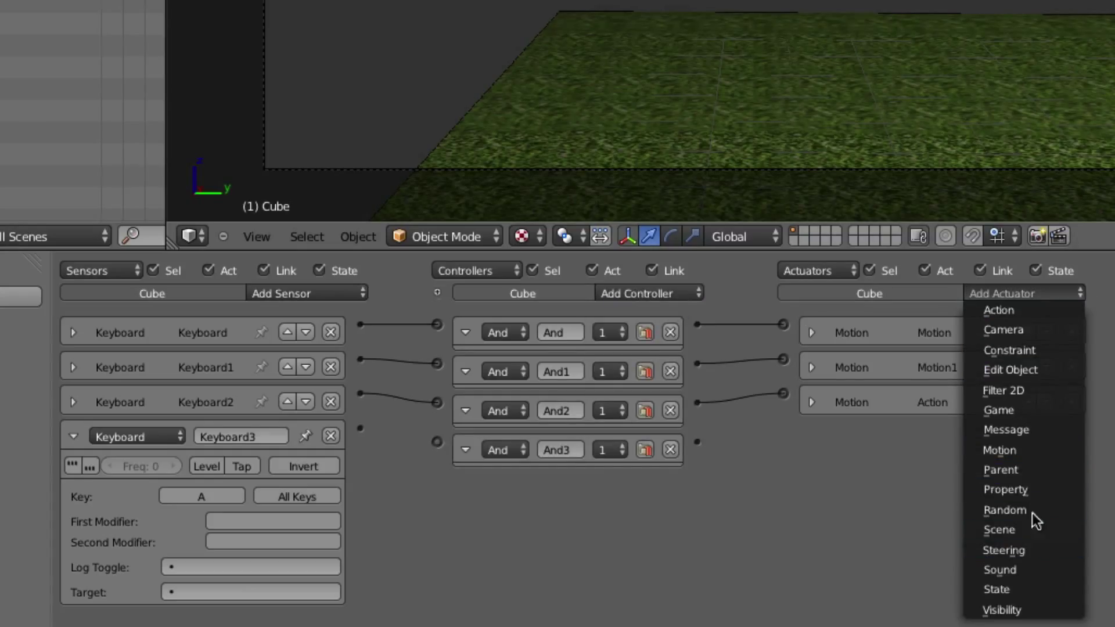
pyautogui.click(1034, 450)
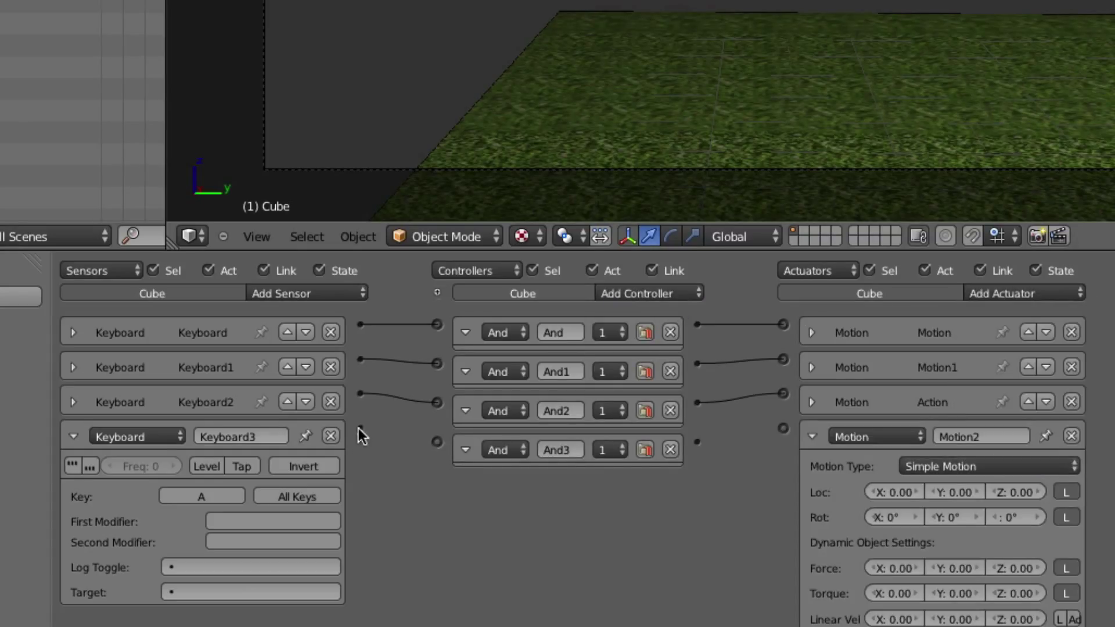
pyautogui.moveTo(360, 428); pyautogui.dragTo(442, 446)
pyautogui.moveTo(698, 443); pyautogui.dragTo(784, 429)
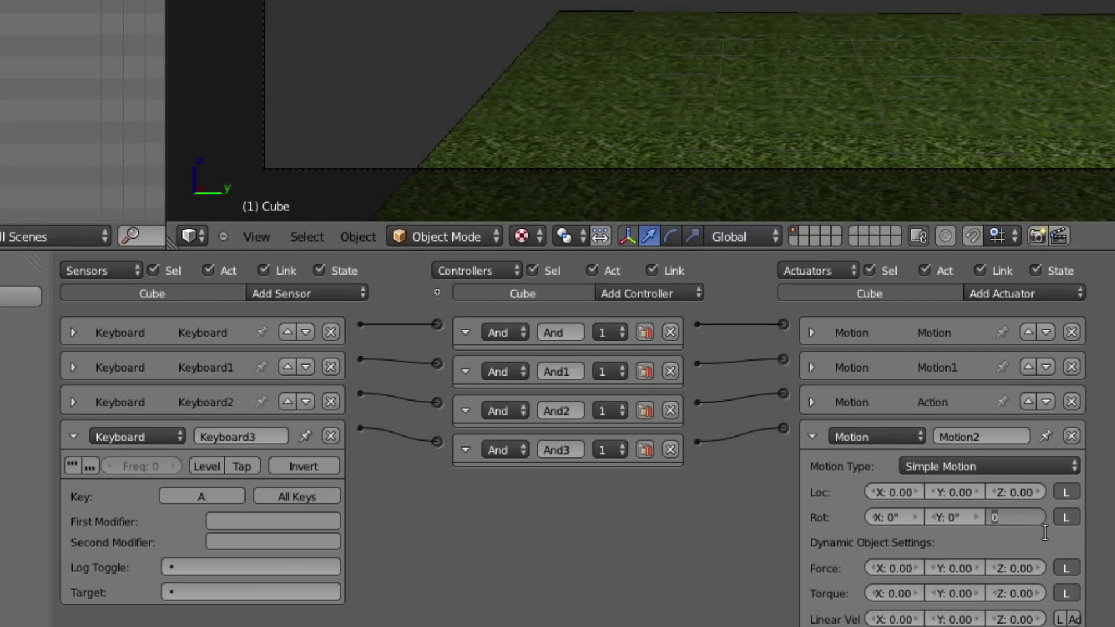
# Set the fourth Motion actuator's Z rotation to 0.5°, and check the second Motion actuator's rotation values.
pyautogui.write('.5')
pyautogui.press('Return')
pyautogui.click(812, 368)
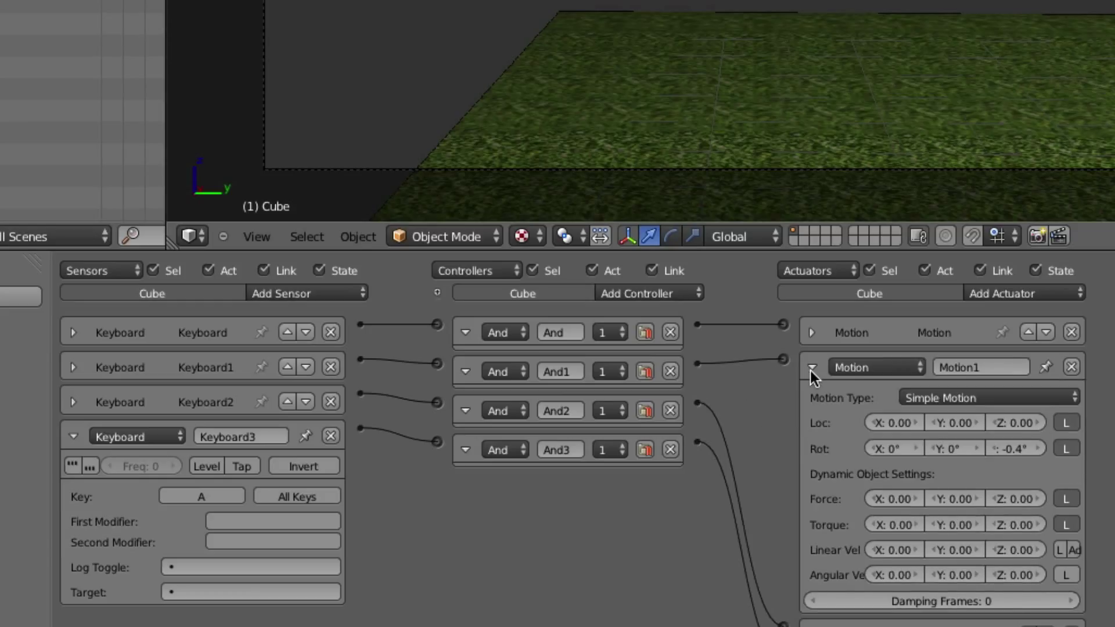
pyautogui.click(811, 368)
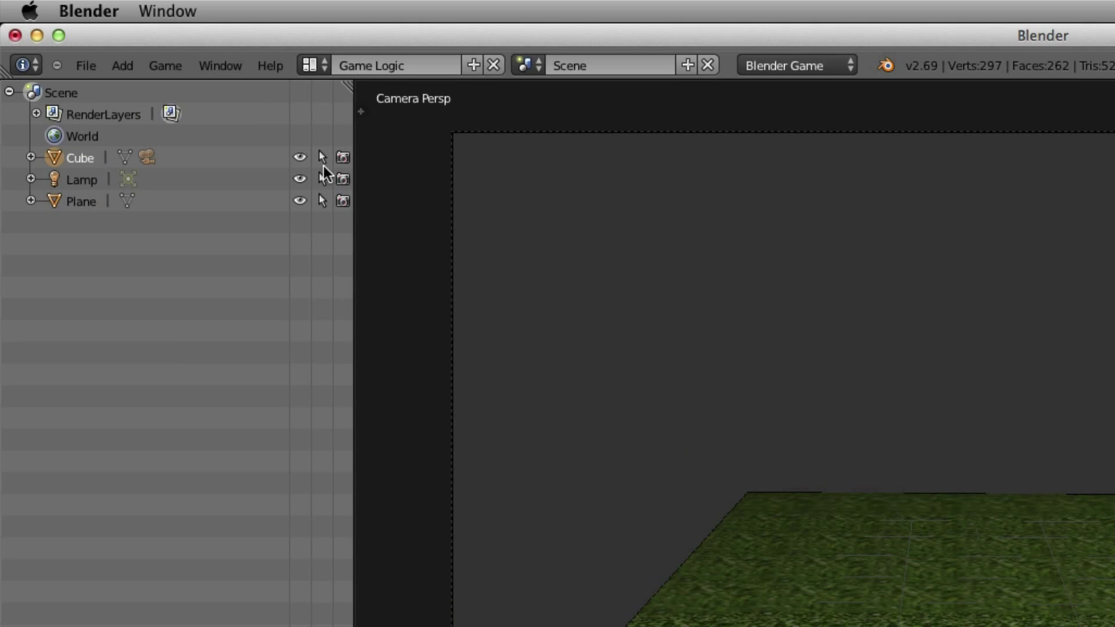
# Run the game and test moving the cube forward and backward and turning it both ways across the grass plane.
pyautogui.click(165, 64)
pyautogui.click(182, 86)
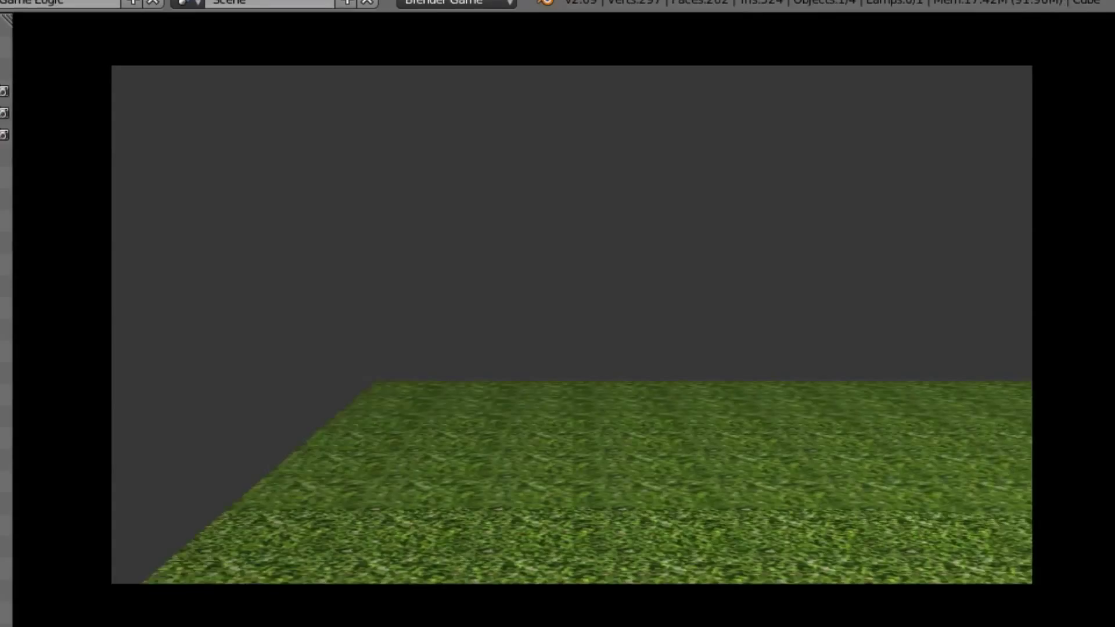
pyautogui.press('Up')
pyautogui.press('Right')
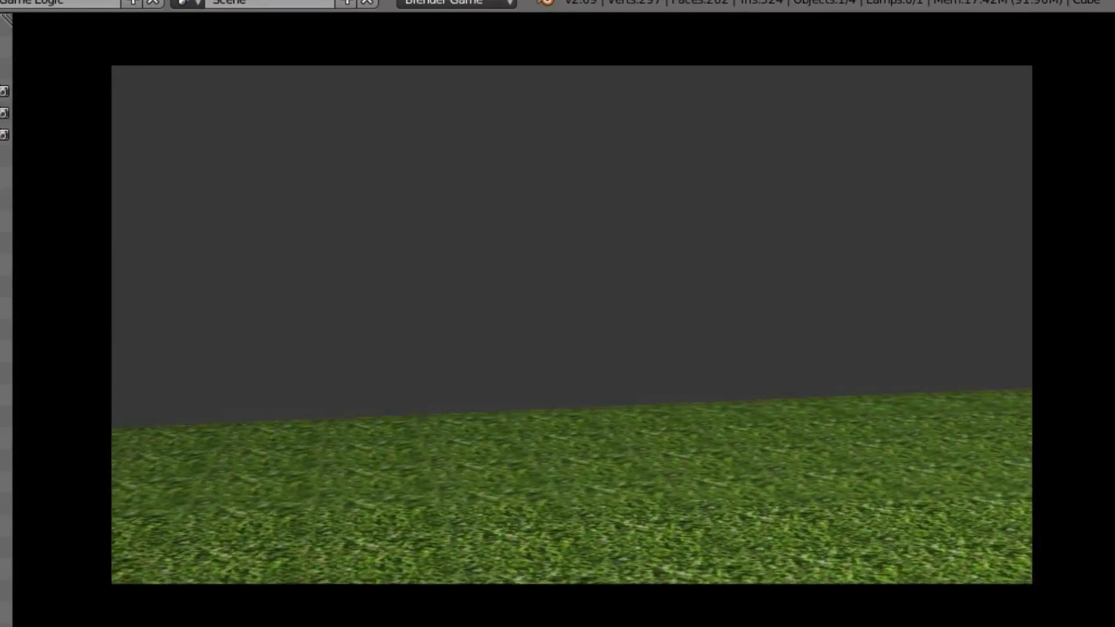
pyautogui.press('Left')
pyautogui.press('Left')
pyautogui.press('Down')
pyautogui.press('Right')
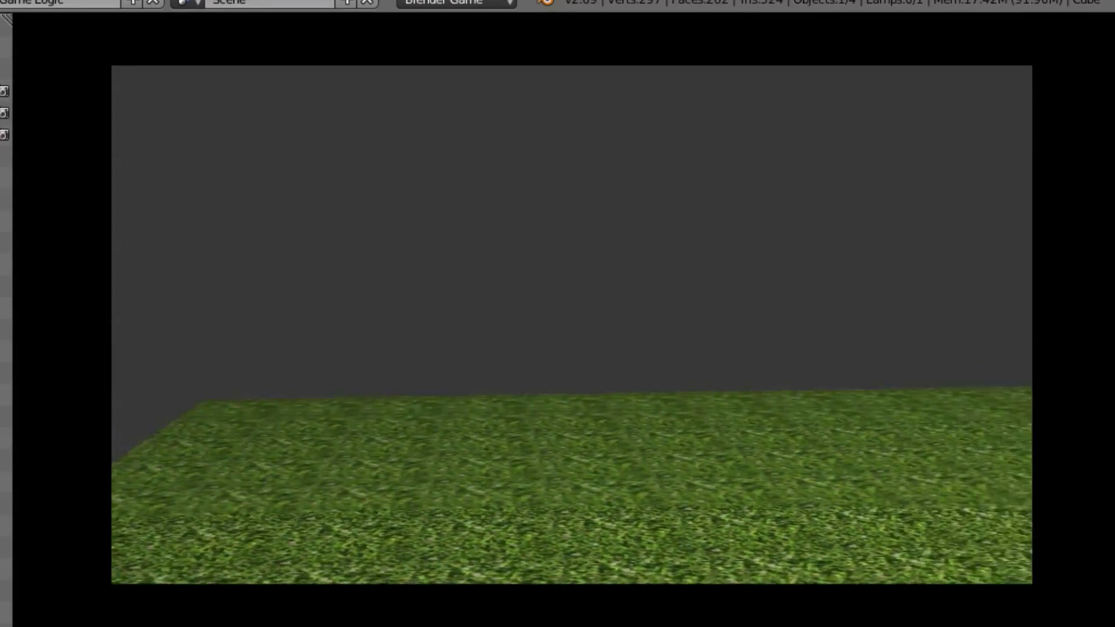
pyautogui.press('Up')
pyautogui.press('Right')
pyautogui.press('Up')
pyautogui.press('Left')
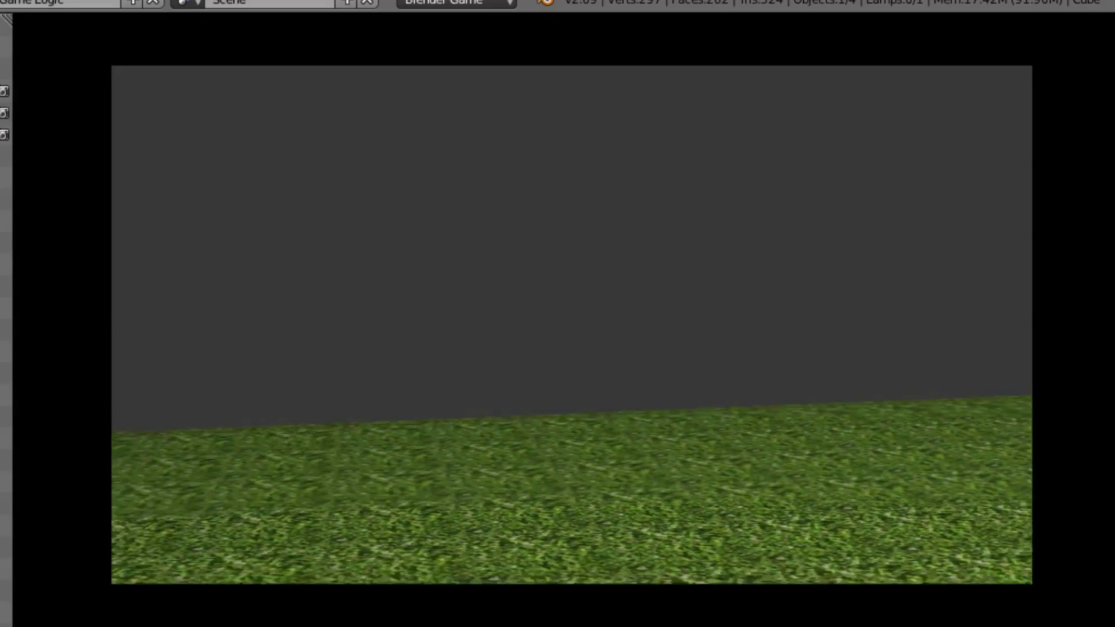
pyautogui.press('Right')
pyautogui.press('Right')
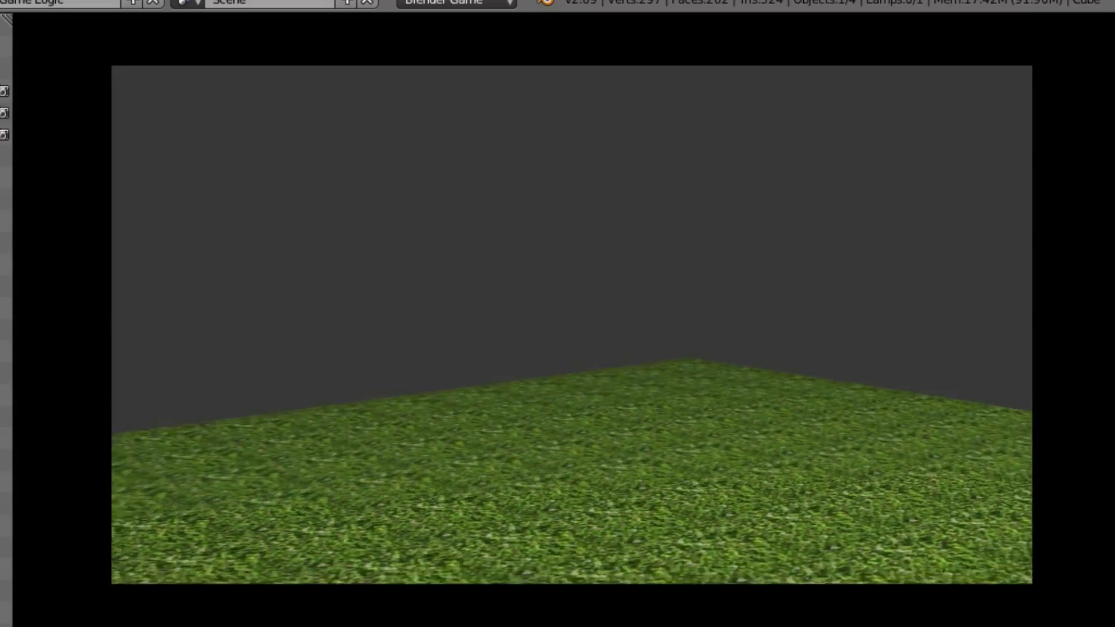
pyautogui.press('Left')
pyautogui.press('Up')
pyautogui.press('Right')
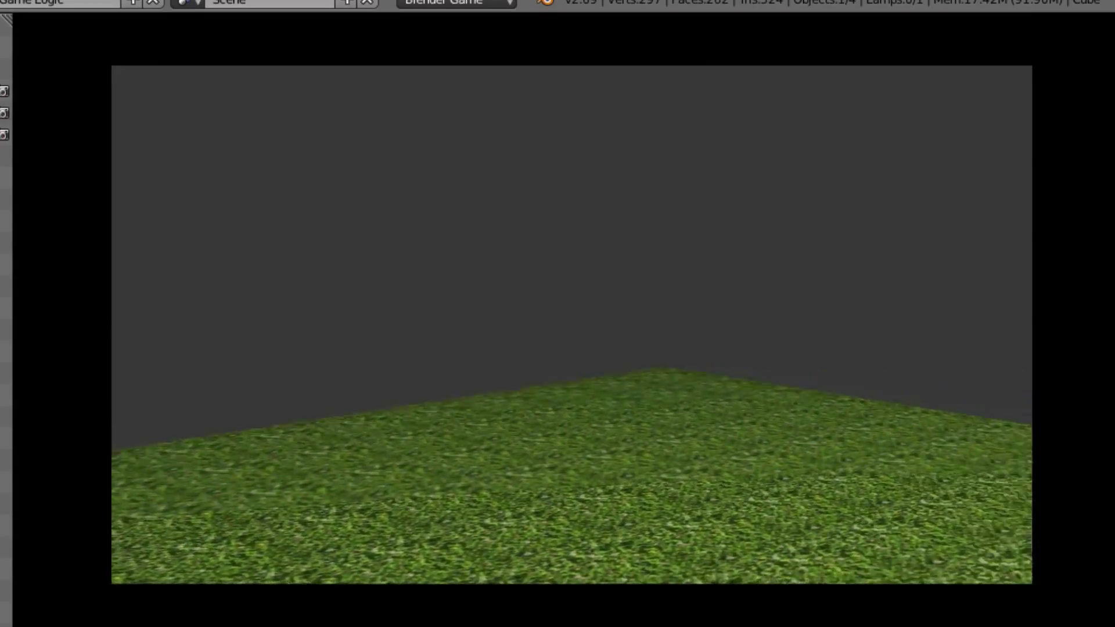
pyautogui.press('Left')
pyautogui.press('Right')
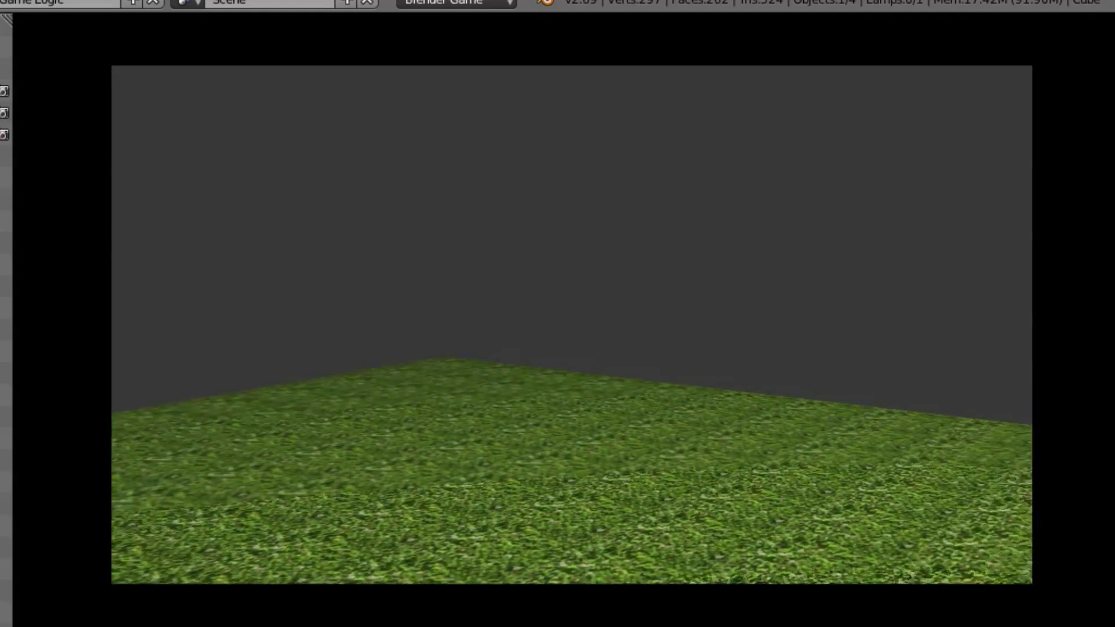
pyautogui.press('Left')
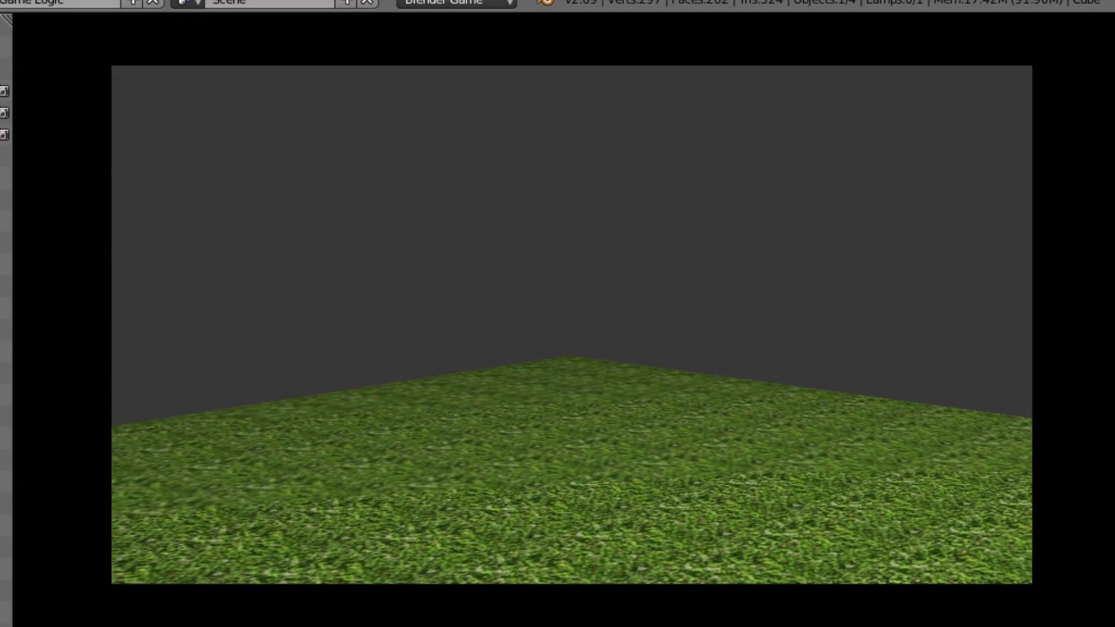
pyautogui.press('Up')
pyautogui.press('Right')
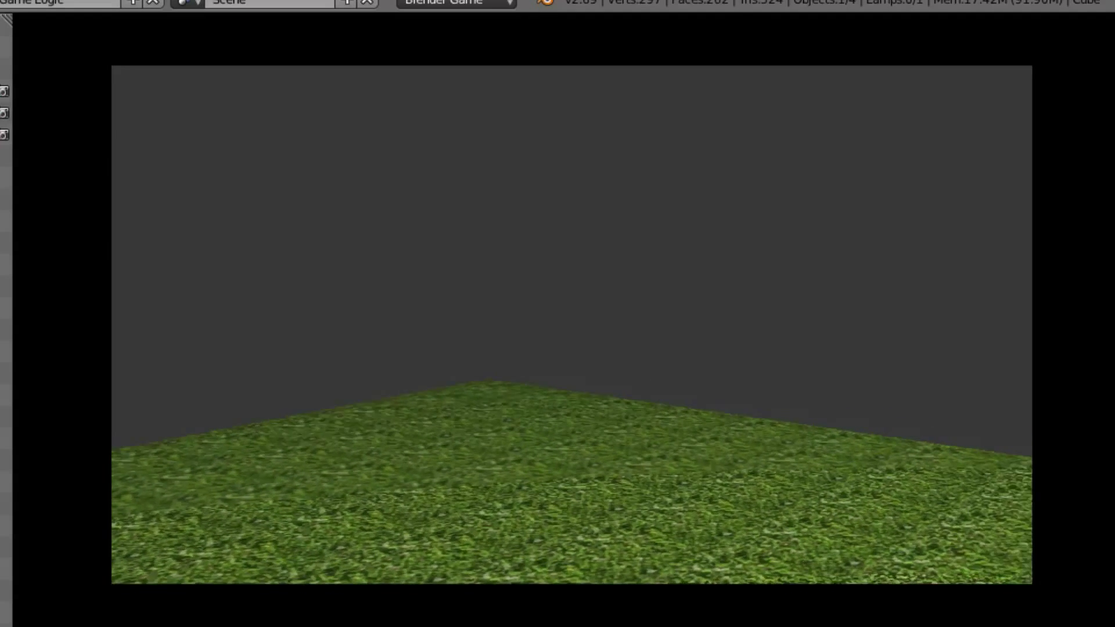